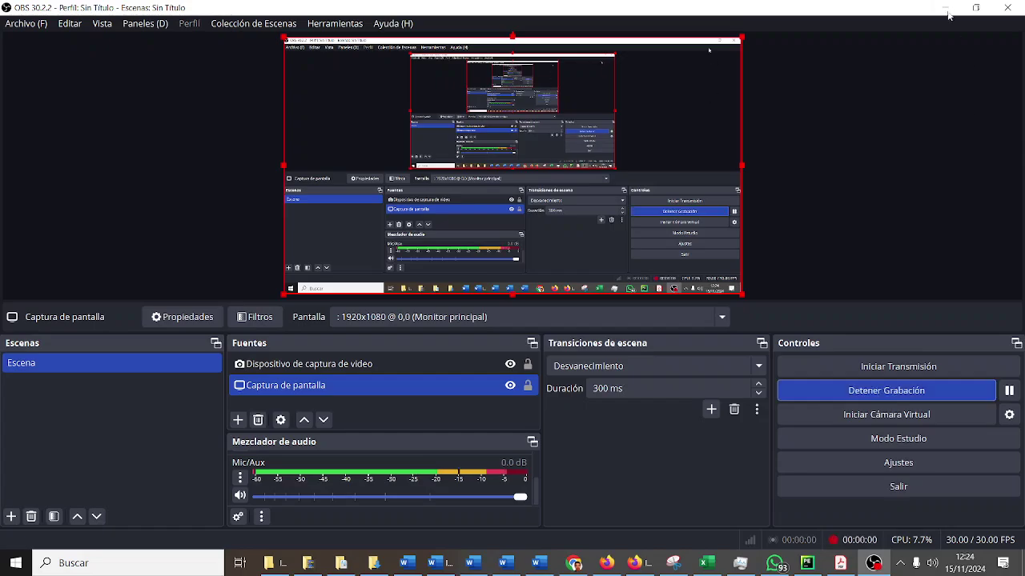
# Step: Start recording, review the RGC Prompting formula page in Acrobat, then return to ChatGPT's start page
pyautogui.click(944, 7)
pyautogui.click(839, 564)
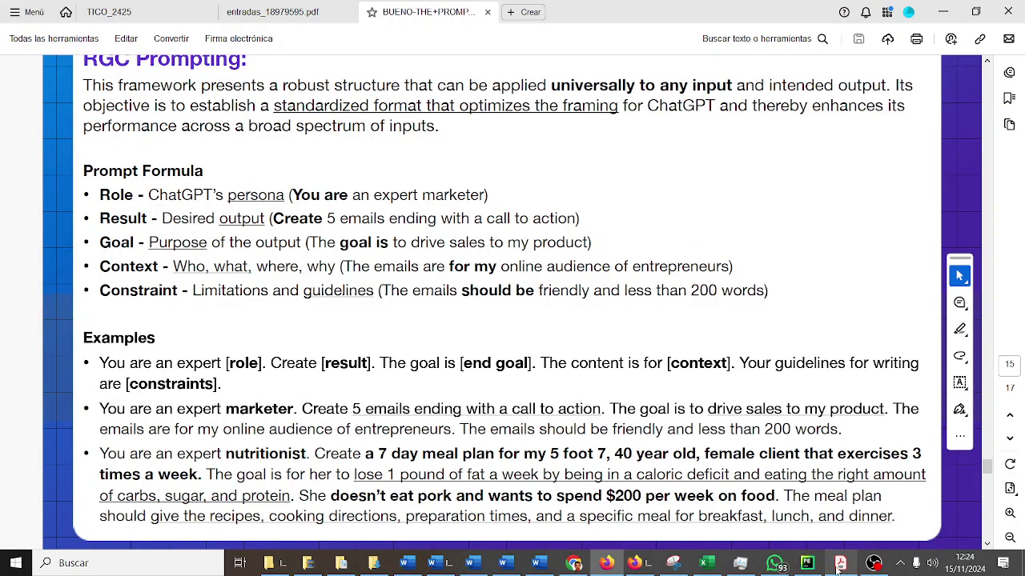
pyautogui.scroll(1, 504, 350)
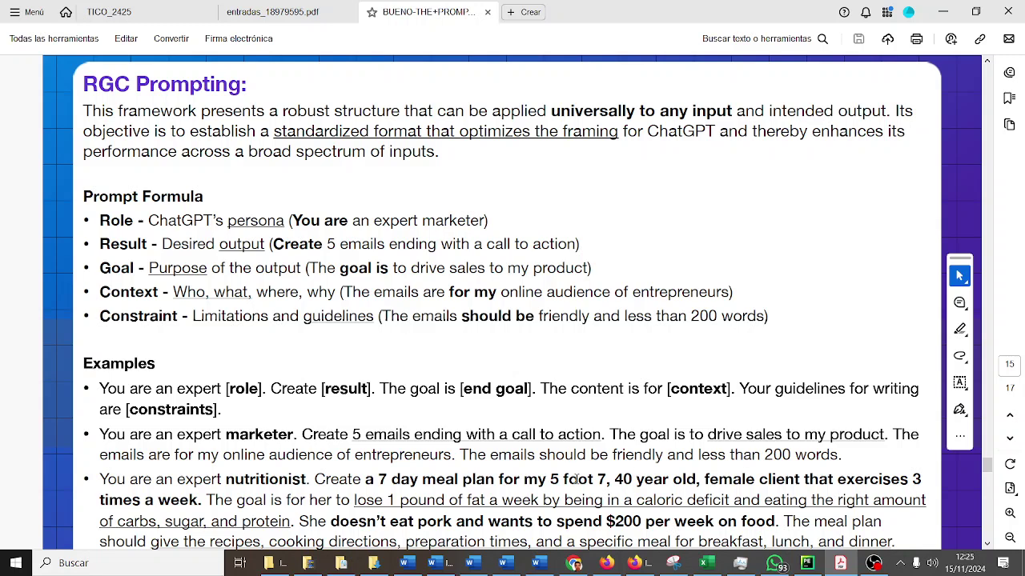
pyautogui.click(606, 563)
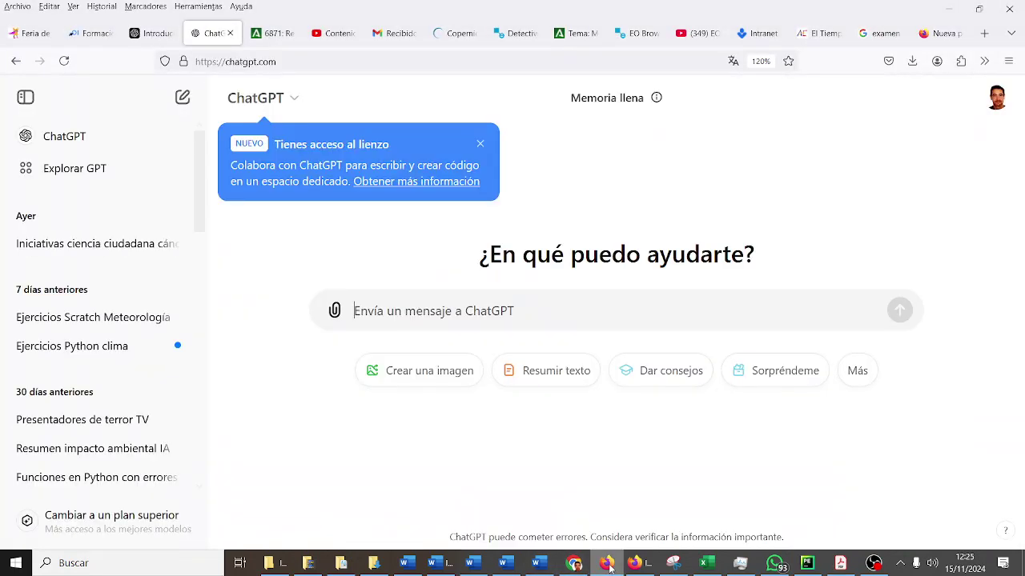
# Step: Google 'curacion holistica cuantica' in a new tab, then go back to the RGC Prompting PDF
pyautogui.click(941, 33)
pyautogui.click(564, 61)
pyautogui.write('curac')
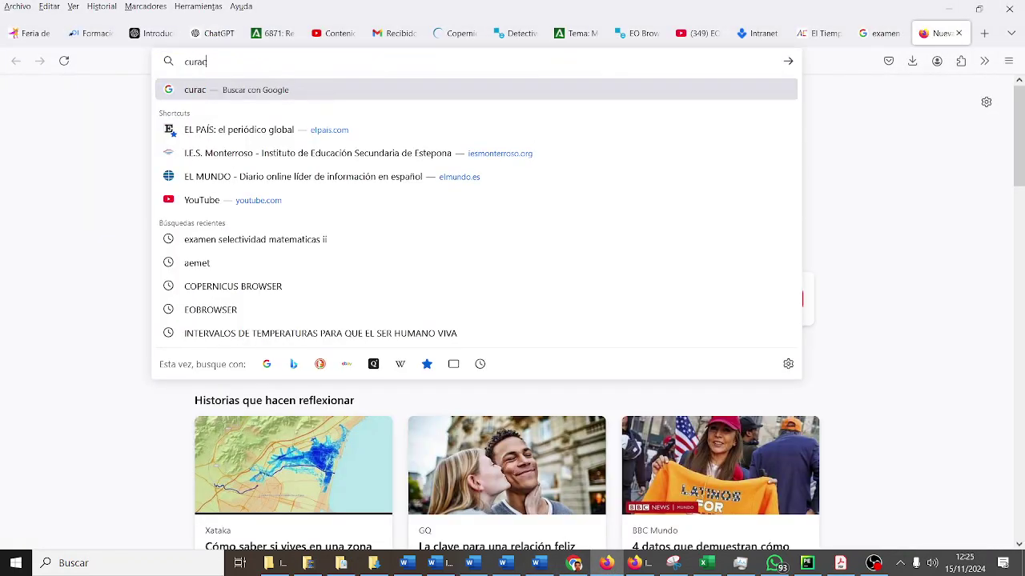
pyautogui.write('ion holistica cuantica')
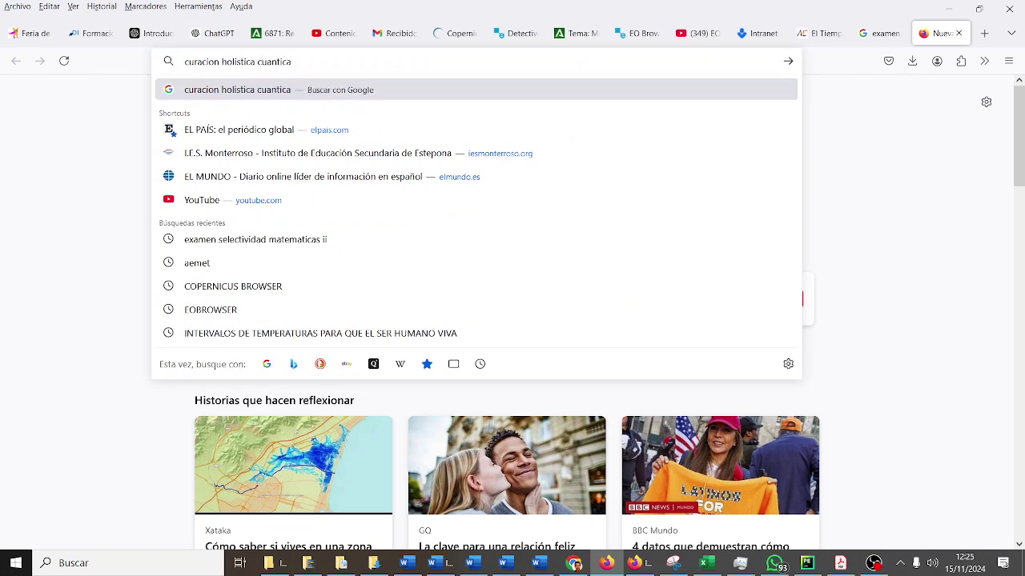
pyautogui.press('Return')
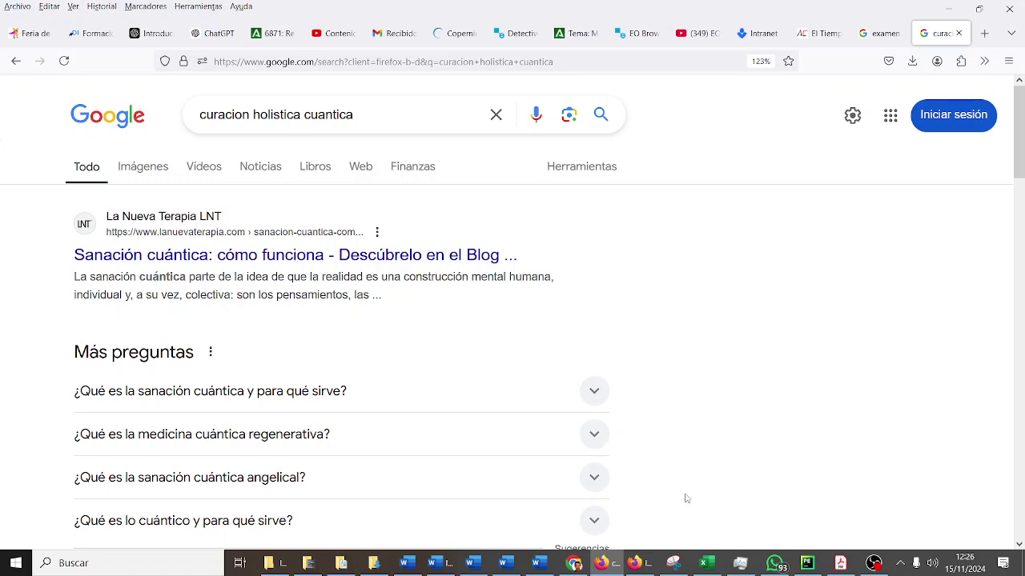
pyautogui.click(840, 563)
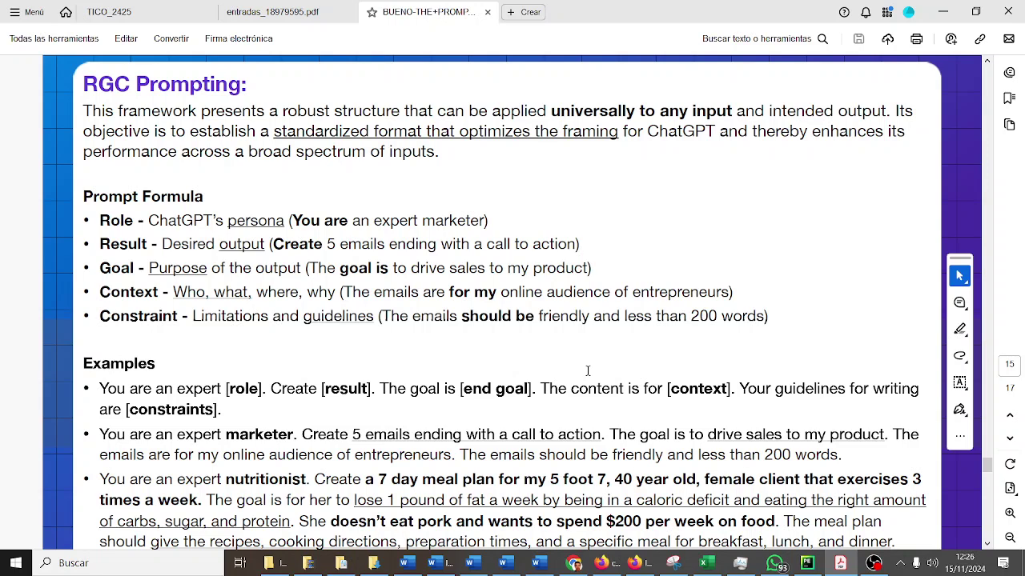
# Step: Read down to the prompt guide's Examples section, then return to the Google results
pyautogui.scroll(-2, 534, 364)
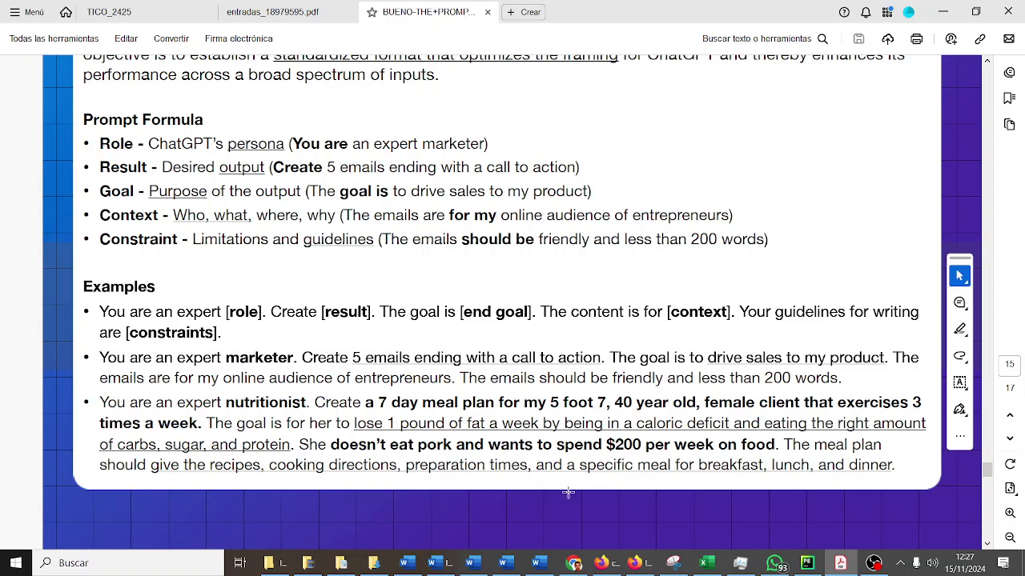
pyautogui.click(605, 564)
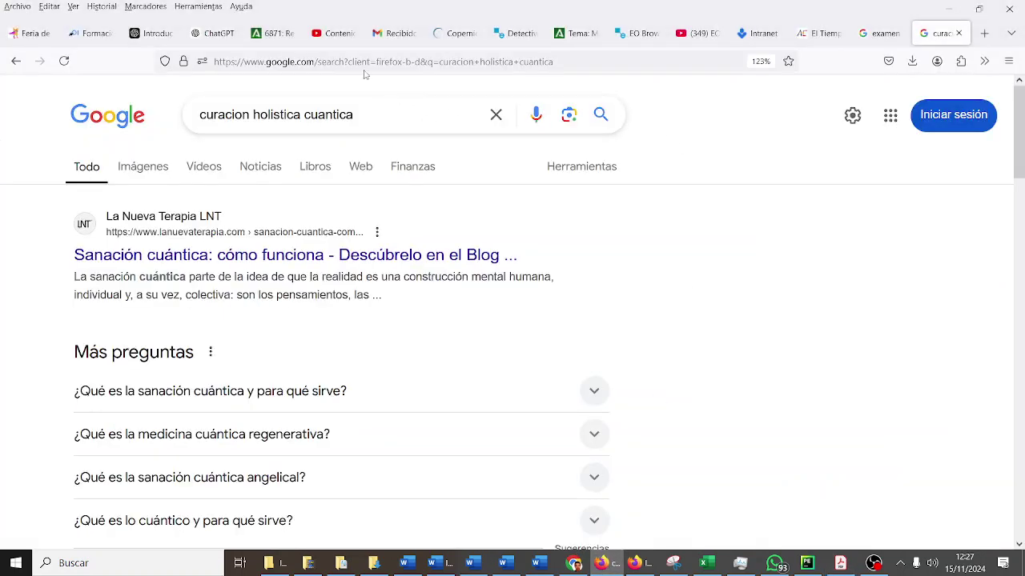
# Step: Open the prompt with the persona 'Eres la mejor profesora de ciencias del mundo mundial'
pyautogui.click(209, 33)
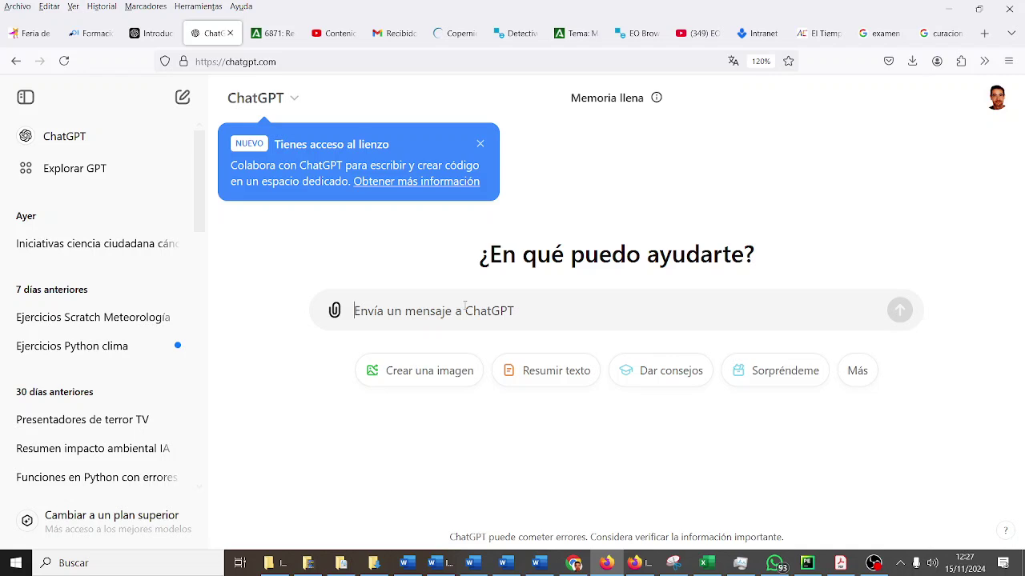
pyautogui.write('Eres una profeso')
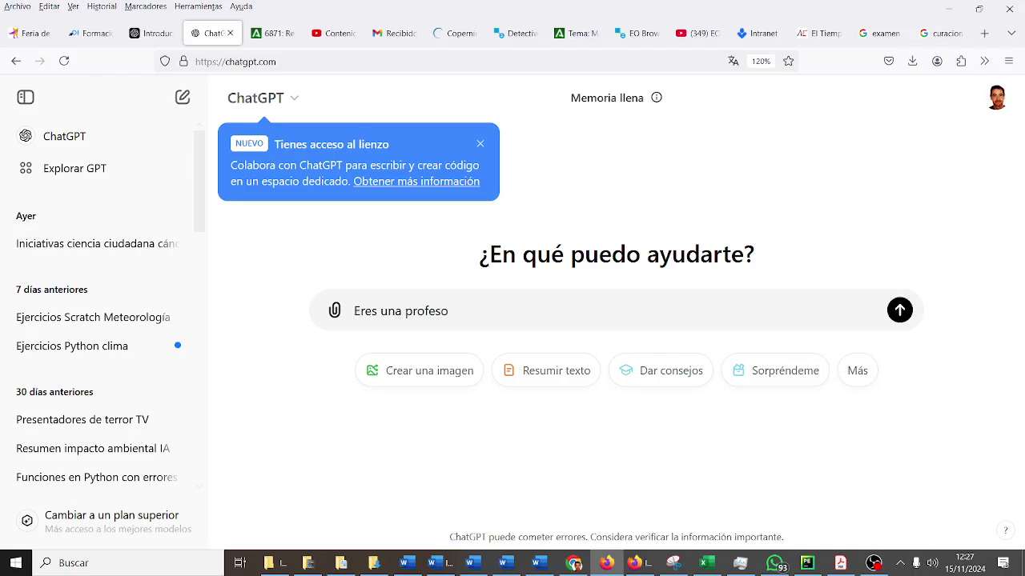
pyautogui.write('ra experta en ci')
pyautogui.write('encias')
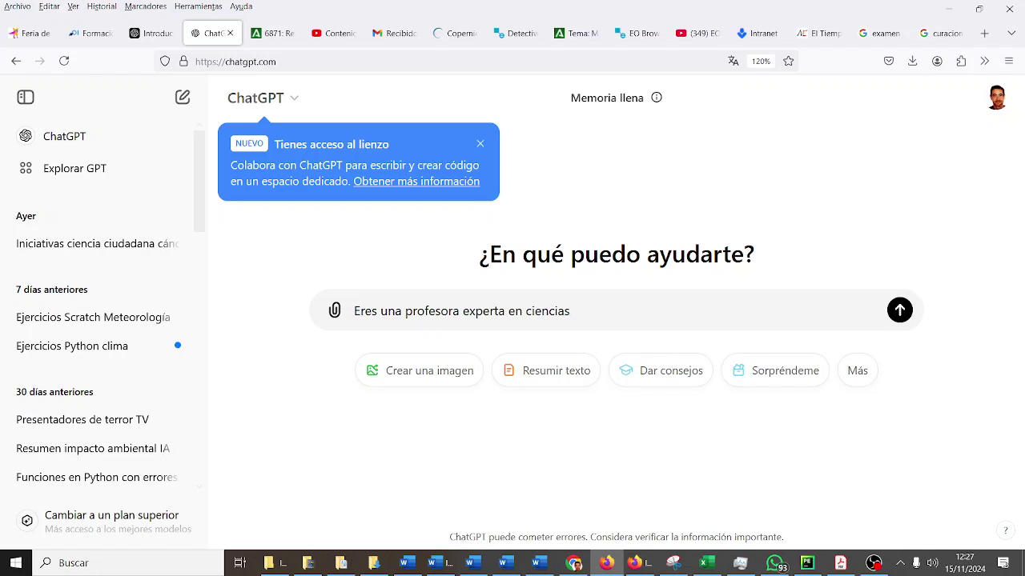
pyautogui.press('BackSpace')
pyautogui.press('BackSpace')
pyautogui.press('BackSpace')
pyautogui.press('BackSpace')
pyautogui.press('BackSpace')
pyautogui.press('BackSpace')
pyautogui.press('BackSpace')
pyautogui.press('BackSpace')
pyautogui.press('BackSpace')
pyautogui.press('BackSpace')
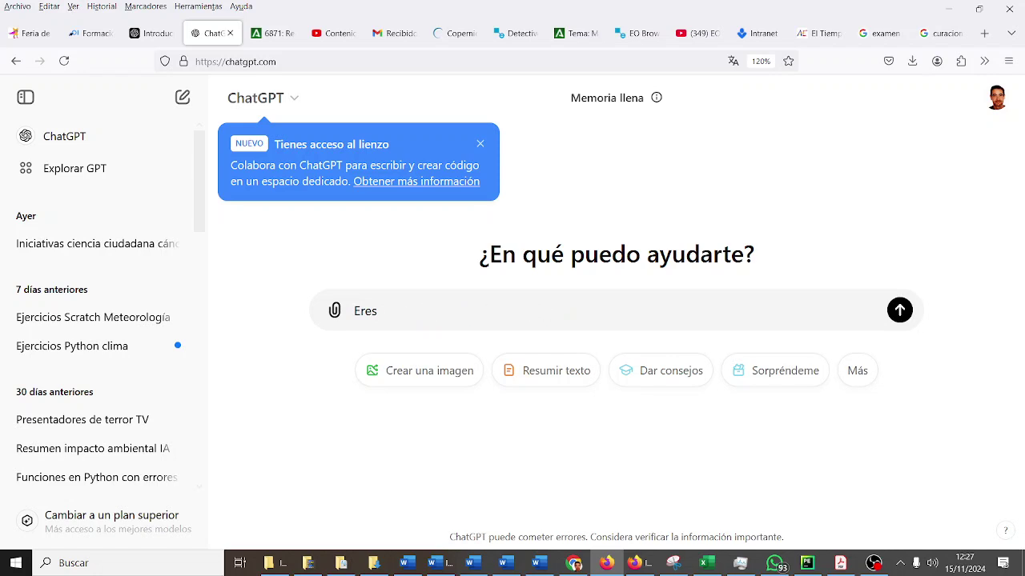
pyautogui.write(' la mejor profe')
pyautogui.write('sora de ciencias del m')
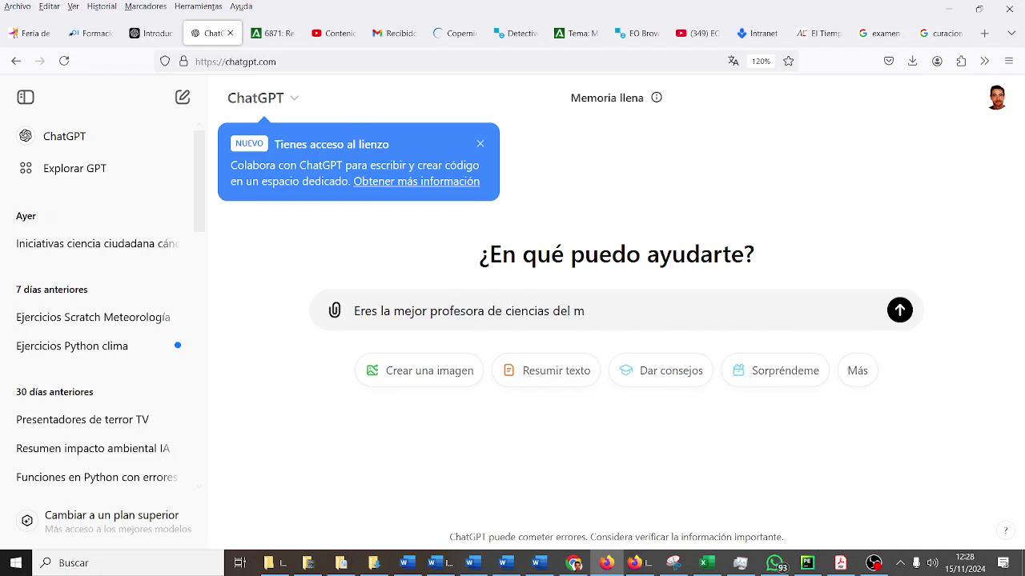
pyautogui.write('undo mundial.')
# Step: Request a Python class modelling simple quantum mechanics as an OOP example for Bachillerato students
pyautogui.click(839, 563)
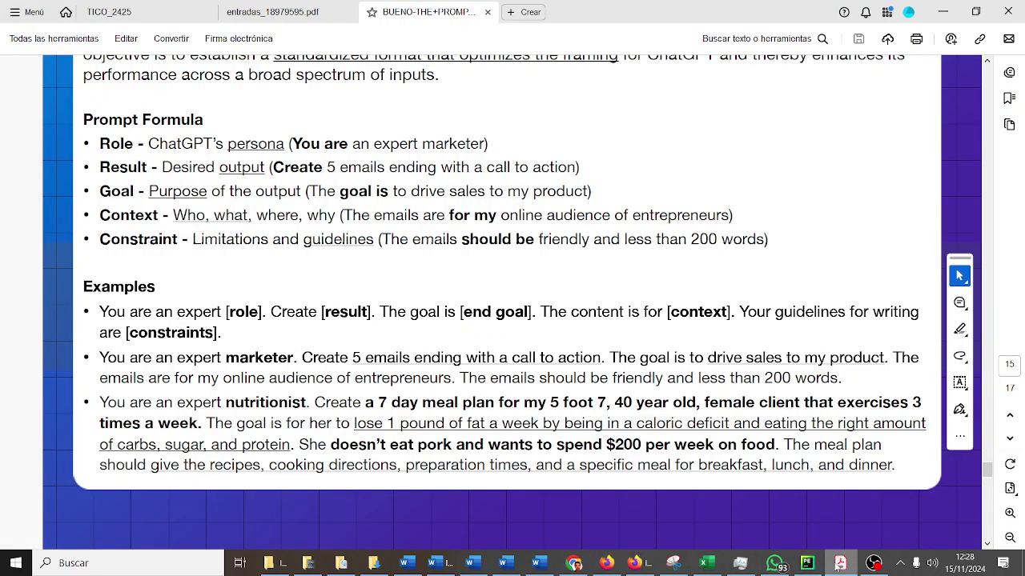
pyautogui.click(839, 563)
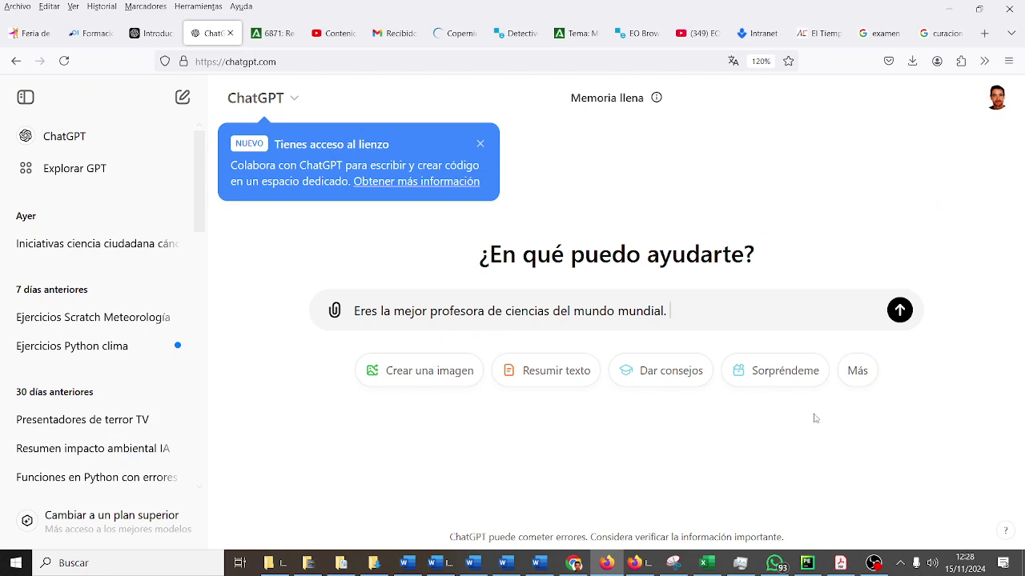
pyautogui.write('Quiero u')
pyautogui.write('na cl')
pyautogui.write('ase en python que mod')
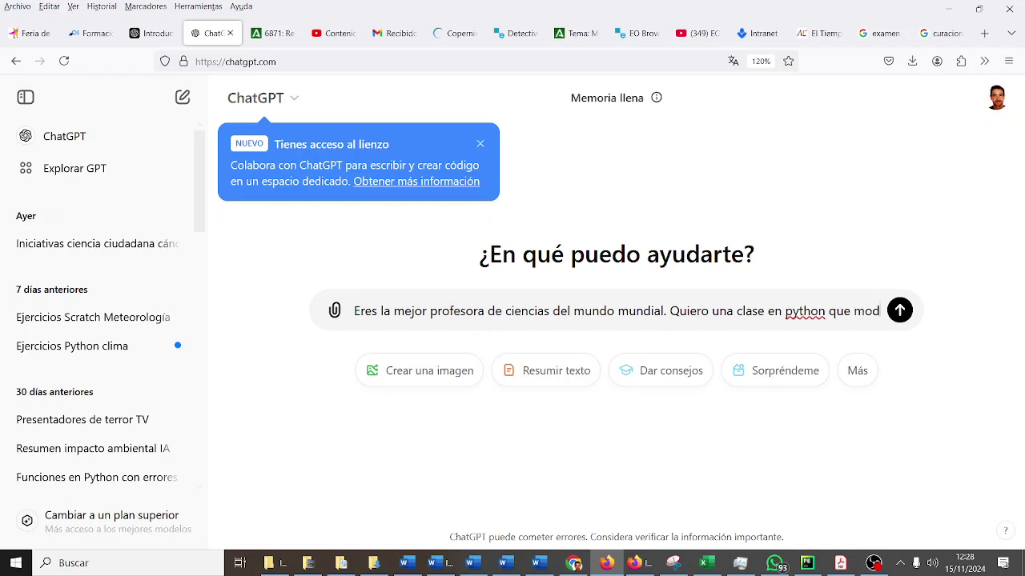
pyautogui.write('elice algún aspect')
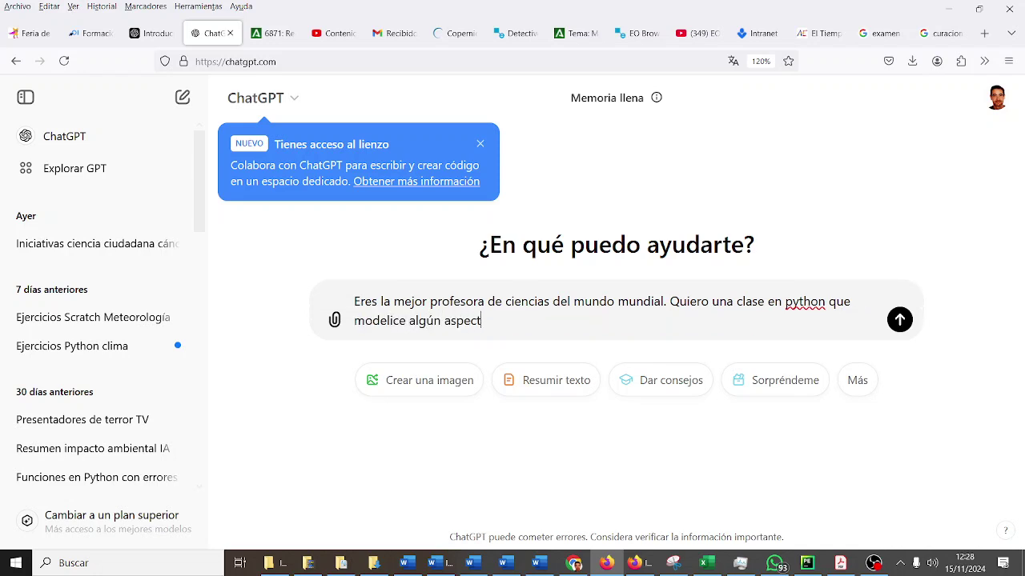
pyautogui.write('o simple de la')
pyautogui.write('e mecánica cu')
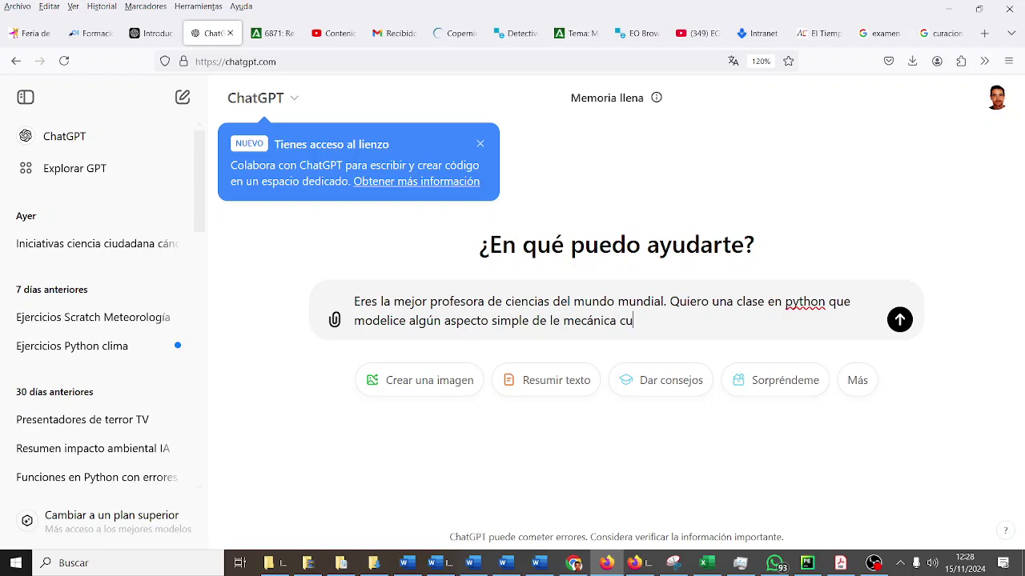
pyautogui.write('ántica.')
pyautogui.click(849, 564)
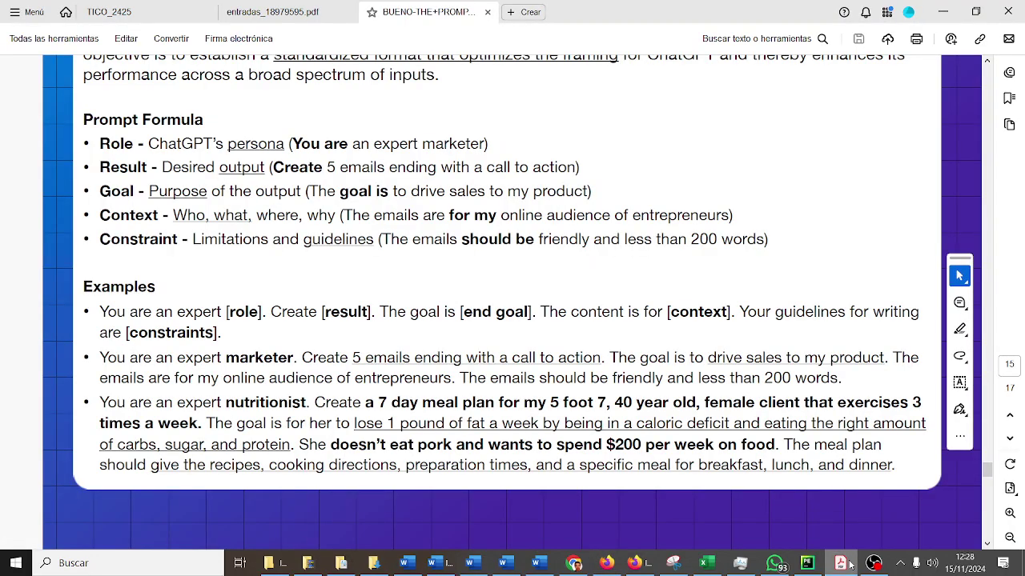
pyautogui.click(850, 565)
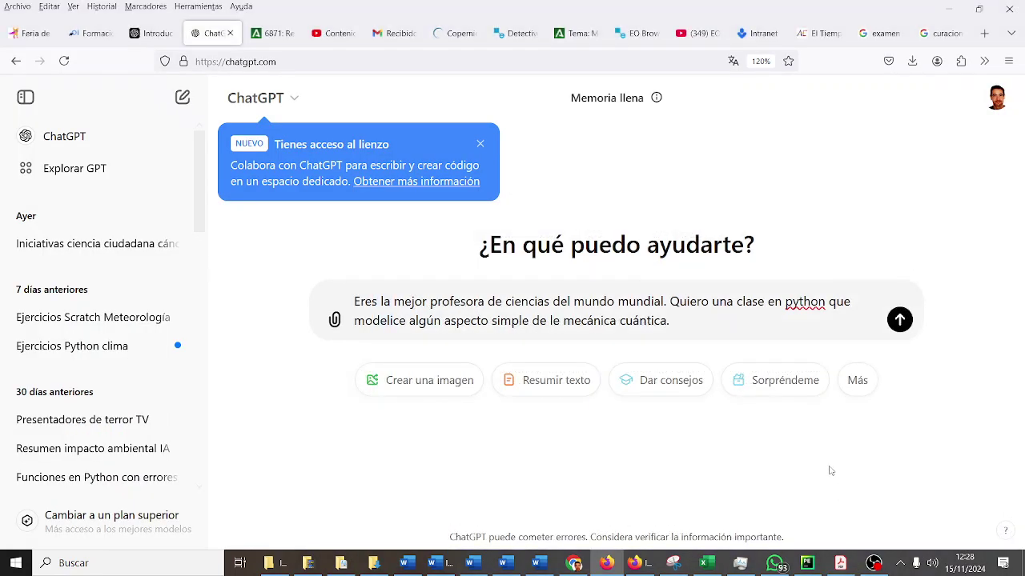
pyautogui.write('El objet')
pyautogui.write('ivo es que mis alumnos de')
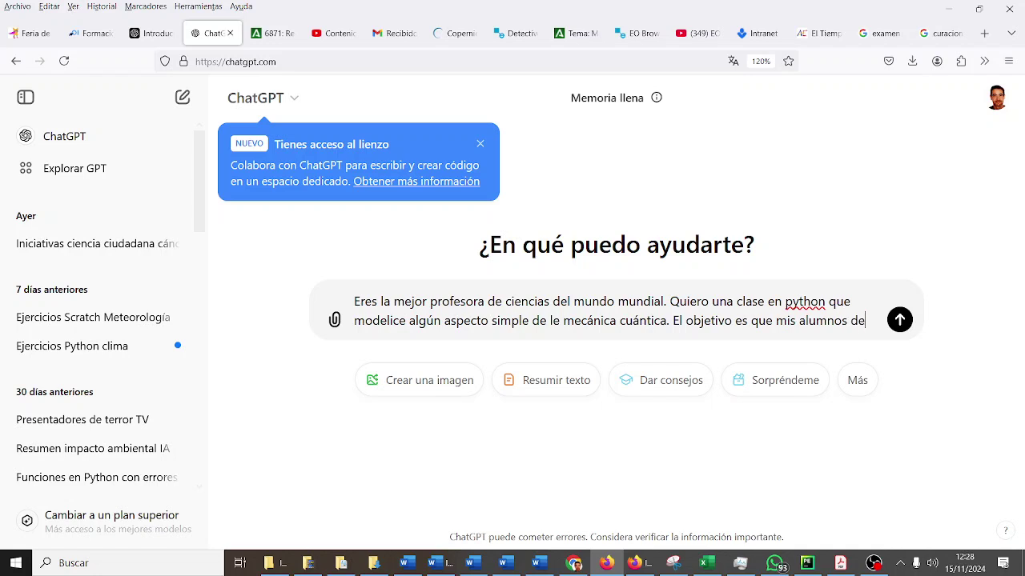
pyautogui.write(' 2º de Bachillerato de')
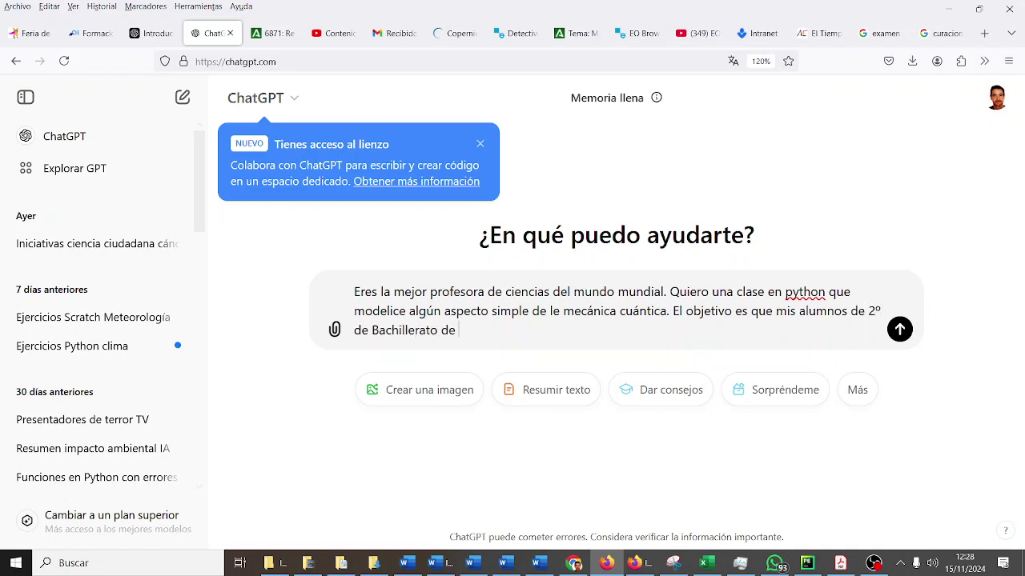
pyautogui.write('Programa ')
pyautogui.write('ción y Computación ')
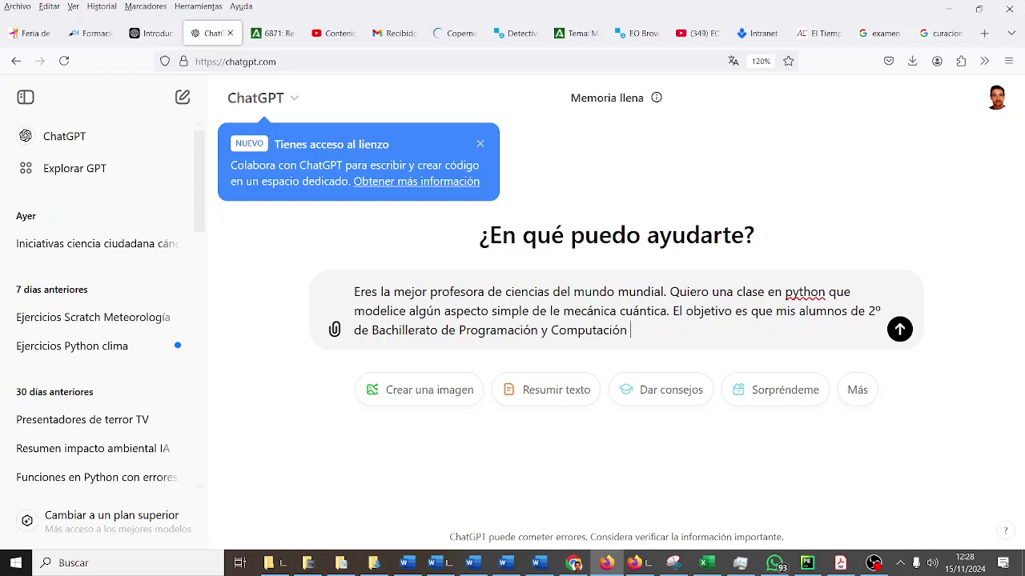
pyautogui.write('tengan un ejem')
pyautogui.write('plo claro de cómo ti')
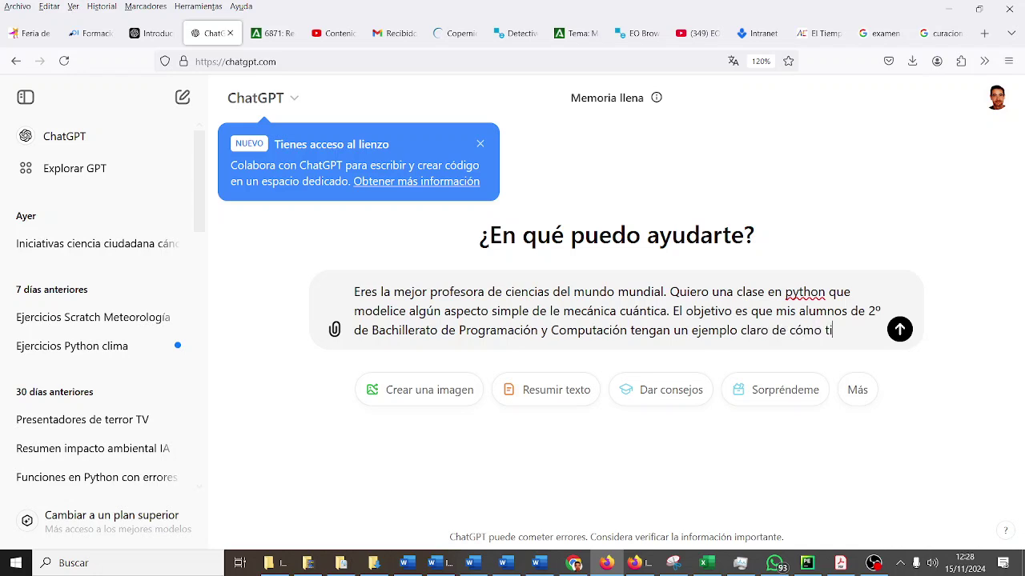
pyautogui.write('enen que hacer un ejer')
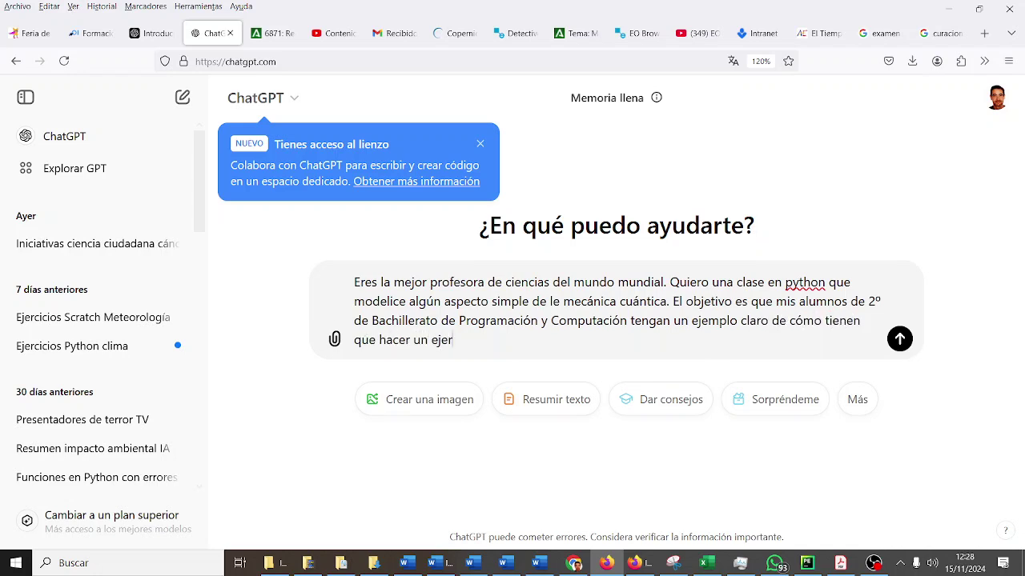
pyautogui.write('cicio de clases e')
pyautogui.write('n POO en P')
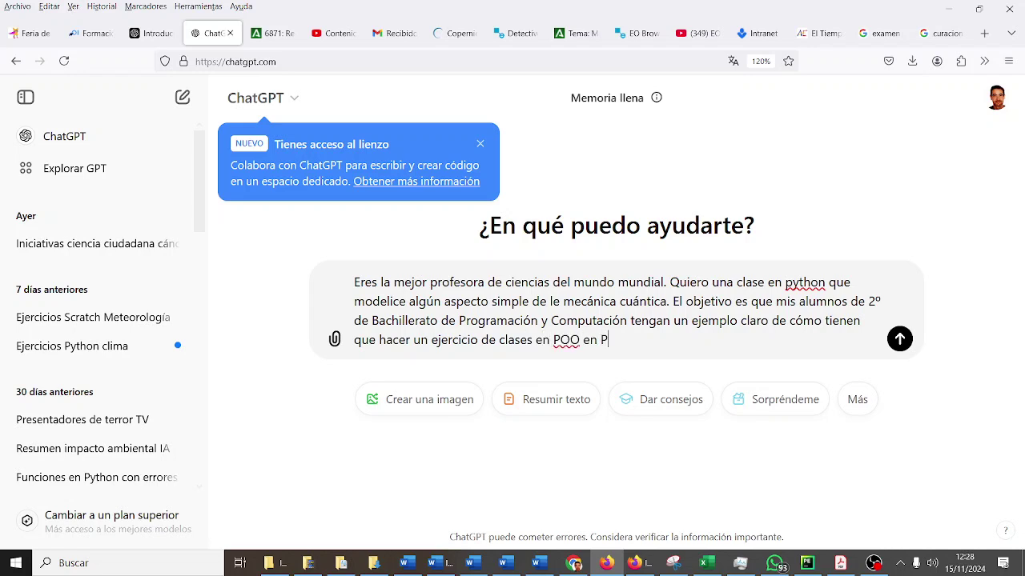
pyautogui.write('ython.')
# Step: Add that the students already know basic Python and should apply it to their studies
pyautogui.click(835, 568)
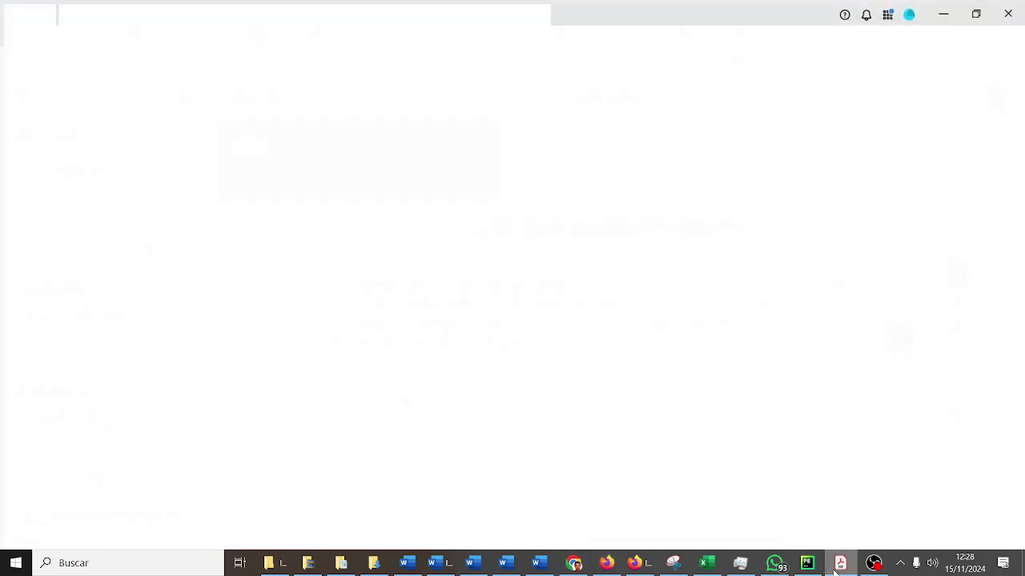
pyautogui.click(840, 566)
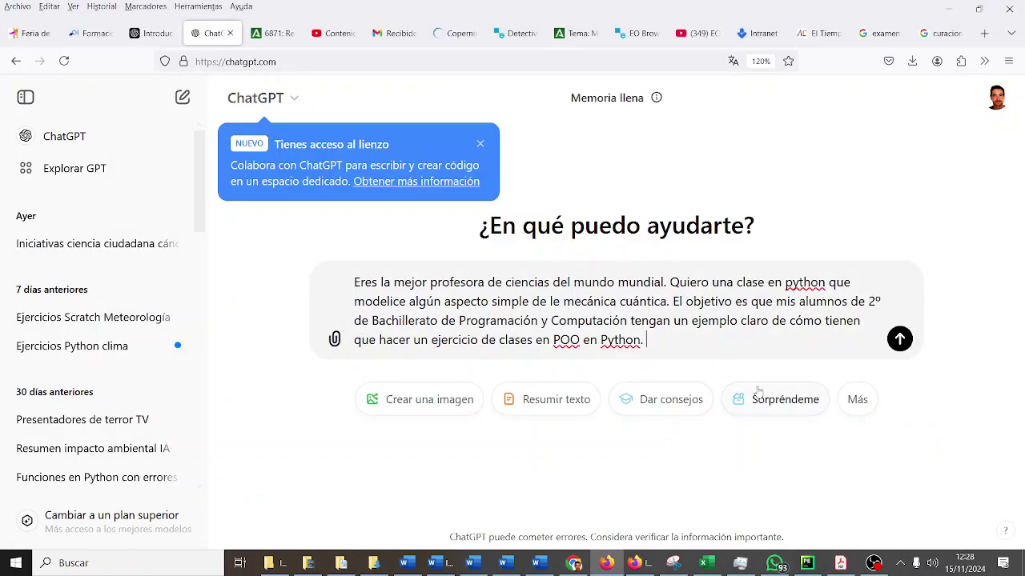
pyautogui.write('Ya han aprendido P')
pyautogui.write('ython bás')
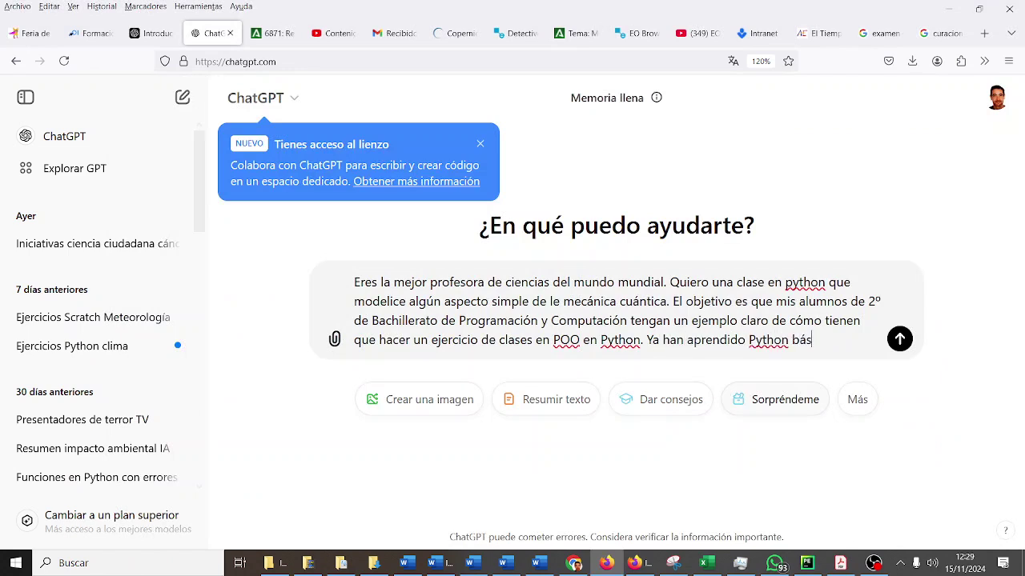
pyautogui.write('ico y el obj')
pyautogui.write('etivo es que lo aplique')
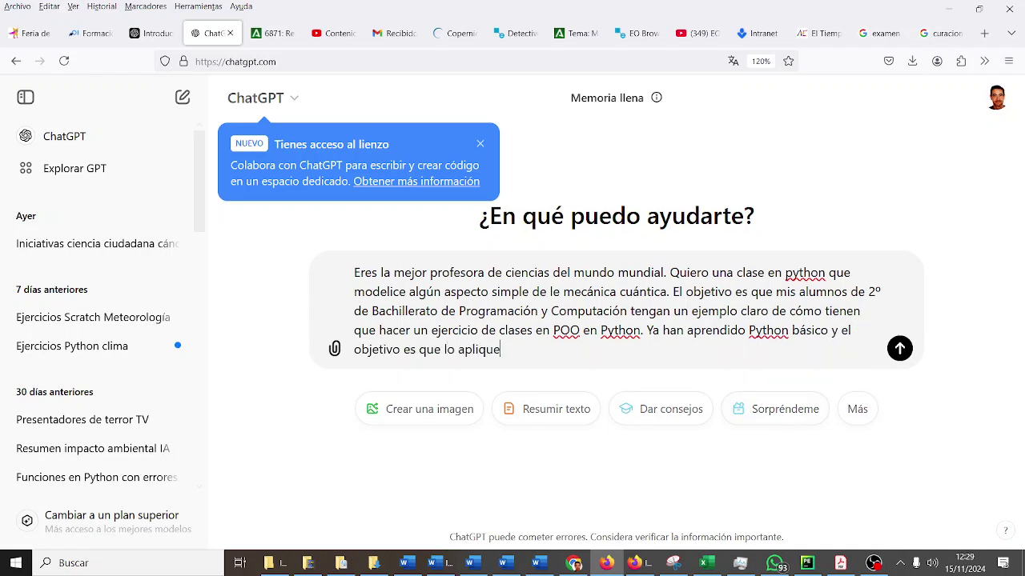
pyautogui.write(' a lo que están ')
pyautogui.write('estudiando.')
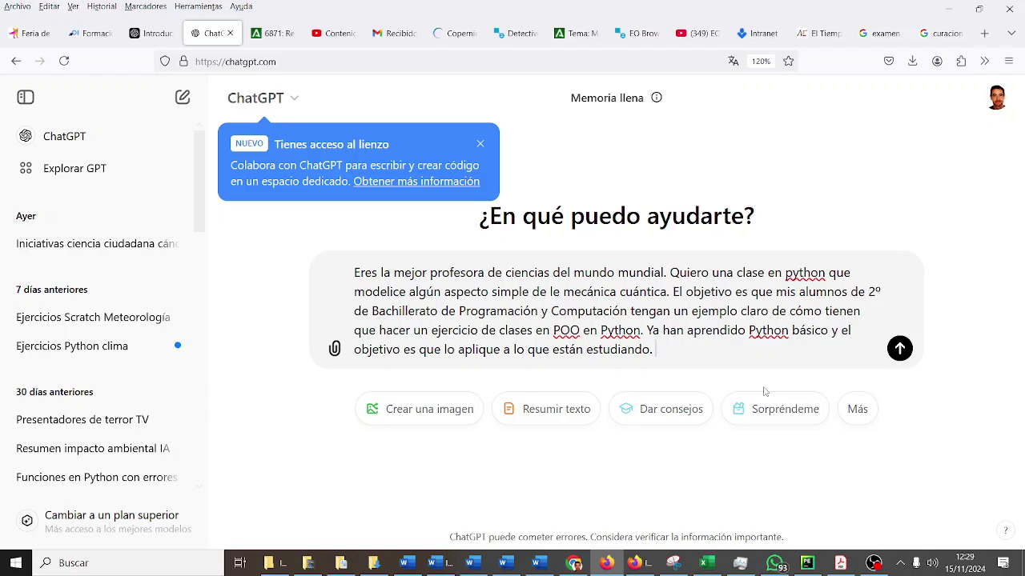
pyautogui.click(840, 564)
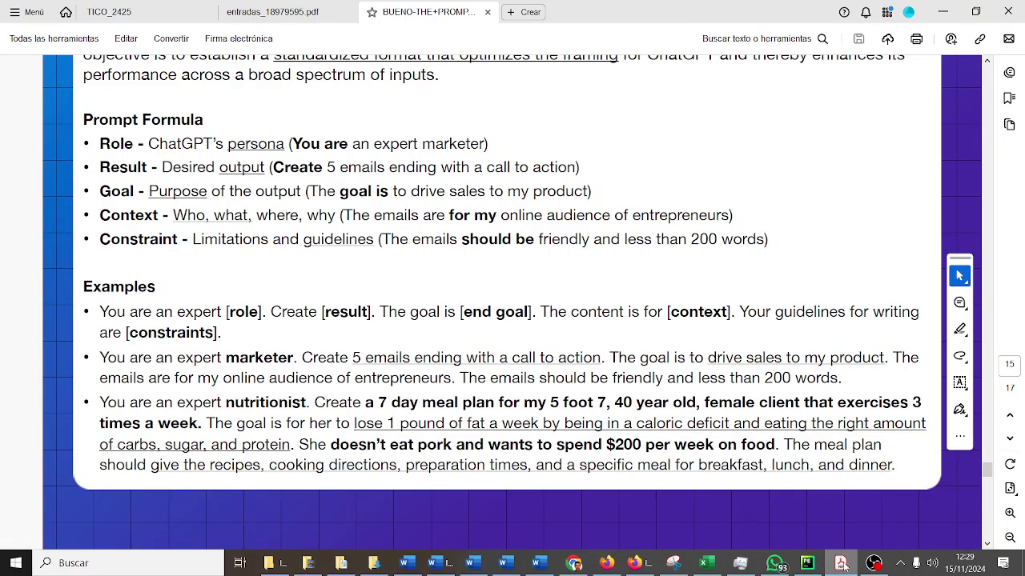
pyautogui.click(840, 563)
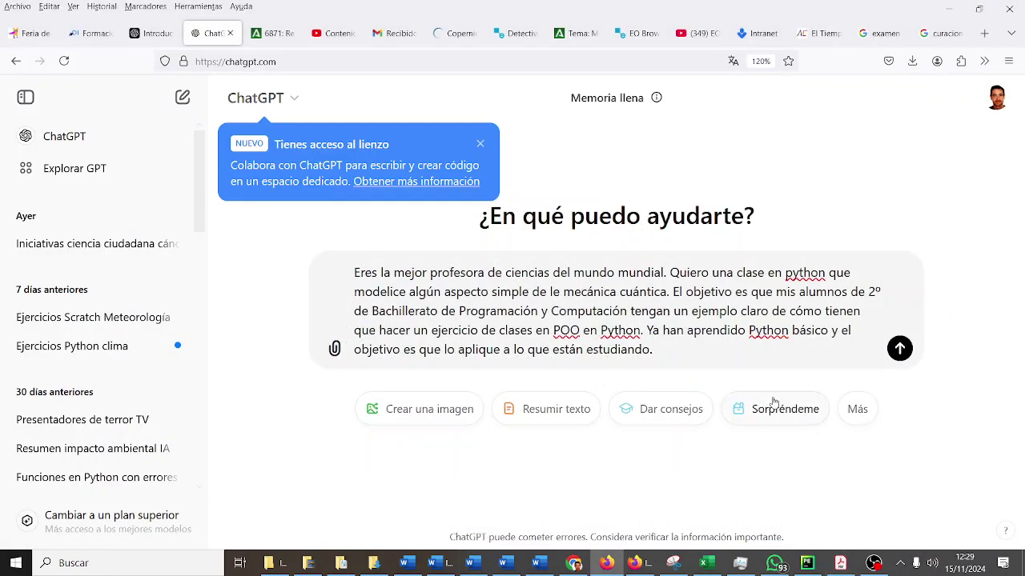
# Step: Require 2 or 3 properties at most, 3 simple methods and explanatory code comments
pyautogui.write('La c')
pyautogui.press('BackSpace')
pyautogui.write('lase debe tener d')
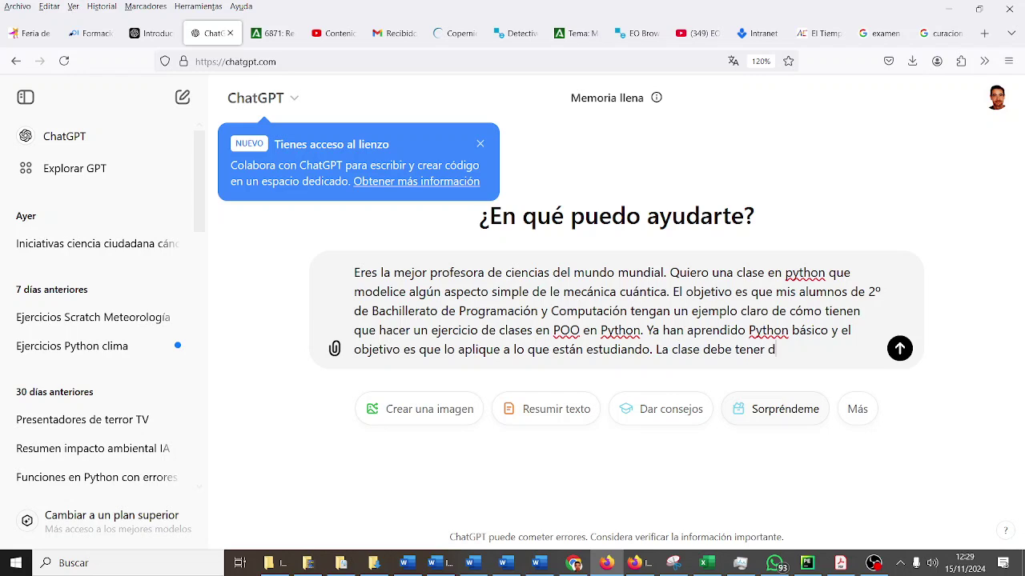
pyautogui.press('BackSpace')
pyautogui.write('2 o 3 p')
pyautogui.press('BackSpace')
pyautogui.press('BackSpace')
pyautogui.press('BackSpace')
pyautogui.write('3 propiedades como')
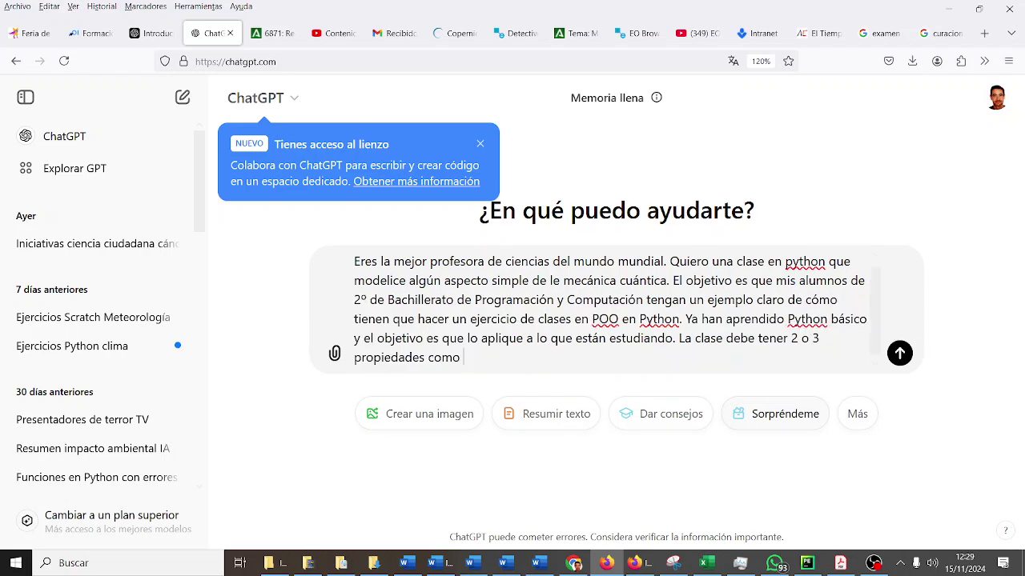
pyautogui.write(' mucho y debe tener 3')
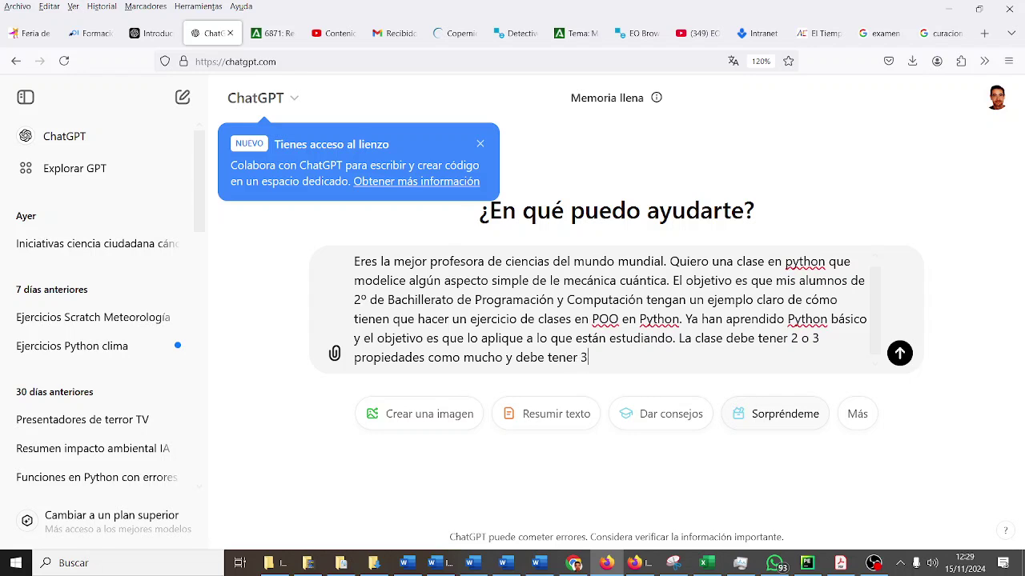
pyautogui.write(' métodos si')
pyautogui.write('ple')
pyautogui.press('BackSpace')
pyautogui.write('mp')
pyautogui.write('les. Adem')
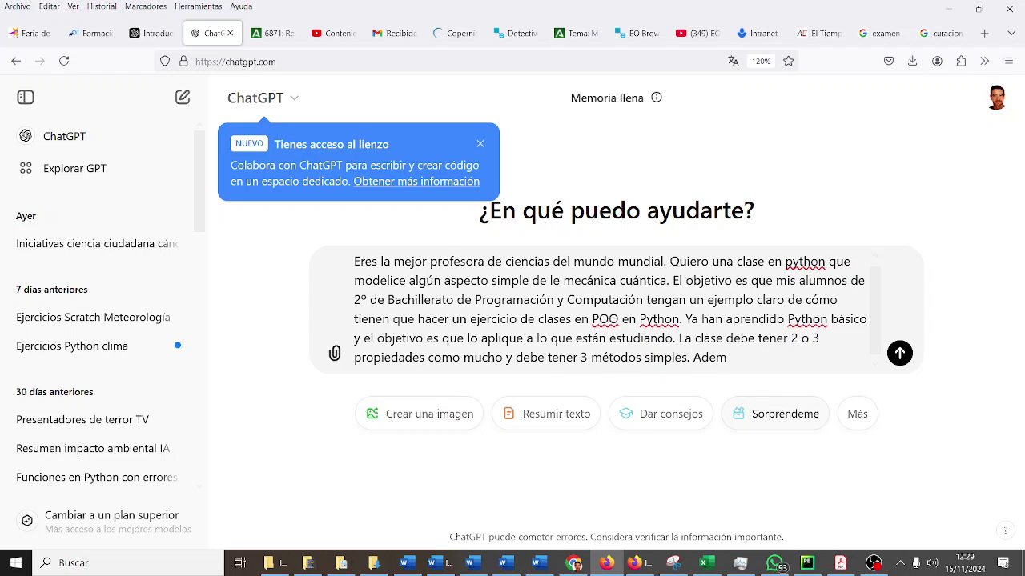
pyautogui.write('ás, debe tener co')
pyautogui.write('mentarios explicativos d')
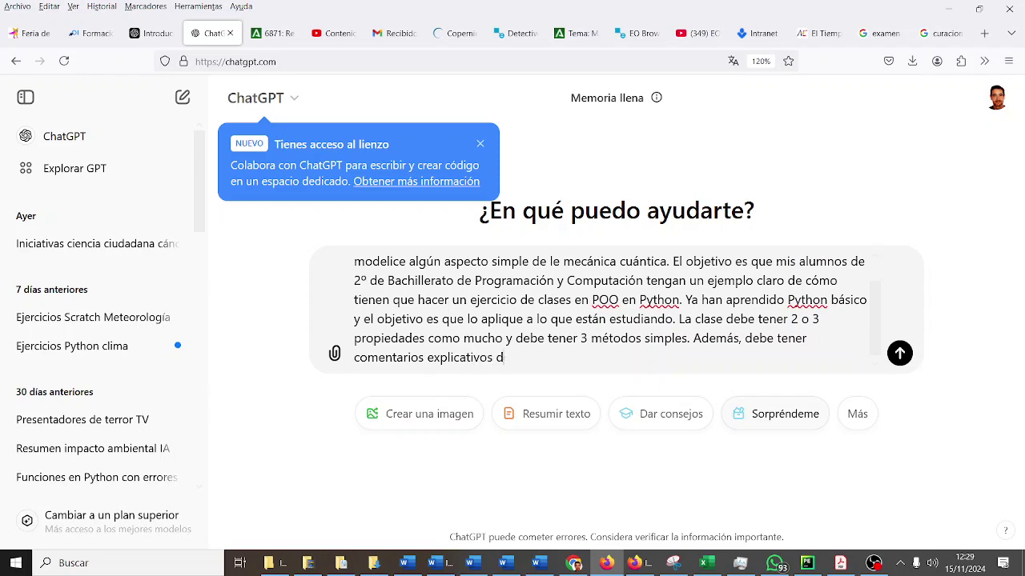
pyautogui.write('el código.')
# Step: Select the finished prompt text in ChatGPT, then bring up Word
pyautogui.moveTo(559, 356); pyautogui.dragTo(336, 245)
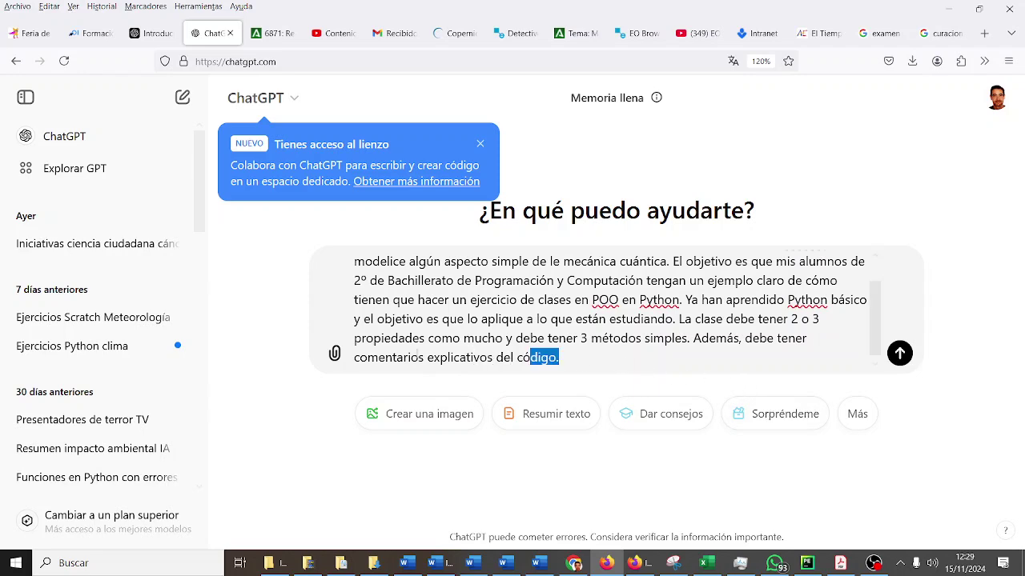
pyautogui.click(336, 245)
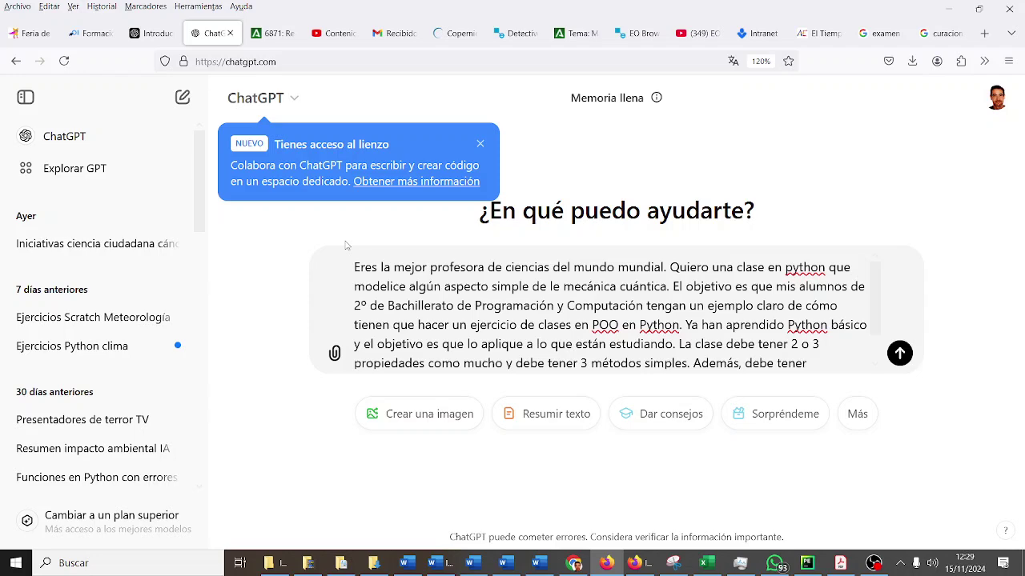
pyautogui.click(538, 563)
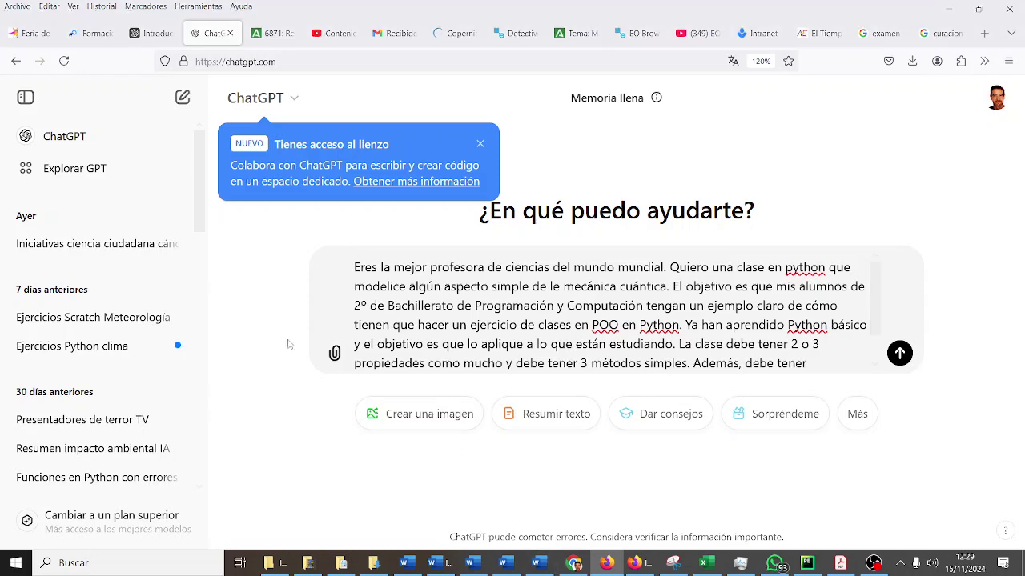
# Step: Create a new blank Word document, undoing an accidental paste of rubric text
pyautogui.click(23, 32)
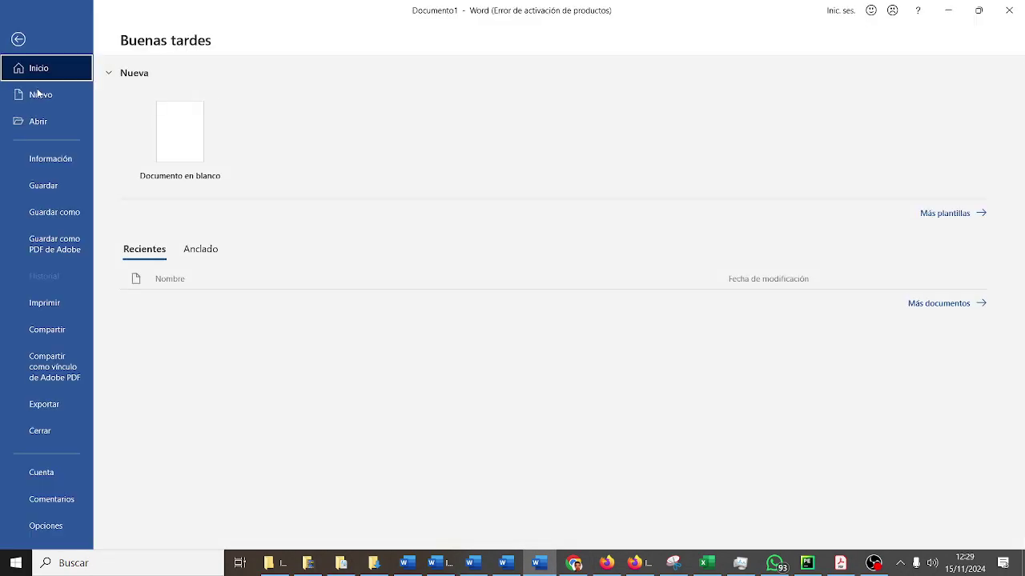
pyautogui.click(40, 98)
pyautogui.click(194, 147)
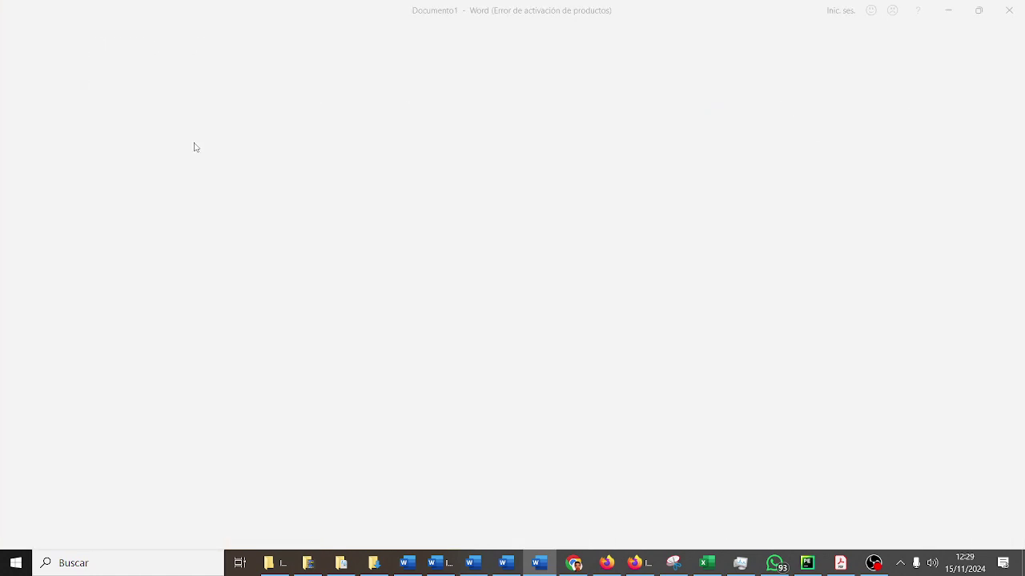
pyautogui.write('Modelizar con una clase un contenido del curriculum de Bachillerato o la ESO.  Rúbrica:  1. Tiene que tener al menos 2 propiedades y 3 métodos. 2. Tiene comentarios explicando el código. 3. Tiene que tener código que cree un objeto de la clase y la prueba  EVALUACIÓN: Grabar un vídeo de 2 minutos máximo explicando la clase.')
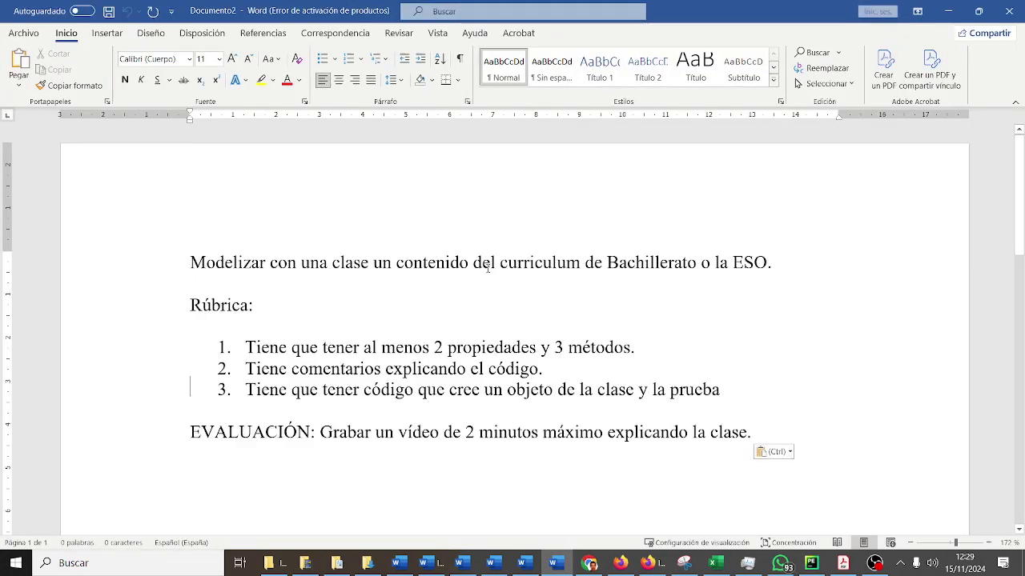
pyautogui.hotkey('ctrl', 'z')
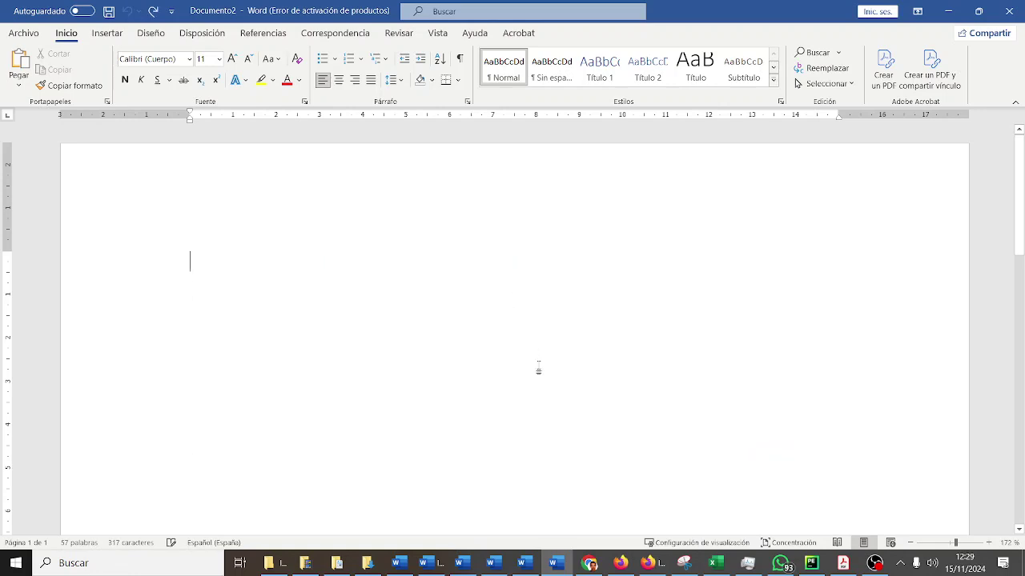
# Step: Try copying the ChatGPT prompt into Word, undoing the rubric text pasted instead
pyautogui.click(622, 560)
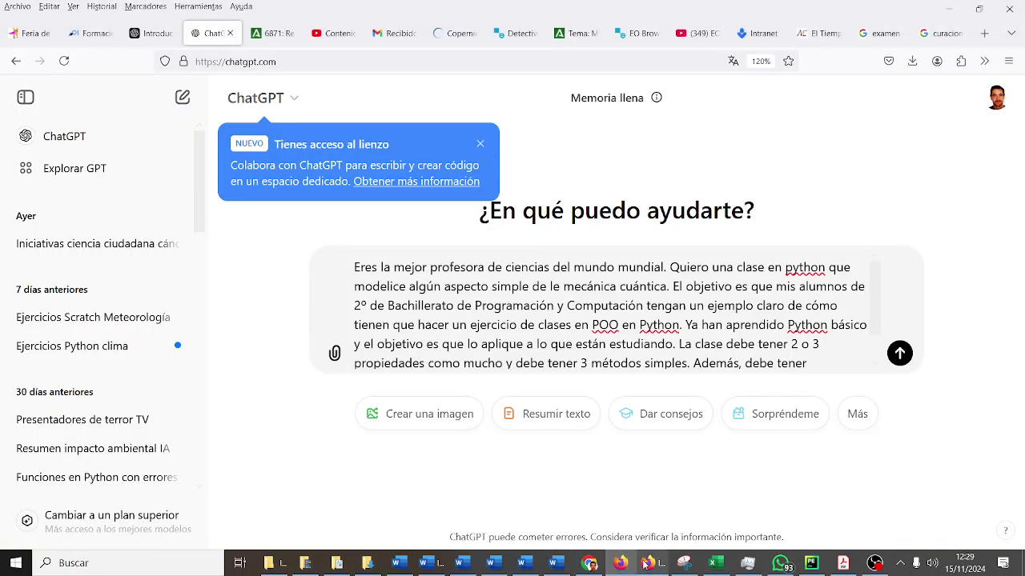
pyautogui.scroll(-1, 799, 323)
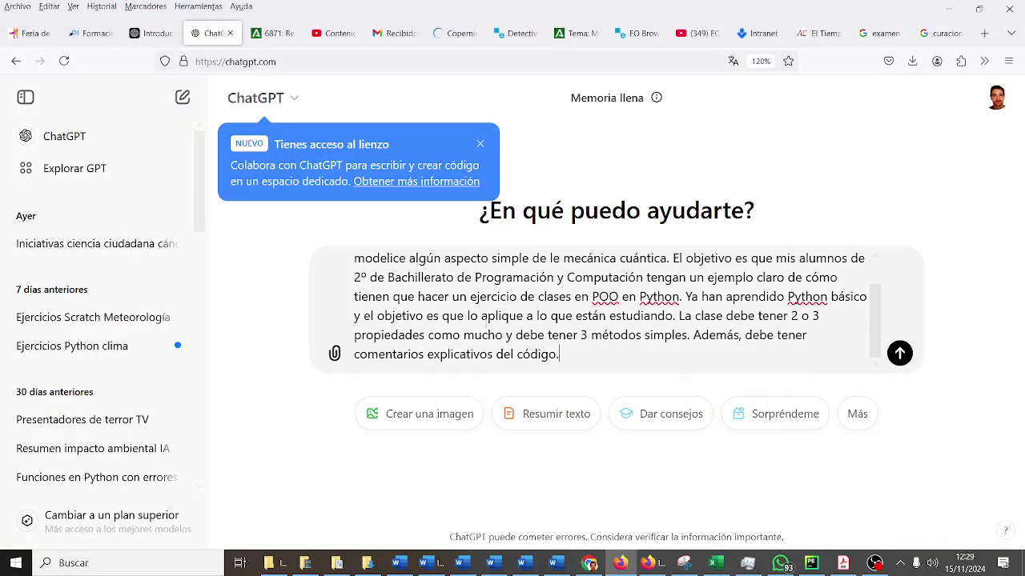
pyautogui.hotkey('ctrl', 'a')
pyautogui.scroll(2, 799, 323)
pyautogui.click(799, 322)
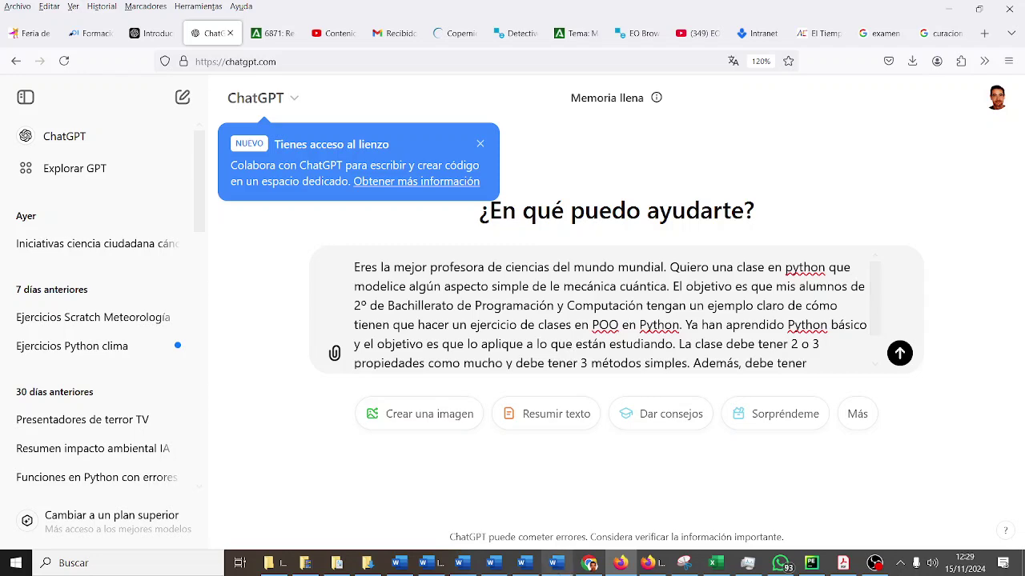
pyautogui.hotkey('alt', 'Tab')
pyautogui.write('Modelizar con una clase un contenido del curriculum de Bachillerato o la ESO.  Rúbrica:  1. Tiene que tener al menos 2 propiedades y 3 métodos. 2. Tiene comentarios explicando el código. 3. Tiene que tener código que cree un objeto de la clase y la prueba  EVALUACIÓN: Grabar un vídeo de 2 minutos máximo explicando la clase.')
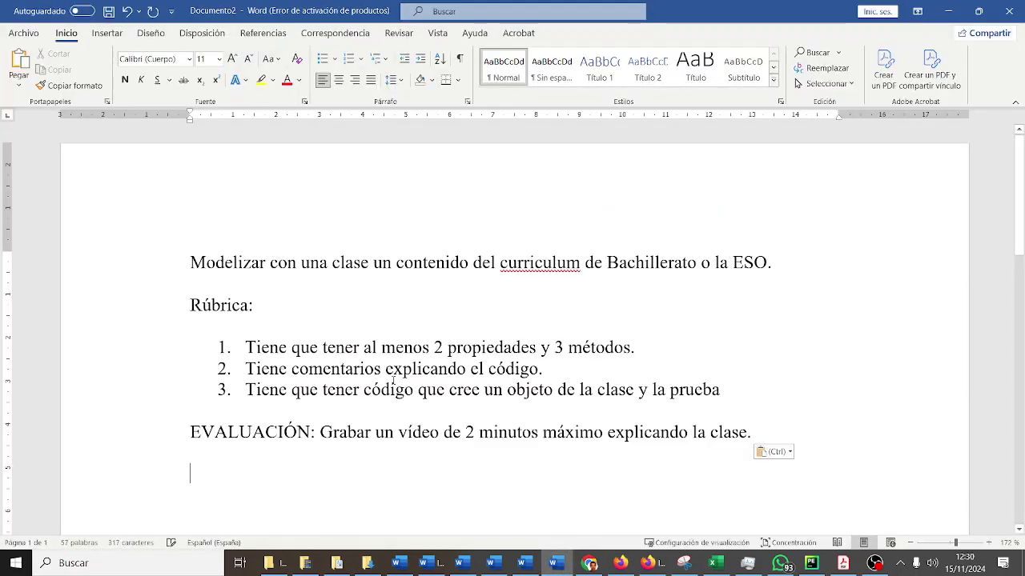
pyautogui.hotkey('ctrl', 'z')
# Step: Select the full prompt from its first word, paste it into Word with a new line, and return to ChatGPT
pyautogui.click(557, 562)
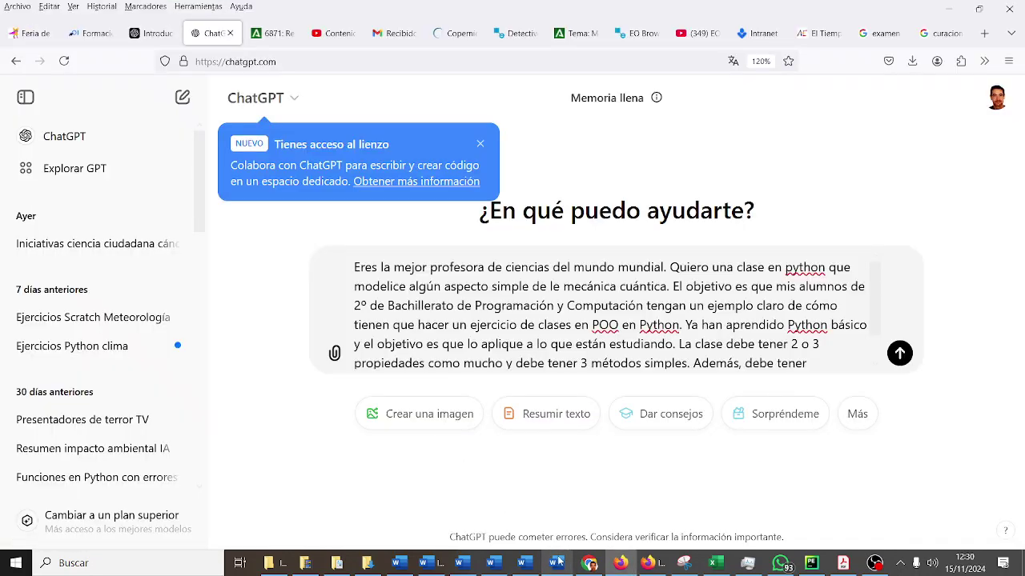
pyautogui.scroll(-1, 815, 363)
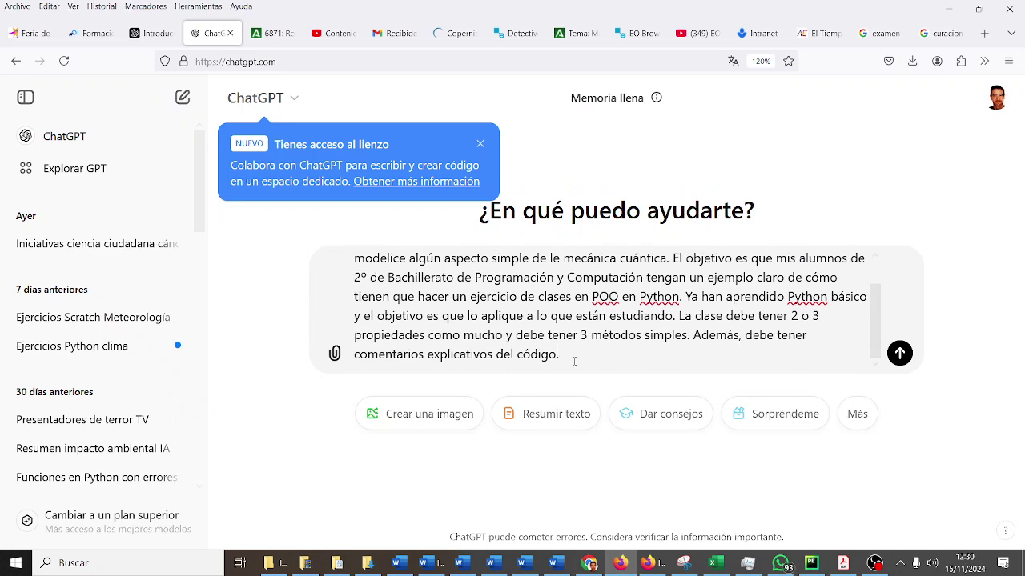
pyautogui.moveTo(574, 361); pyautogui.dragTo(358, 267)
pyautogui.click(358, 266)
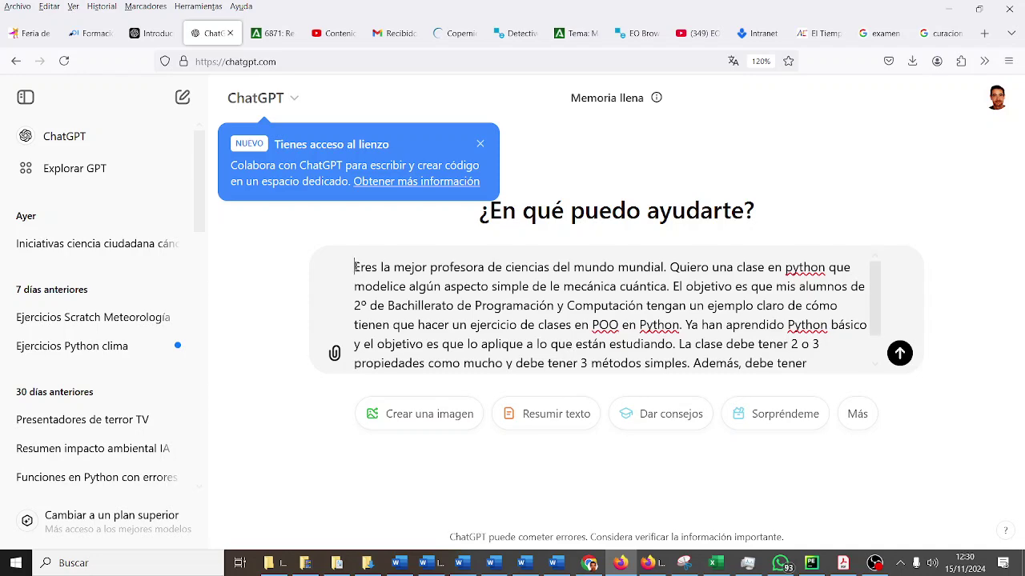
pyautogui.moveTo(352, 268)
pyautogui.mouseDown()
pyautogui.moveTo(456, 363)
pyautogui.moveTo(559, 357)
pyautogui.mouseUp()
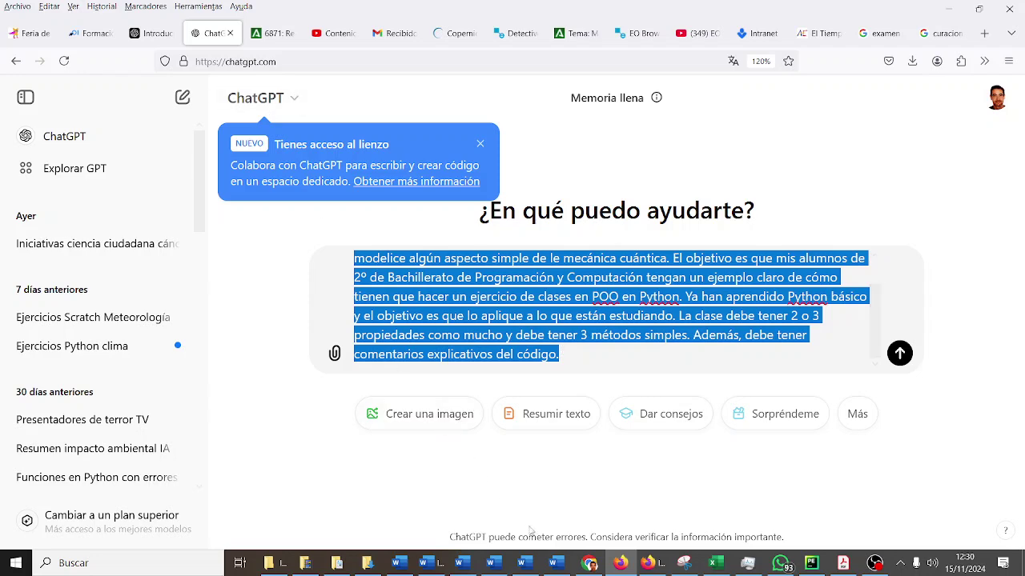
pyautogui.click(555, 563)
pyautogui.write('Eres la mejor profesora de ciencias del mundo mundial. Quiero una clase en python que modelice algún aspecto simple de le mecánica cuántica. El objetivo es que mis alumnos de 2º de Bachillerato de Programación y Computación tengan un ejemplo claro de cómo tienen que hacer un ejercicio de clases en POO en Python. Ya han aprendido Python básico y el objetivo es que lo aplique a lo que están estudiando. La clase debe tener 2 o 3 propiedades como mucho y debe tener 3 métodos simples. Además, debe tener comentarios explicativos del código.')
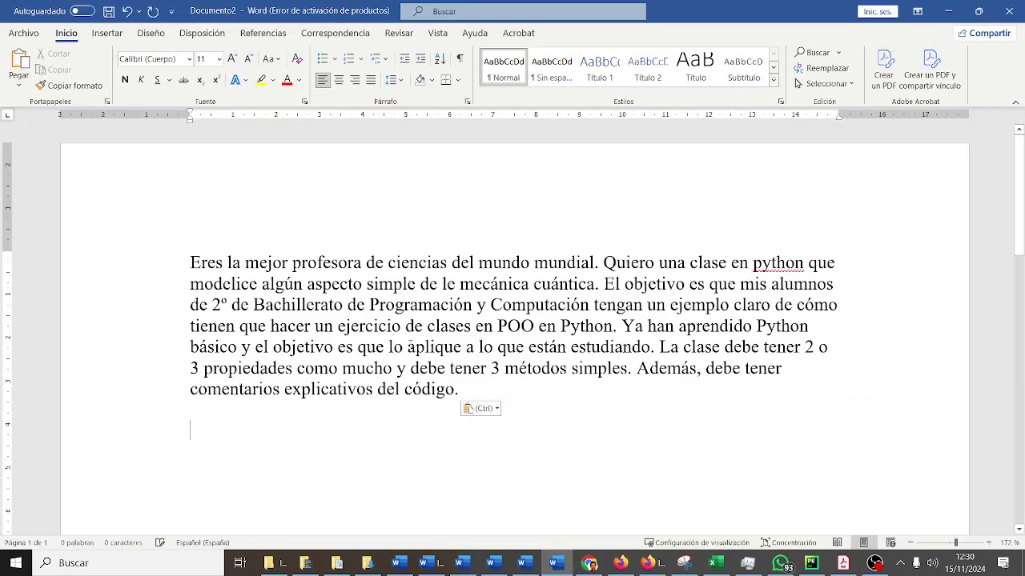
pyautogui.press('Return')
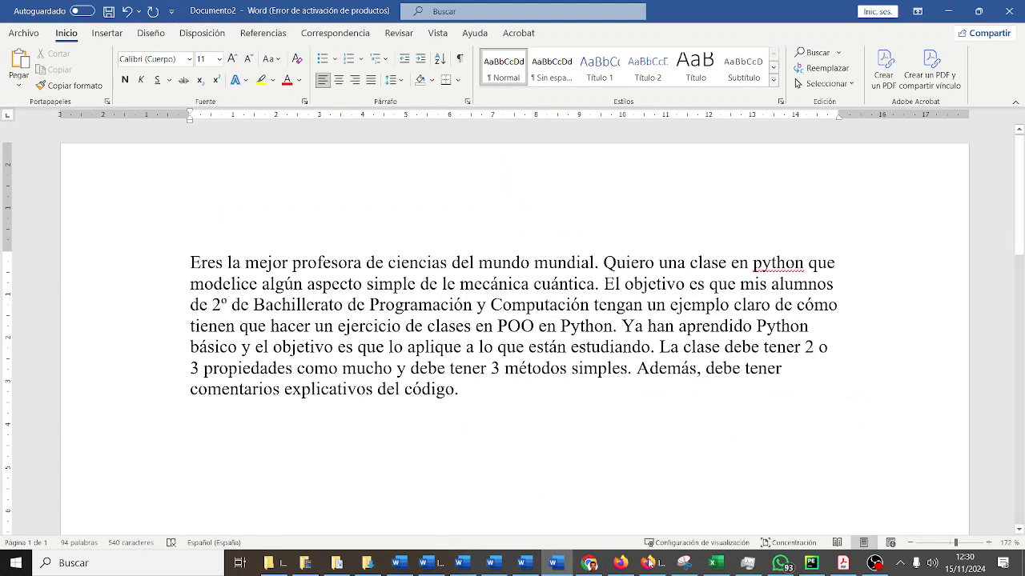
pyautogui.click(648, 564)
pyautogui.click(648, 564)
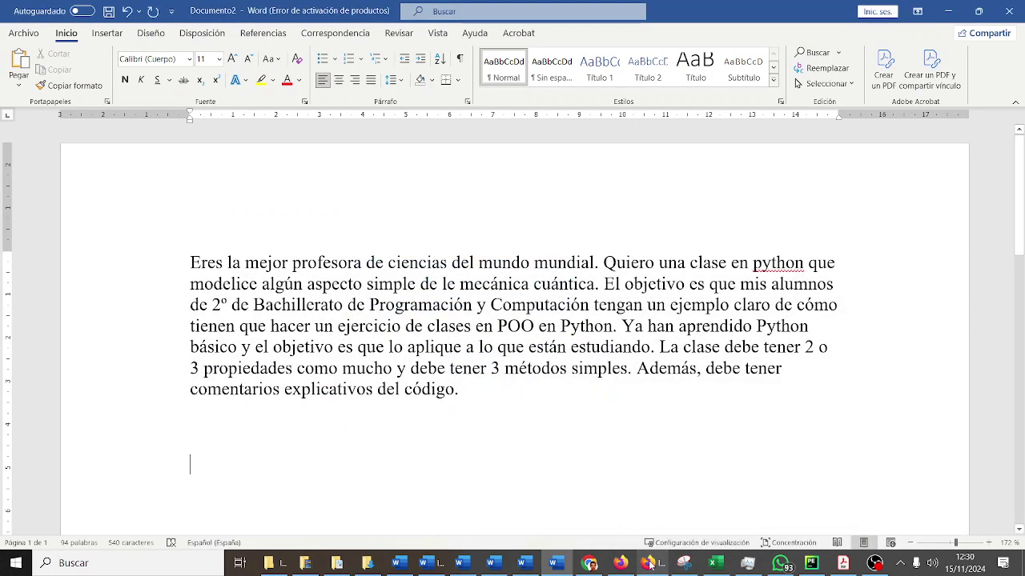
pyautogui.click(648, 564)
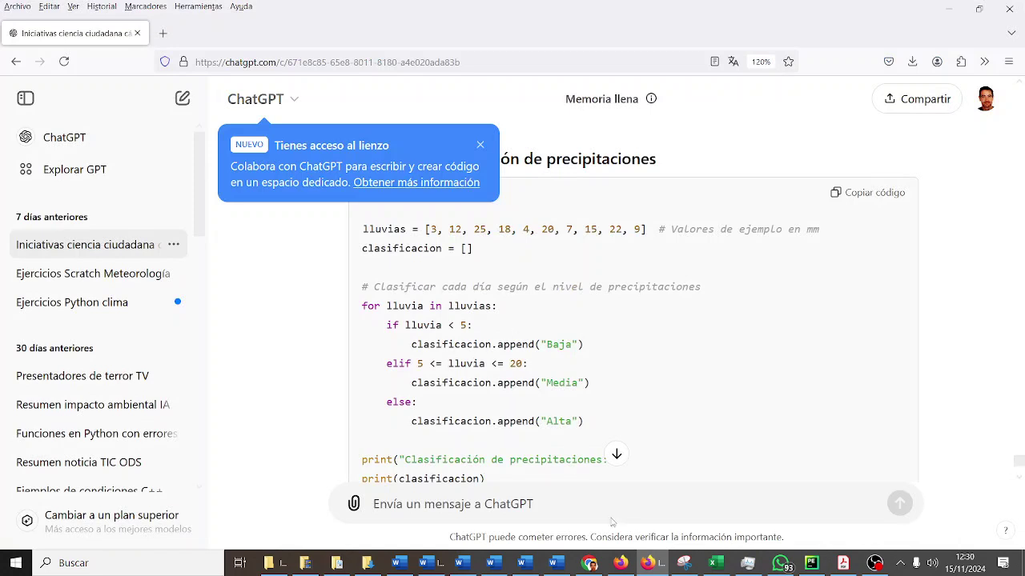
# Step: Send the quantum-mechanics class prompt and read through the commented ElectronEstado hydrogen-atom class reply
pyautogui.click(621, 561)
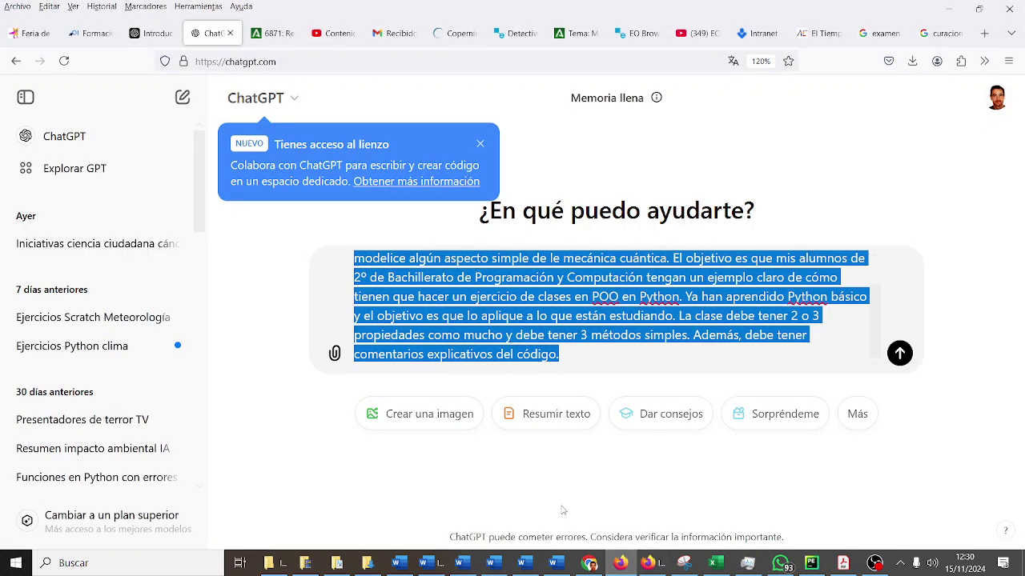
pyautogui.click(721, 347)
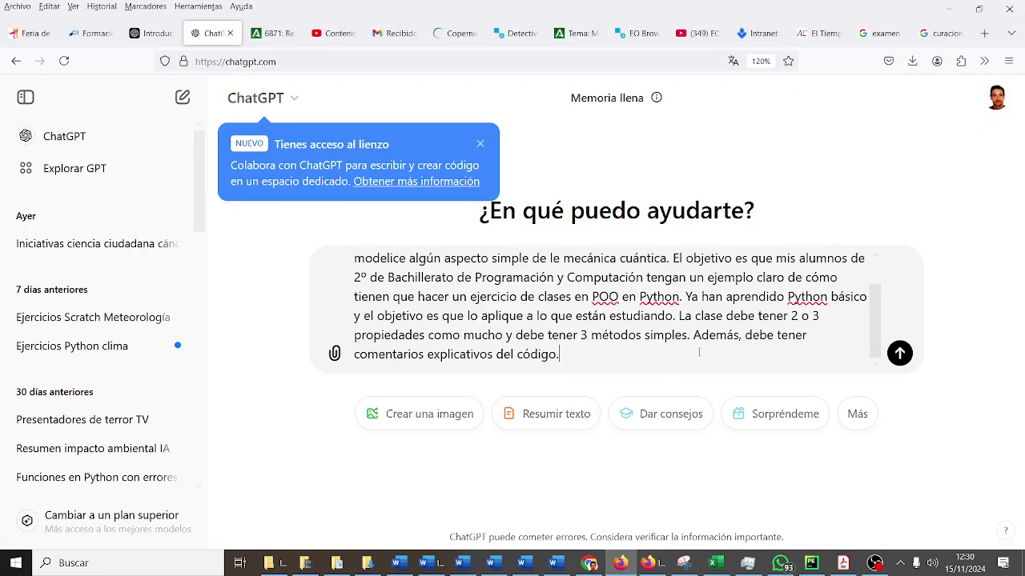
pyautogui.click(899, 354)
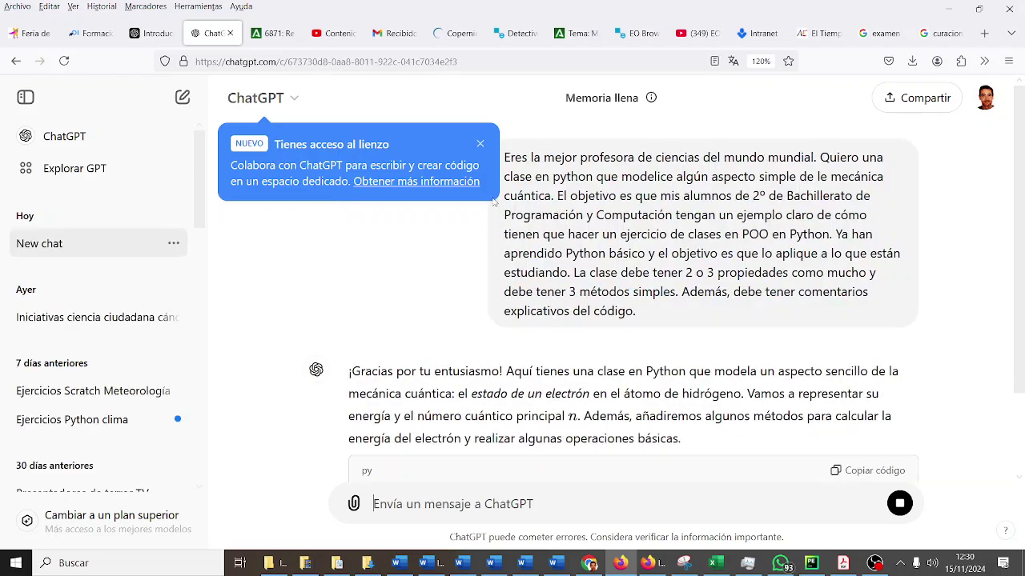
pyautogui.scroll(-3, 502, 276)
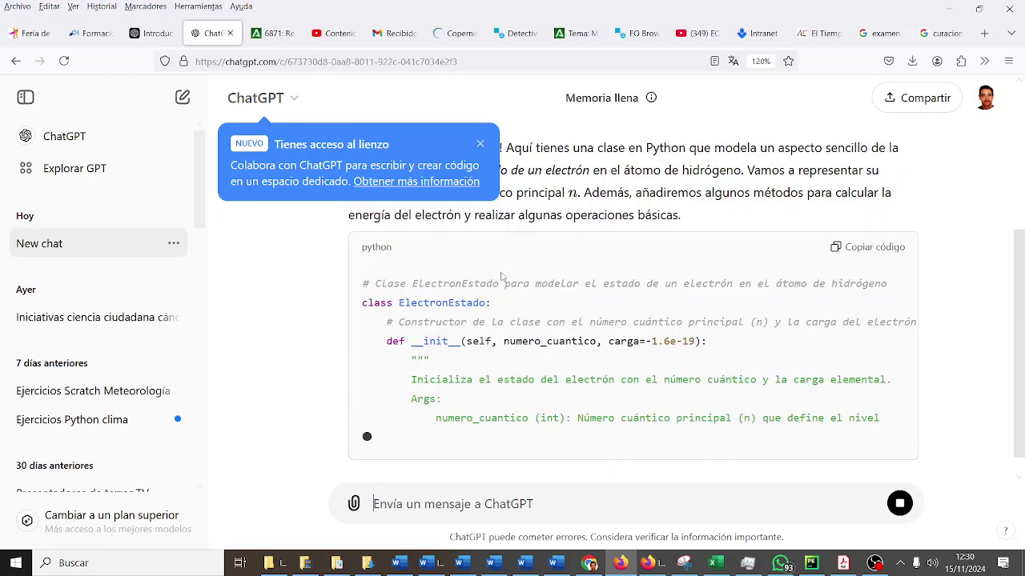
pyautogui.scroll(1, 502, 276)
pyautogui.scroll(2, 504, 268)
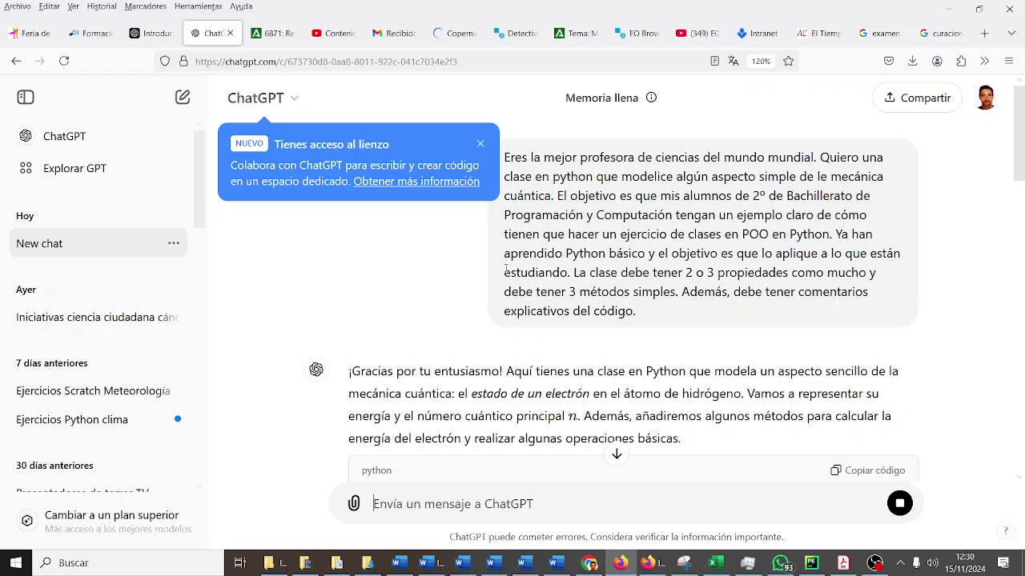
pyautogui.scroll(-3, 478, 230)
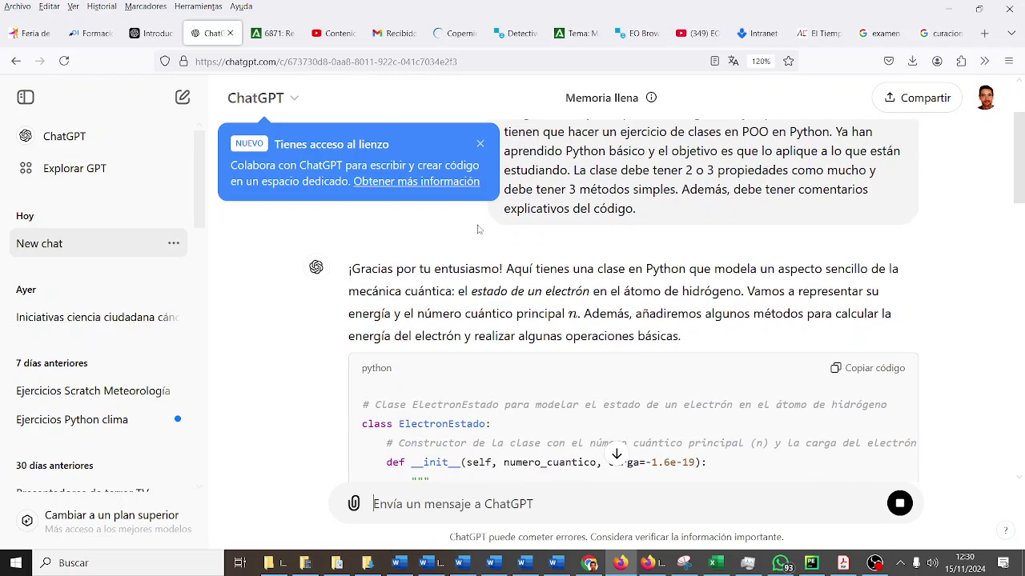
pyautogui.scroll(-1, 478, 227)
pyautogui.scroll(-1, 478, 225)
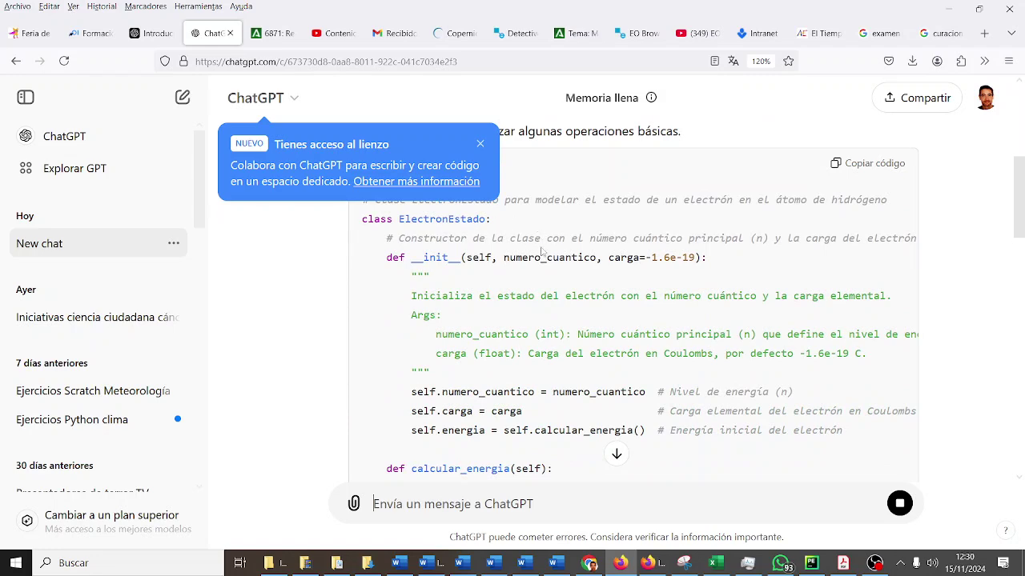
pyautogui.scroll(-2, 540, 244)
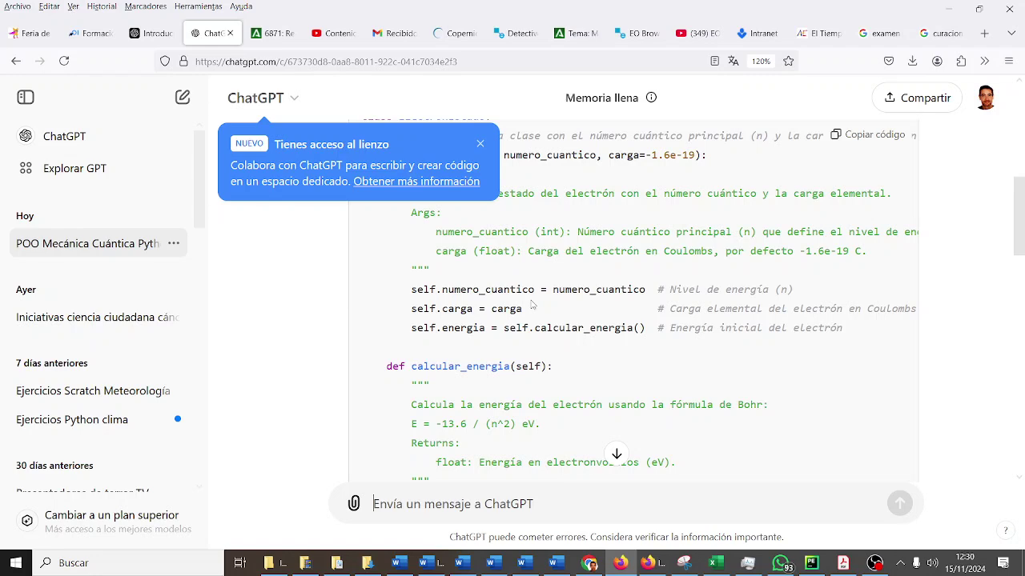
pyautogui.scroll(-2, 531, 303)
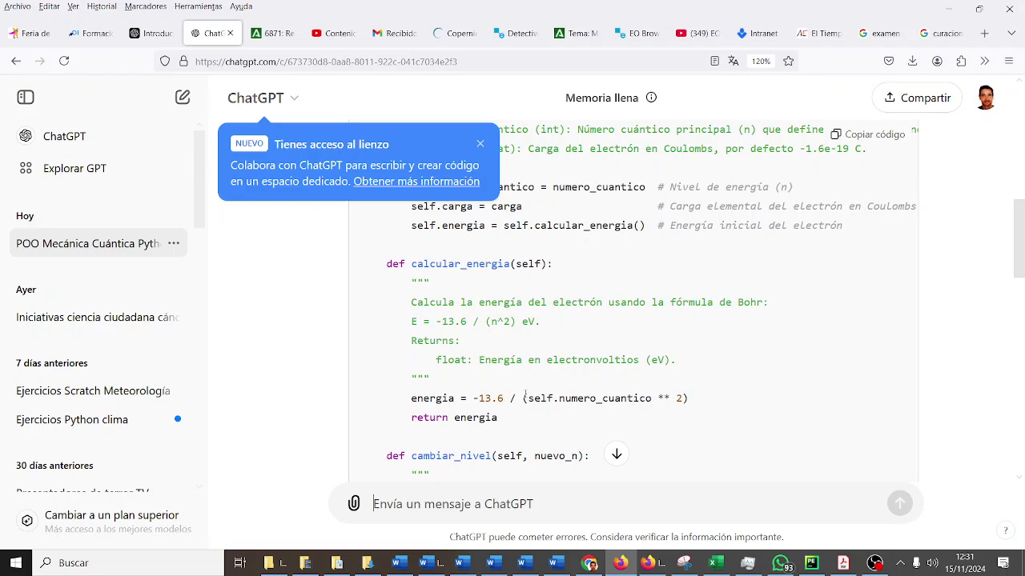
pyautogui.scroll(-2, 526, 391)
pyautogui.scroll(-2, 526, 391)
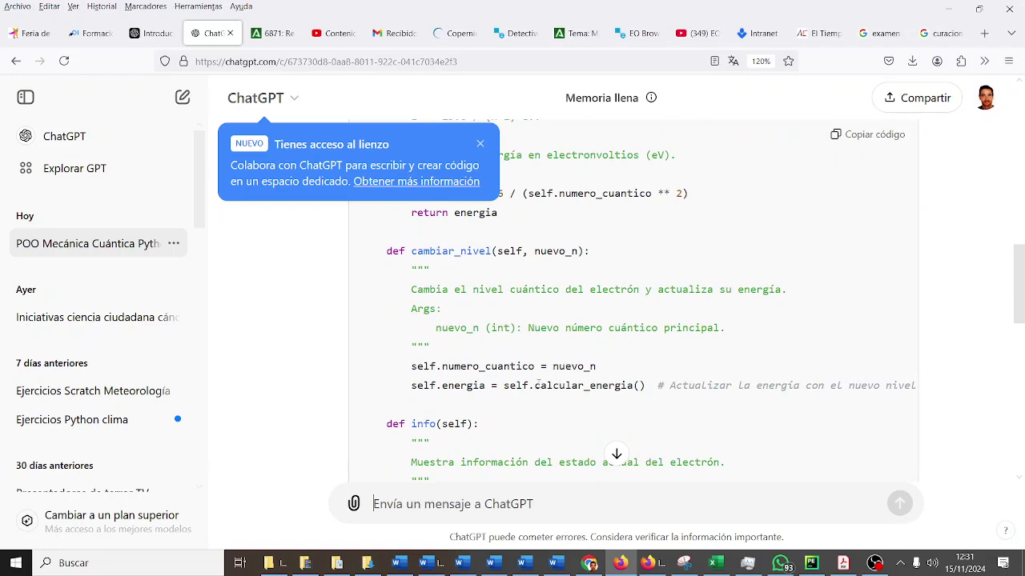
pyautogui.scroll(-4, 535, 383)
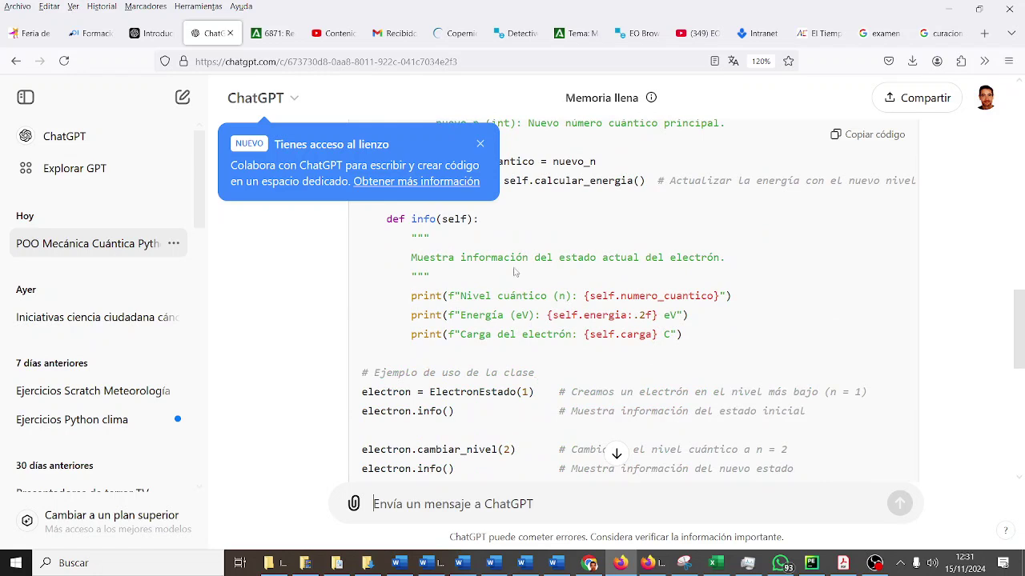
pyautogui.scroll(-2, 517, 329)
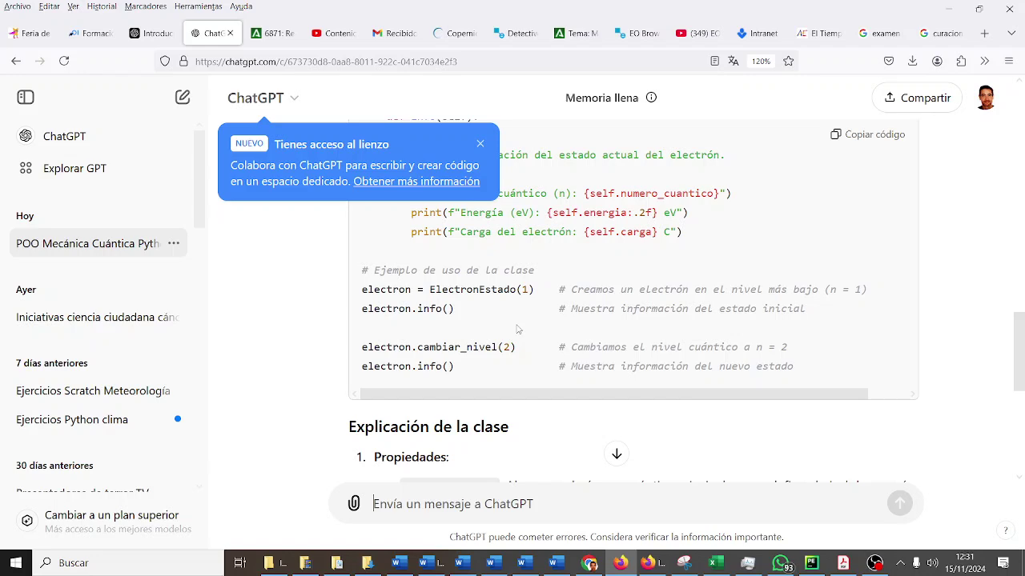
pyautogui.scroll(4, 549, 228)
pyautogui.scroll(5, 550, 227)
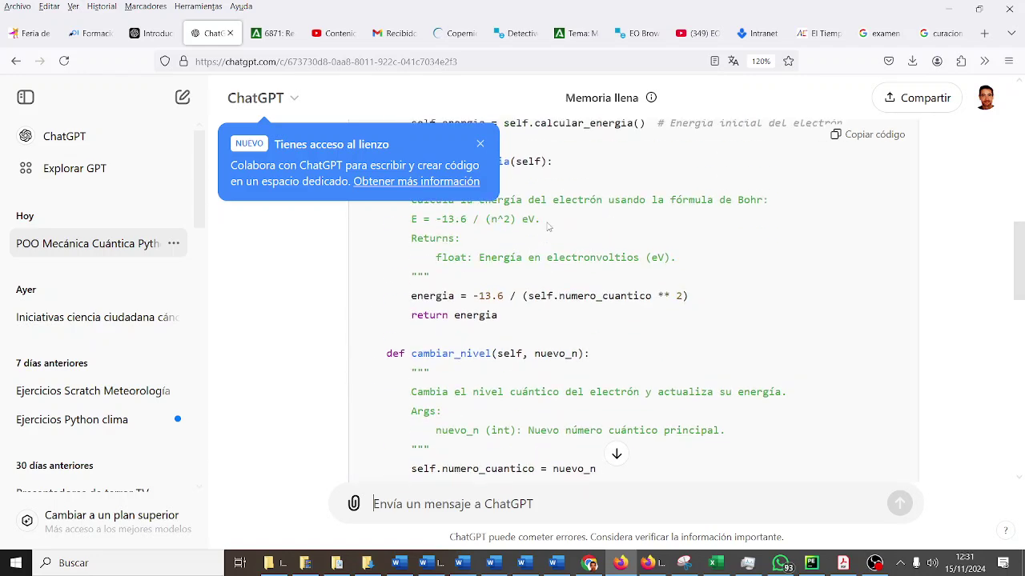
pyautogui.scroll(5, 549, 227)
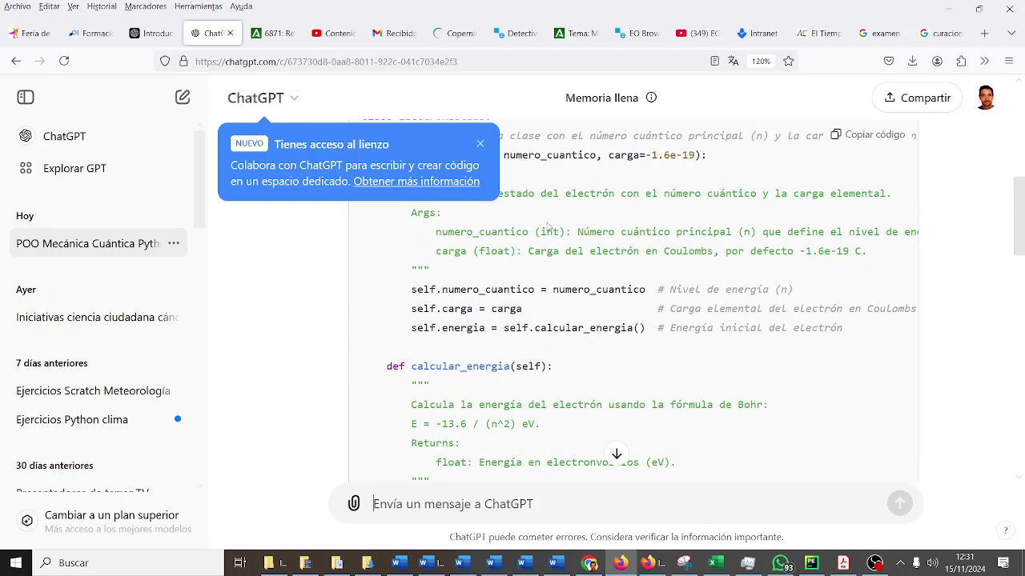
pyautogui.scroll(-4, 549, 227)
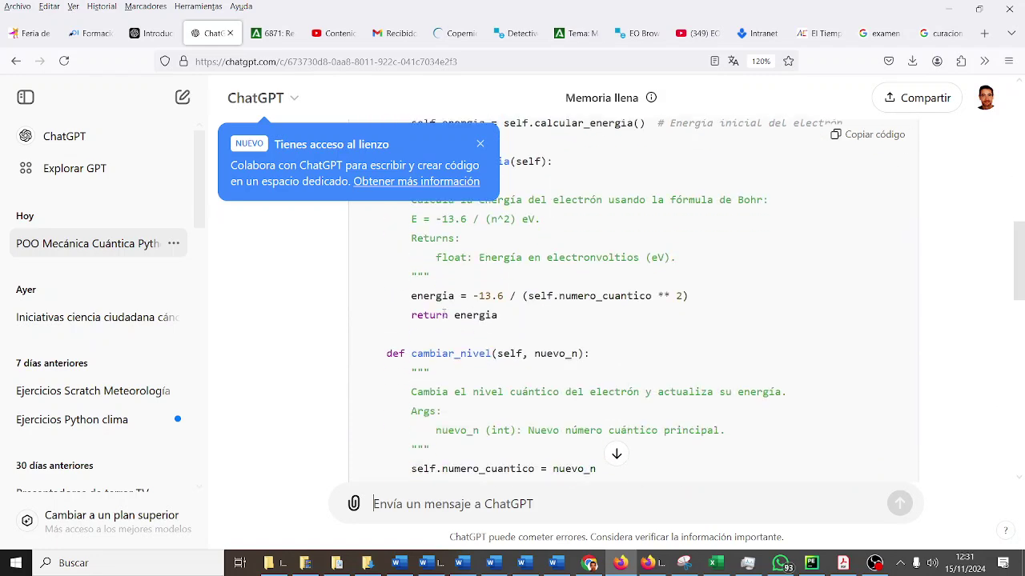
pyautogui.scroll(-2, 550, 298)
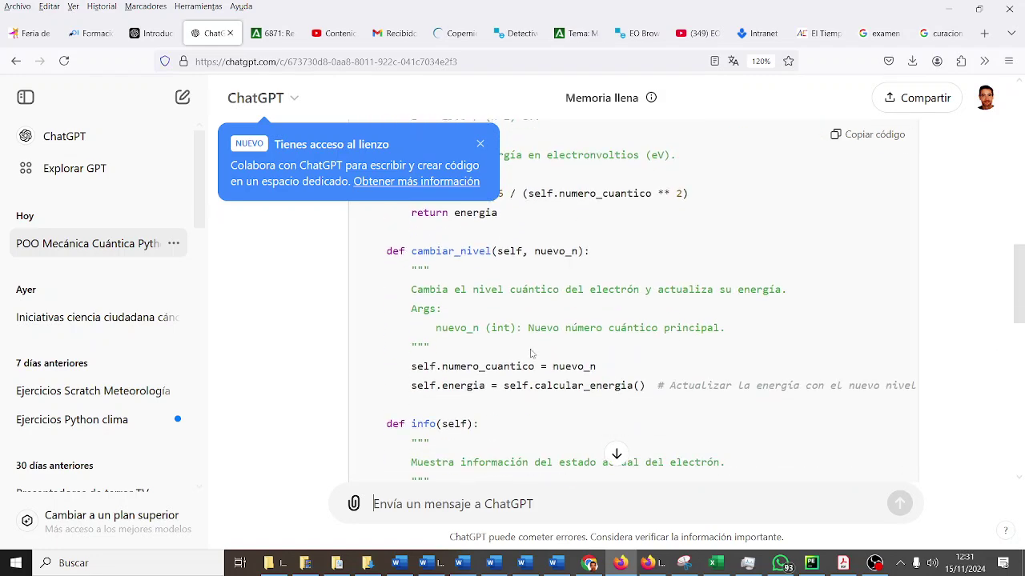
pyautogui.scroll(-2, 529, 363)
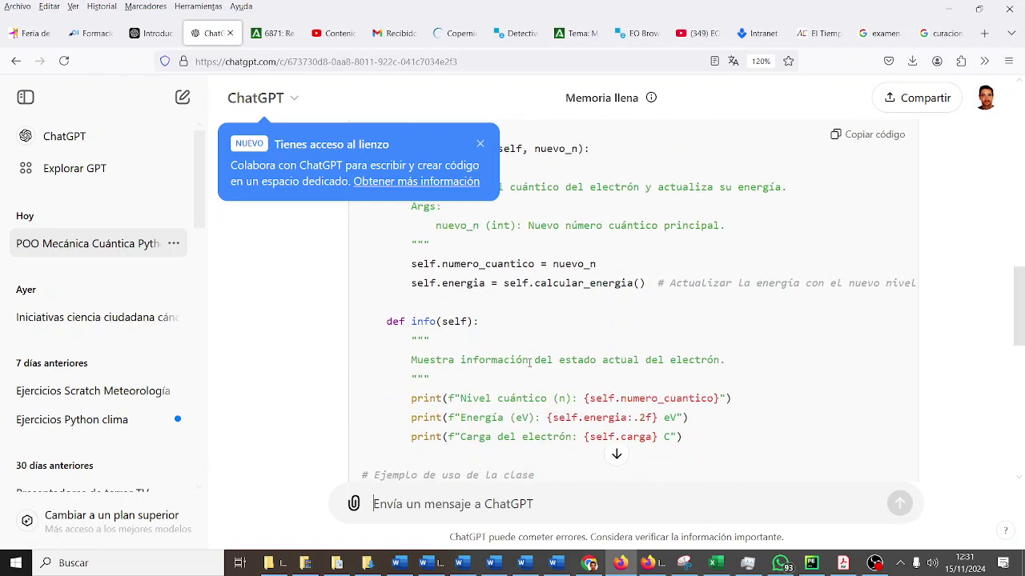
pyautogui.scroll(-2, 529, 363)
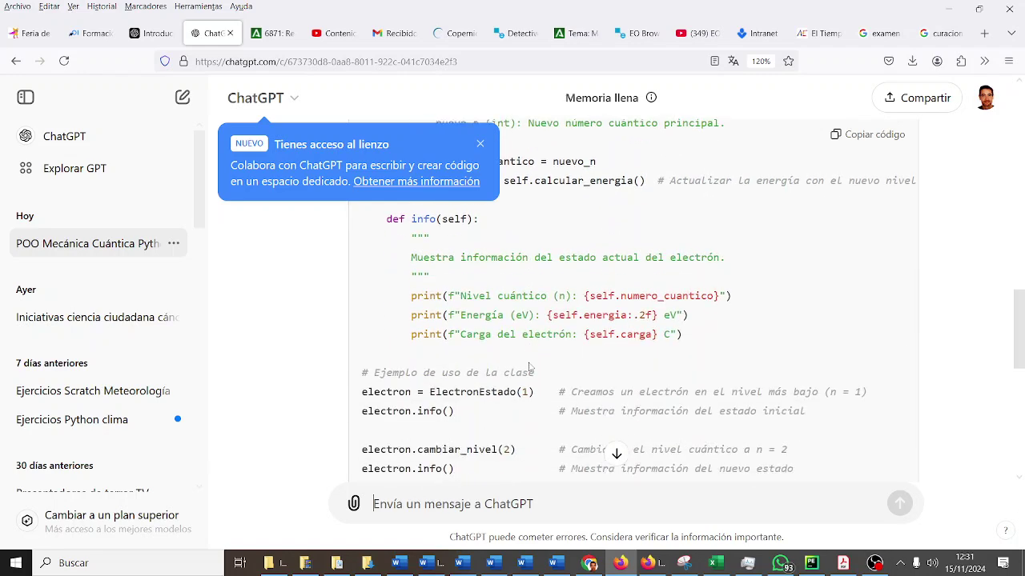
pyautogui.scroll(2, 529, 365)
pyautogui.scroll(-4, 529, 361)
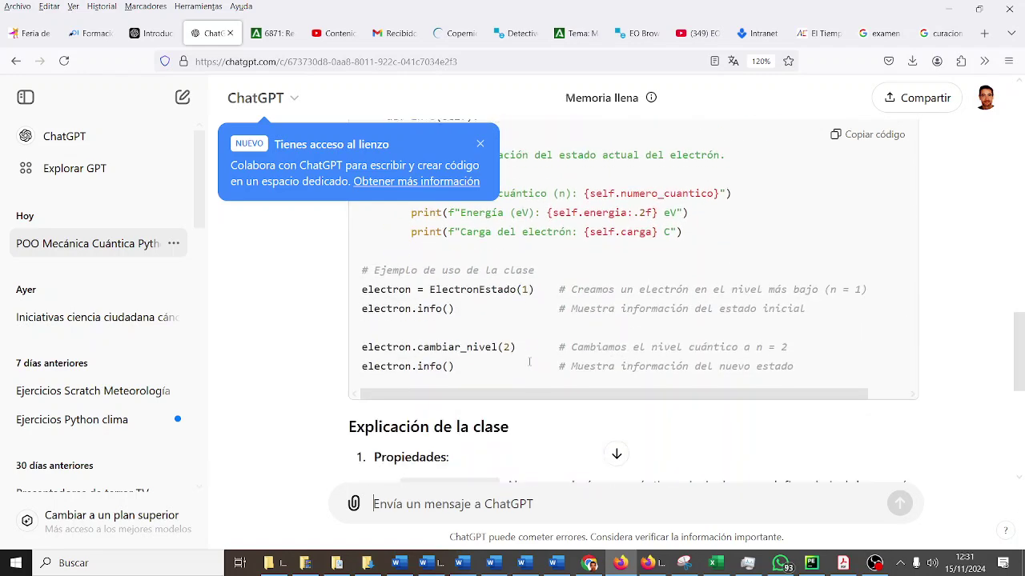
pyautogui.scroll(-3, 472, 305)
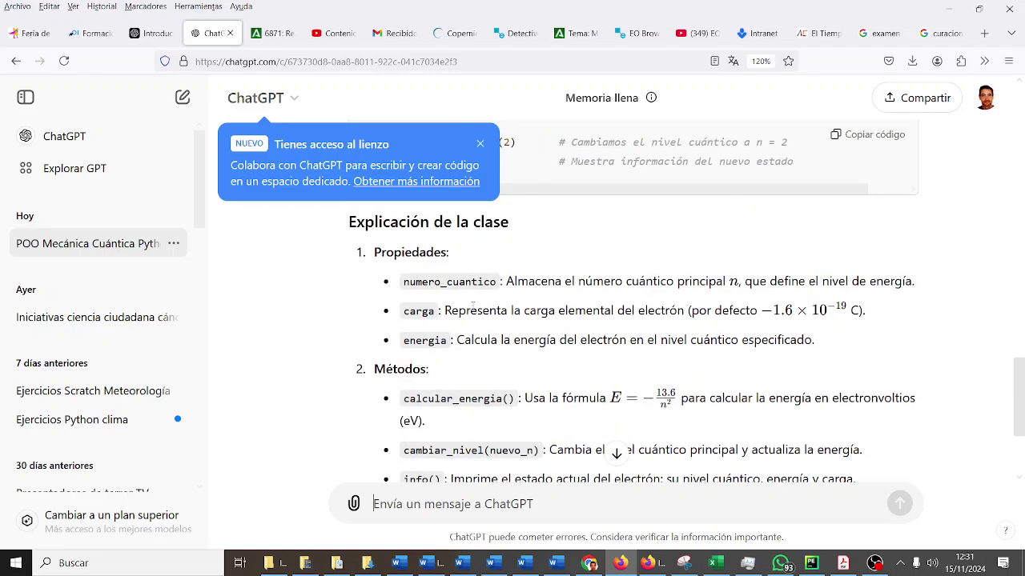
pyautogui.scroll(-2, 476, 300)
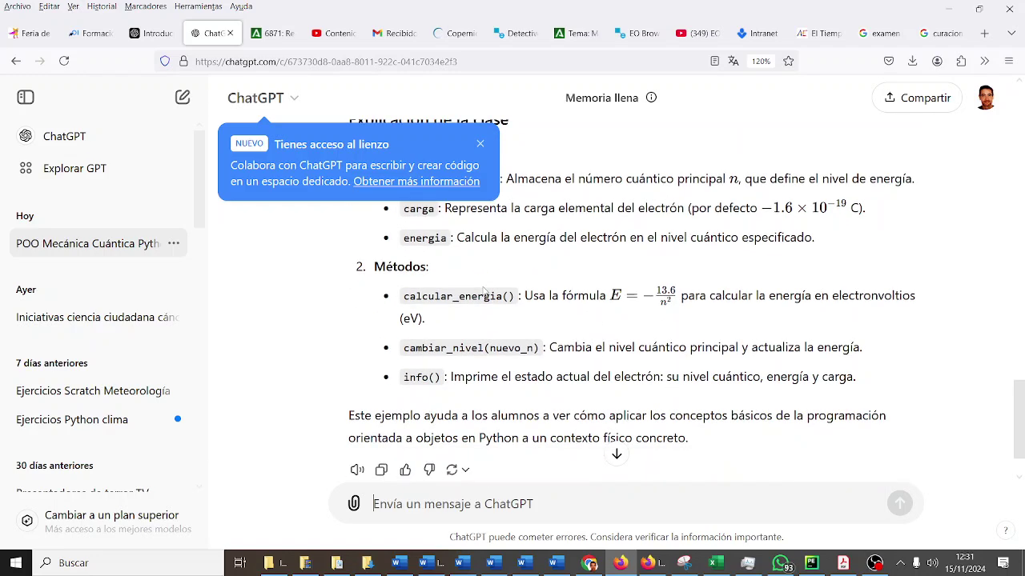
pyautogui.scroll(1, 483, 286)
pyautogui.scroll(-2, 483, 288)
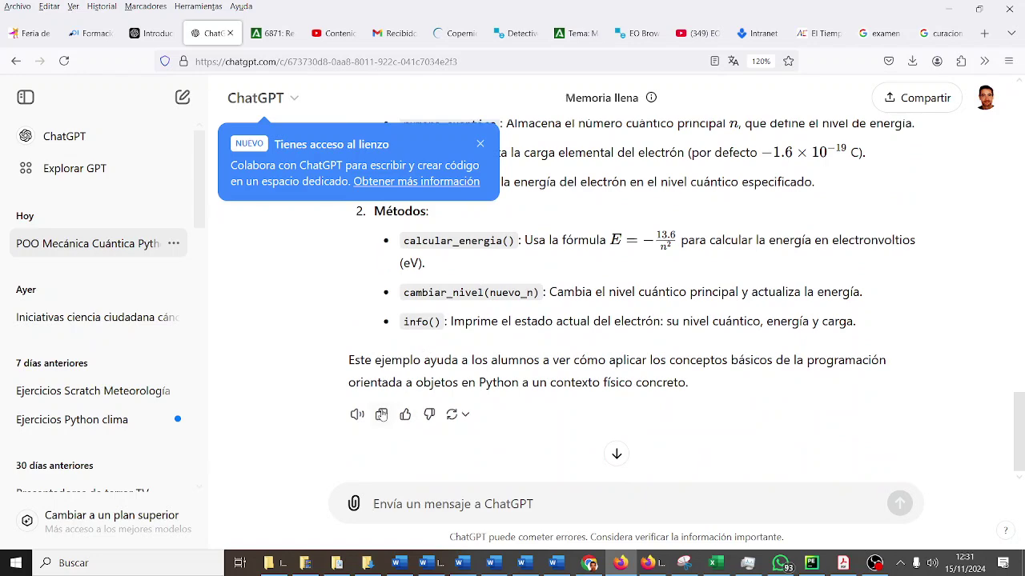
pyautogui.scroll(2, 503, 318)
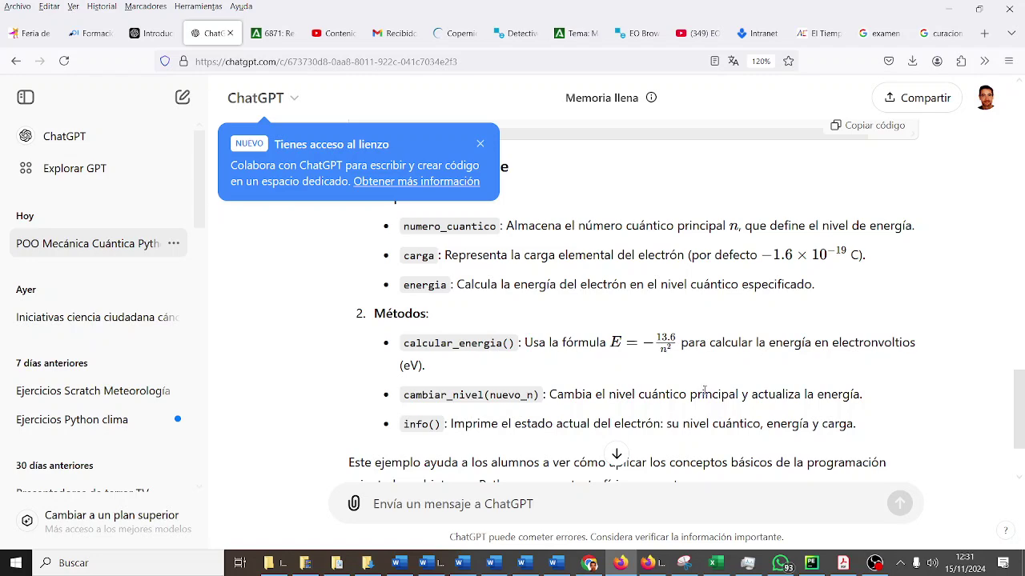
# Step: Paste ChatGPT's ElectronEstado answer into the Word document below the prompt, then switch to Gemini
pyautogui.scroll(-2, 705, 391)
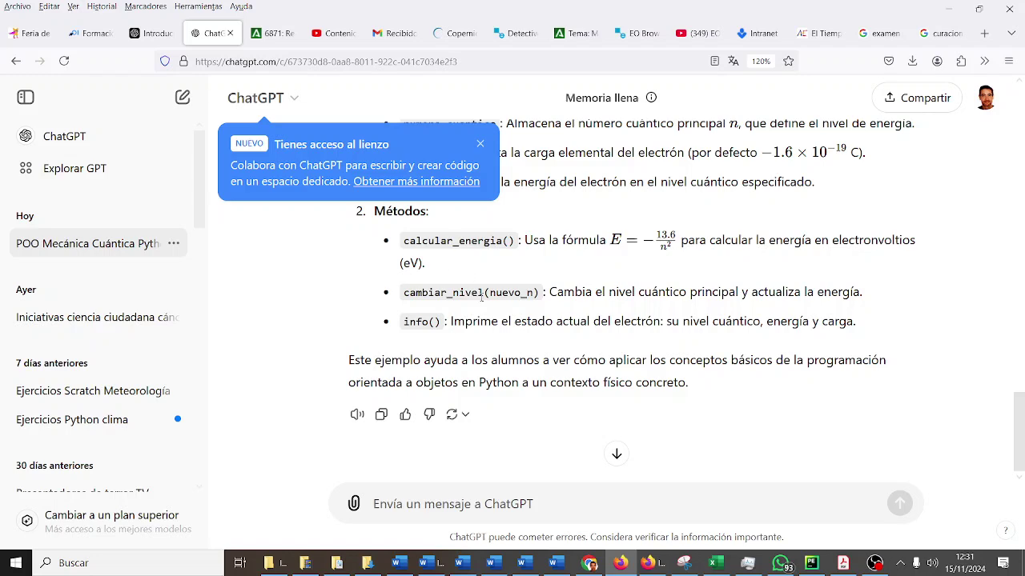
pyautogui.click(556, 563)
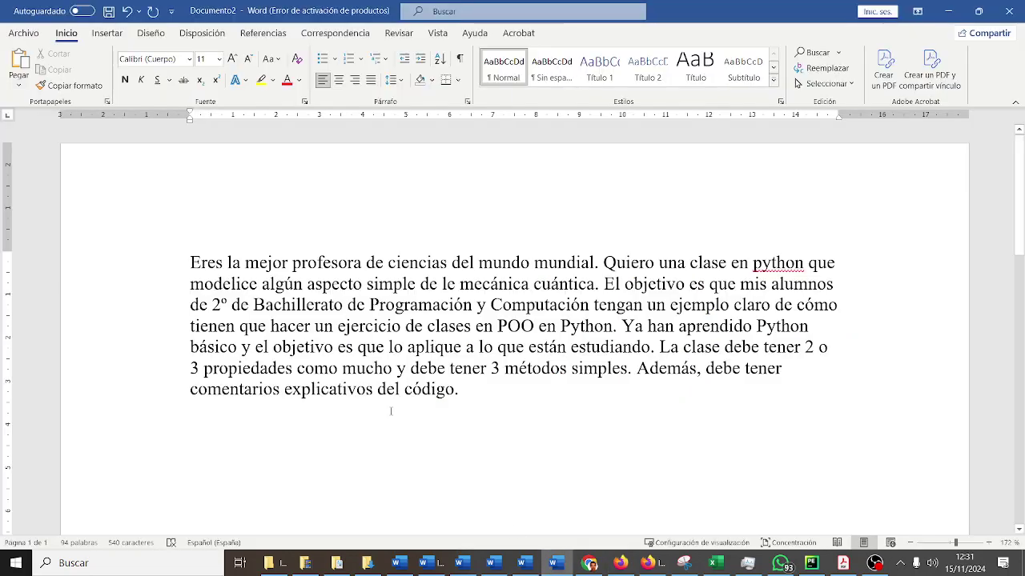
pyautogui.hotkey('ctrl', 'v')
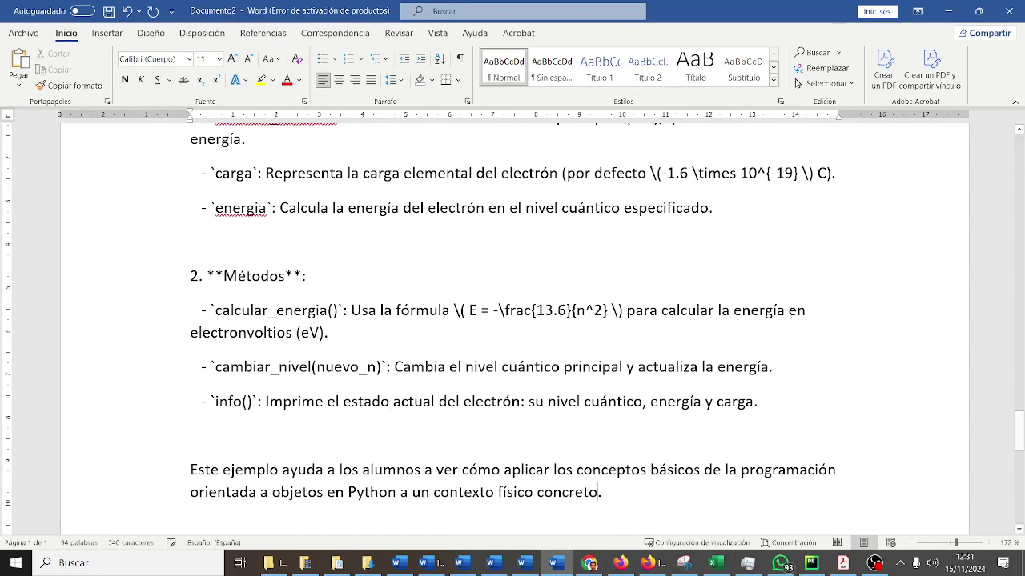
pyautogui.click(633, 565)
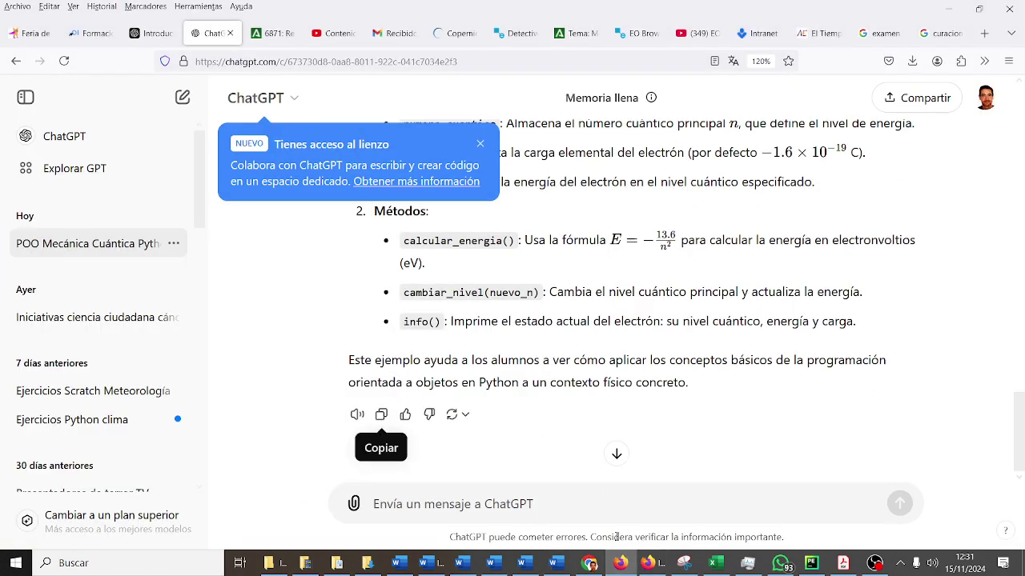
pyautogui.click(592, 565)
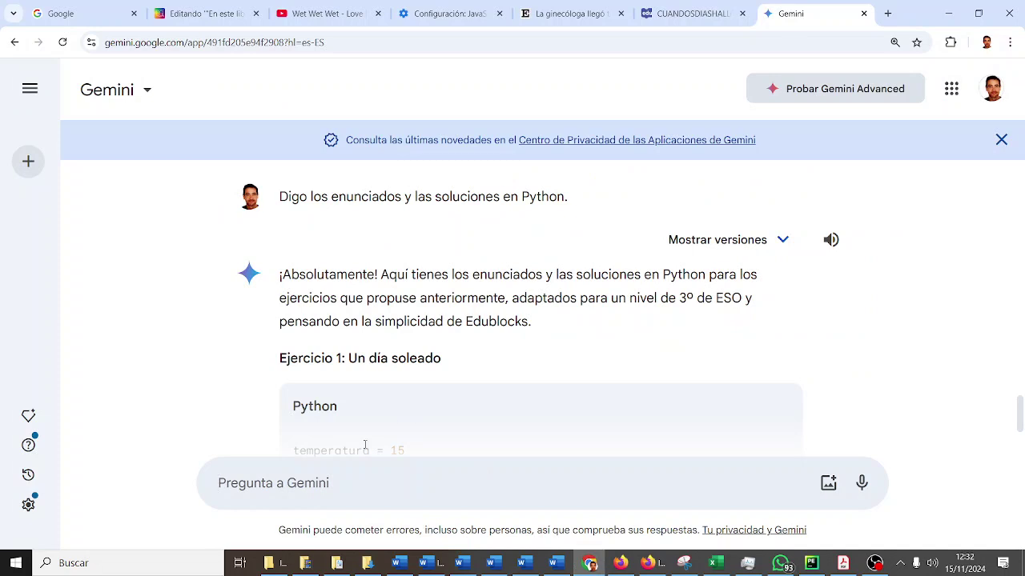
# Step: Paste ChatGPT's hydrogen-electron class answer into Gemini and send it, then return to Word
pyautogui.scroll(-1, 357, 384)
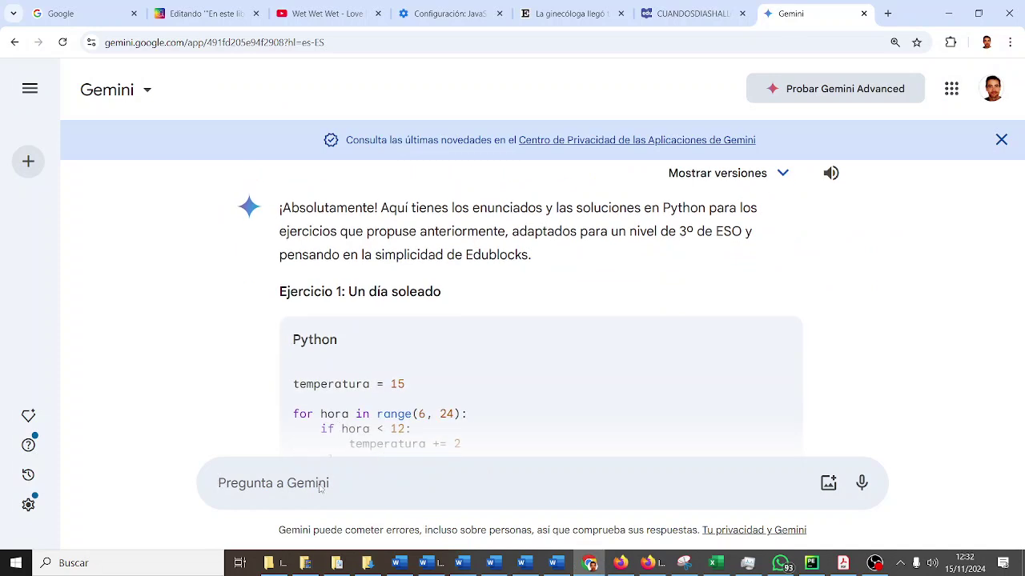
pyautogui.hotkey('ctrl', 'v')
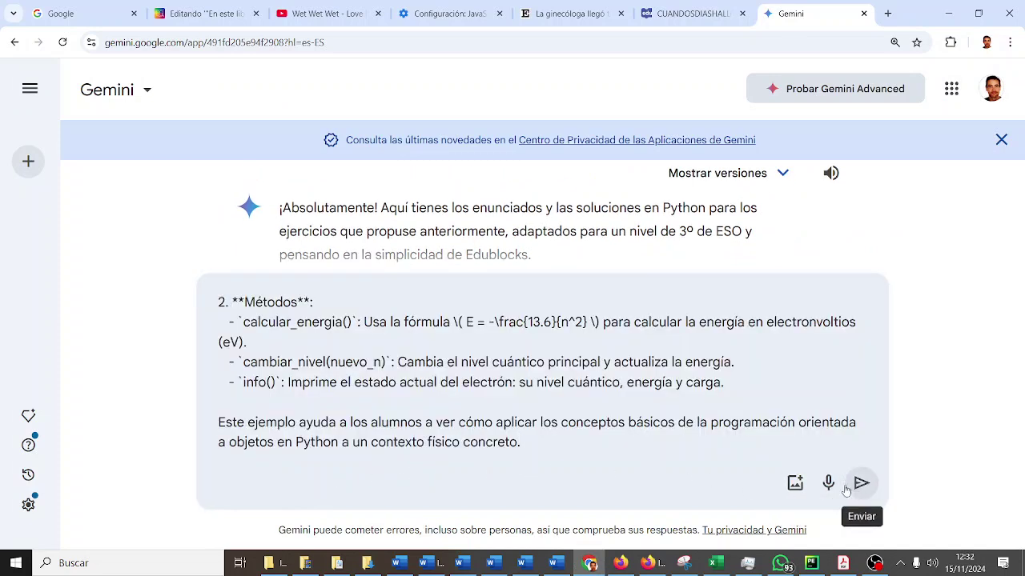
pyautogui.click(861, 483)
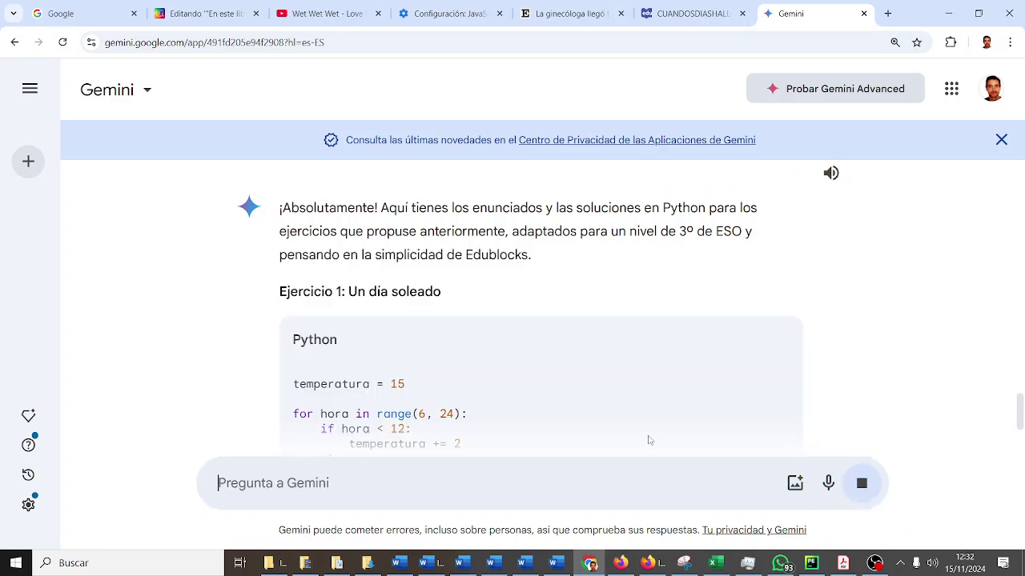
pyautogui.hotkey('ctrl', 'v')
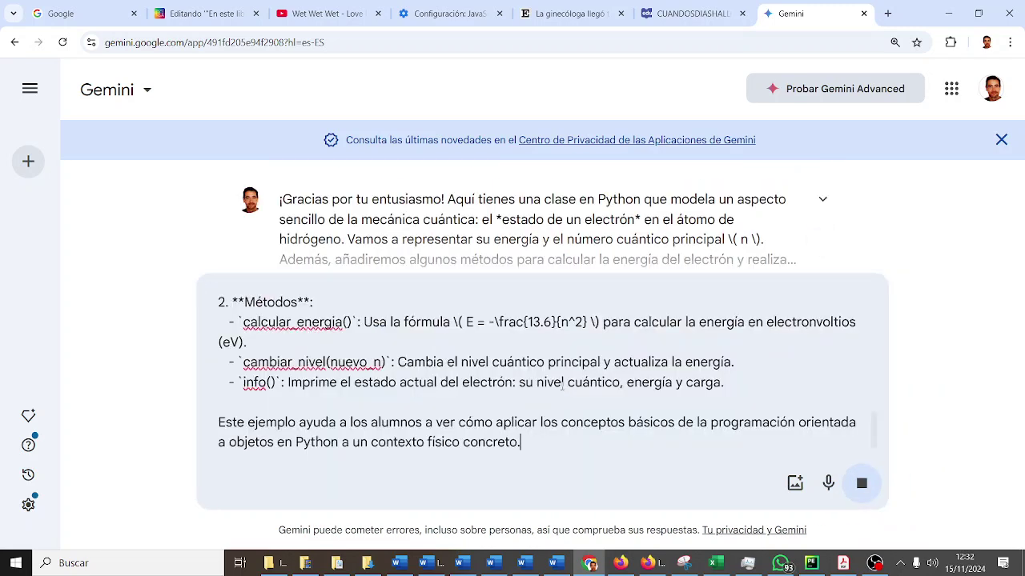
pyautogui.click(555, 563)
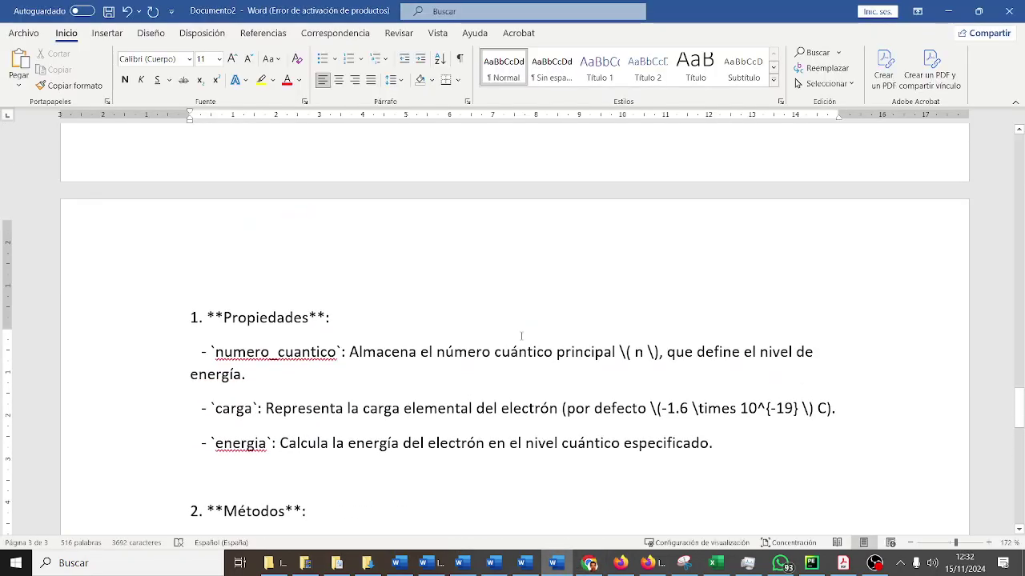
# Step: Select the original quantum-mechanics prompt paragraph at the top of the Word document, then return to Gemini
pyautogui.scroll(10, 521, 335)
pyautogui.scroll(10, 521, 335)
pyautogui.scroll(10, 521, 335)
pyautogui.scroll(10, 521, 336)
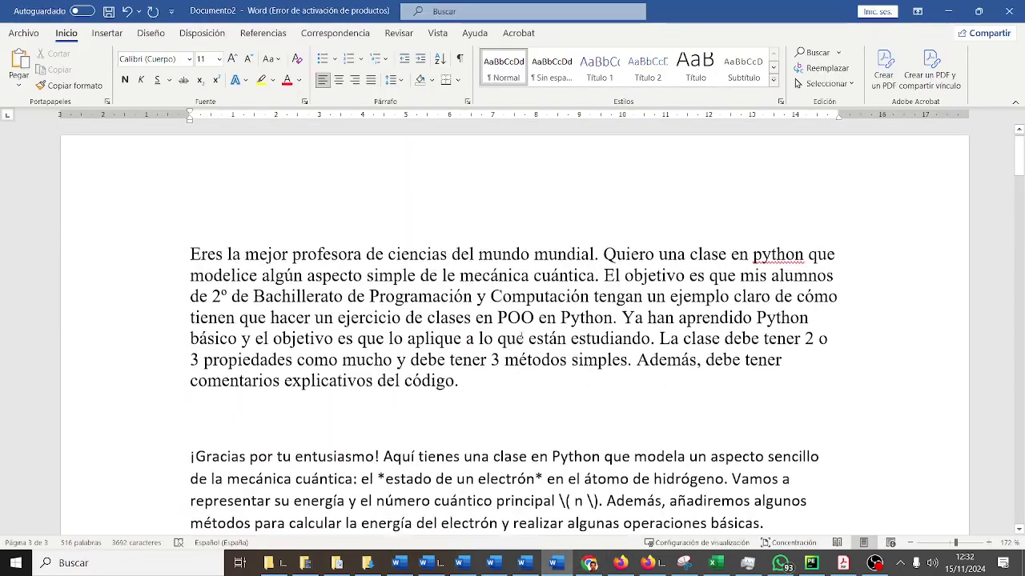
pyautogui.scroll(-3, 521, 336)
pyautogui.scroll(3, 521, 336)
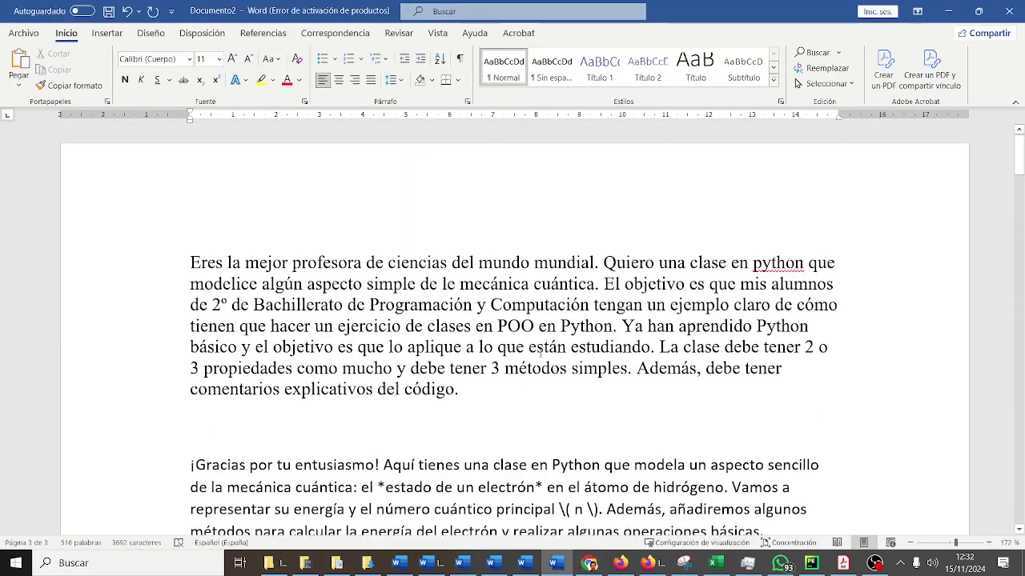
pyautogui.doubleClick(88, 296)
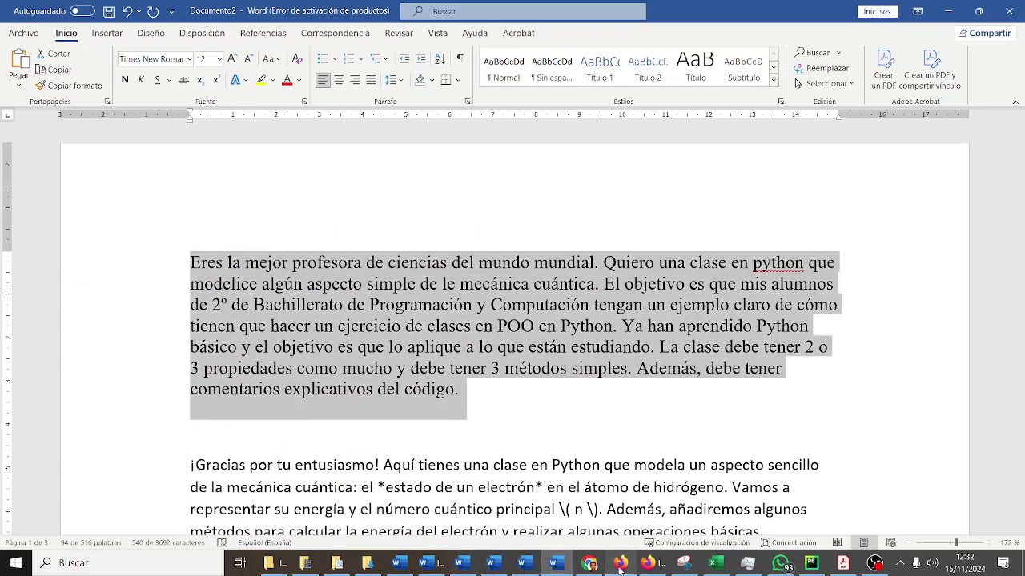
pyautogui.click(555, 565)
# Step: In Gemini, replace the pasted ChatGPT answer with the original quantum-mechanics class prompt and send it
pyautogui.hotkey('alt', 'Tab')
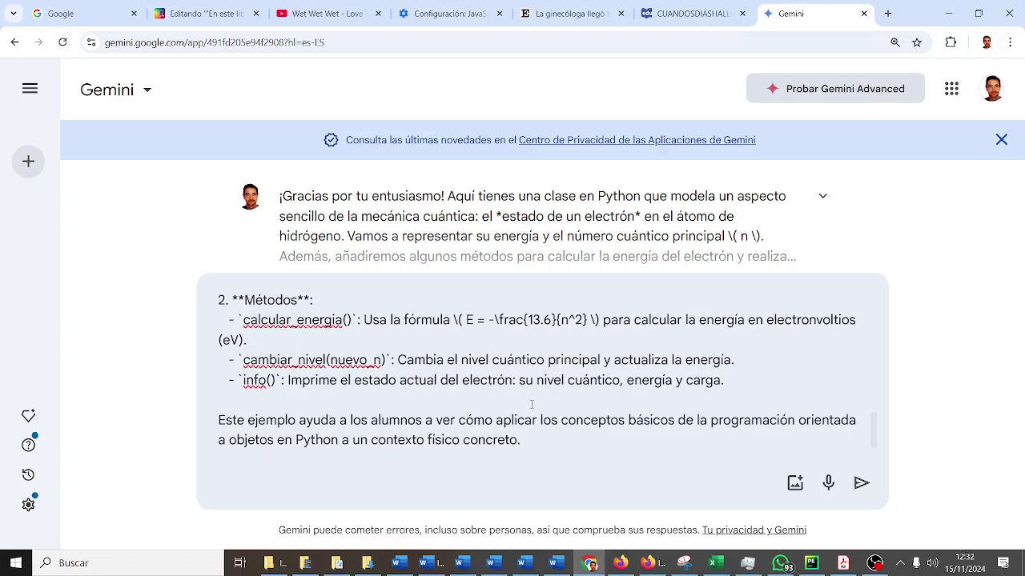
pyautogui.scroll(-15, 432, 344)
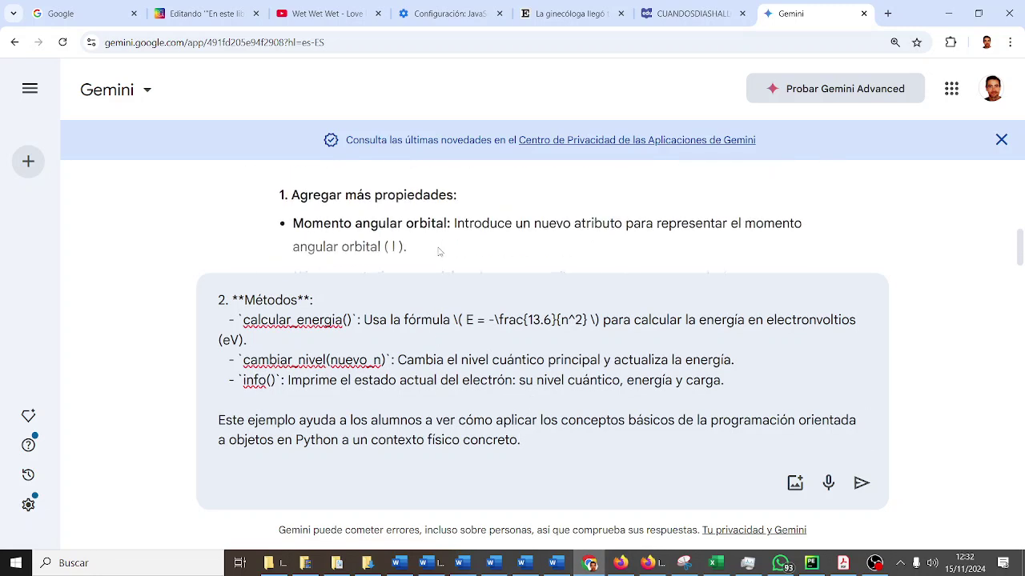
pyautogui.scroll(5, 422, 335)
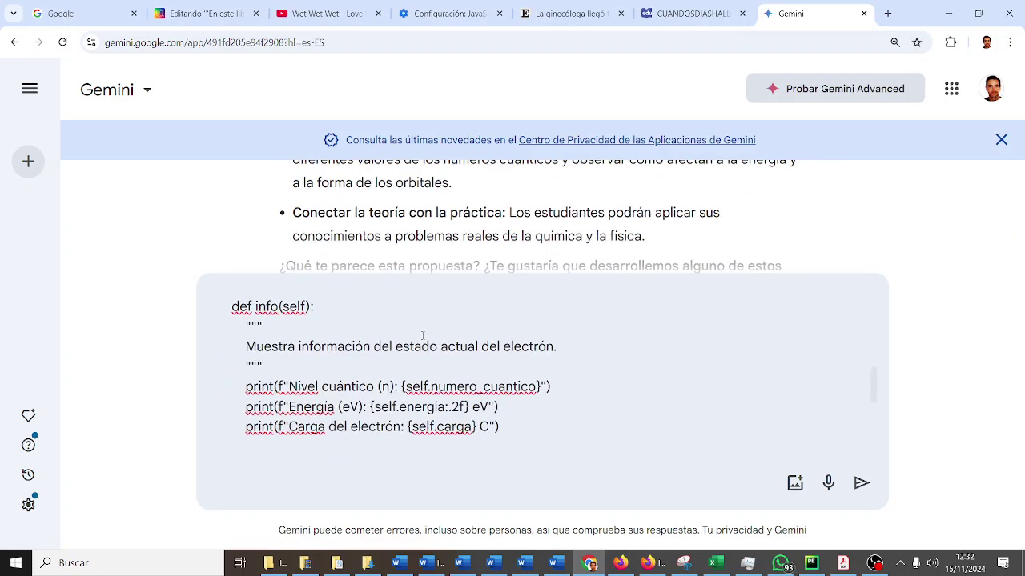
pyautogui.scroll(3, 423, 333)
pyautogui.scroll(-10, 423, 331)
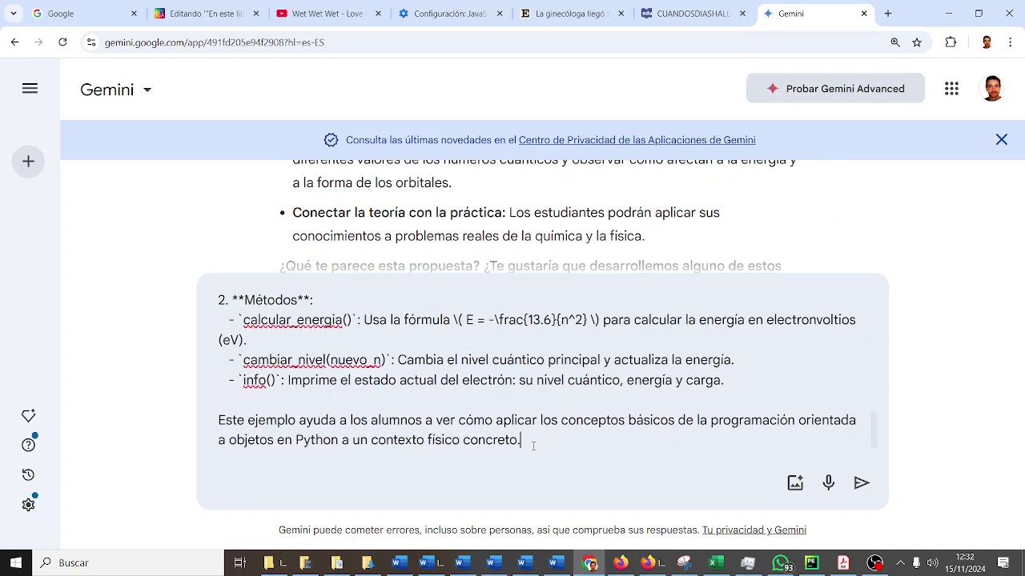
pyautogui.moveTo(533, 446); pyautogui.dragTo(2, 70)
pyautogui.write('q')
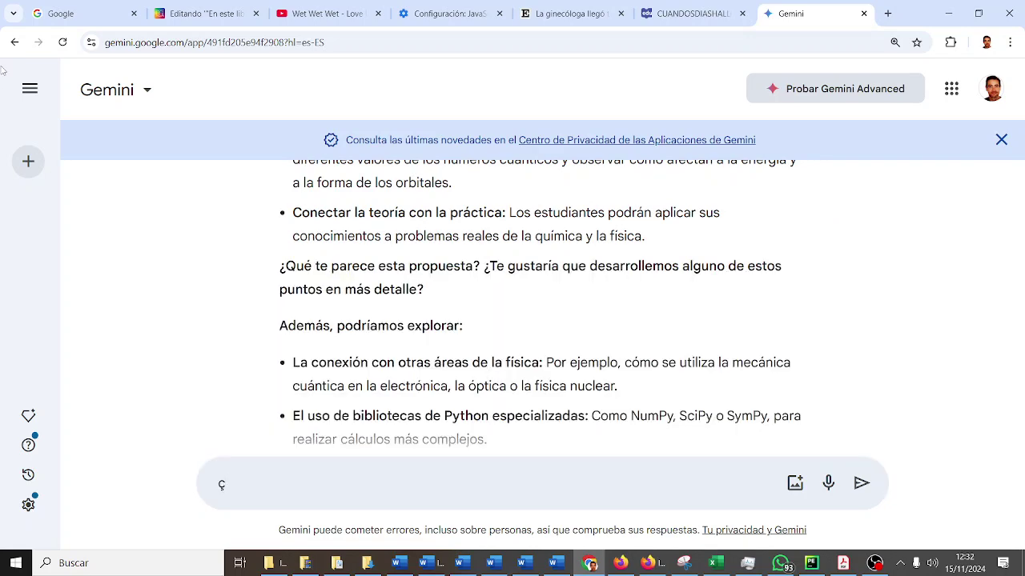
pyautogui.press('BackSpace')
pyautogui.write('Eres la mejor profesora de ciencias del mundo mundial. Quiero una clase en python que modelice algún aspecto simple de le mecánica cuántica. El objetivo es que mis alumnos de 2º de Bachillerato de Programación y Computación tengan un ejemplo claro de cómo tienen que hacer un ejercicio de clases en POO en Python. Ya han aprendido Python básico y el objetivo es que lo aplique a lo que están estudiando. La clase debe tener 2 o 3 propiedades como mucho y debe tener 3 métodos simples. Además, debe tener comentarios explicativos del código.')
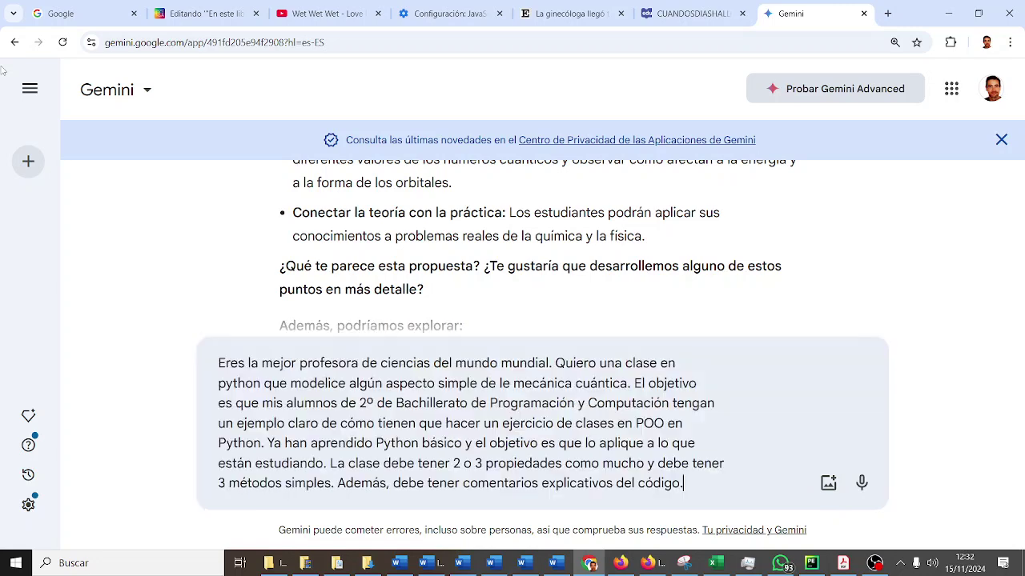
pyautogui.click(860, 483)
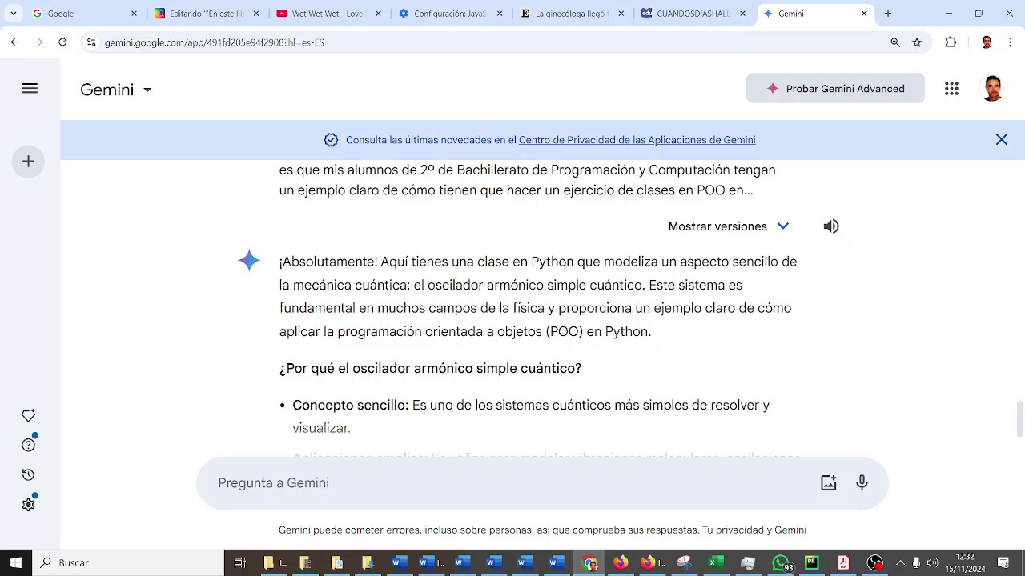
pyautogui.scroll(-2, 687, 266)
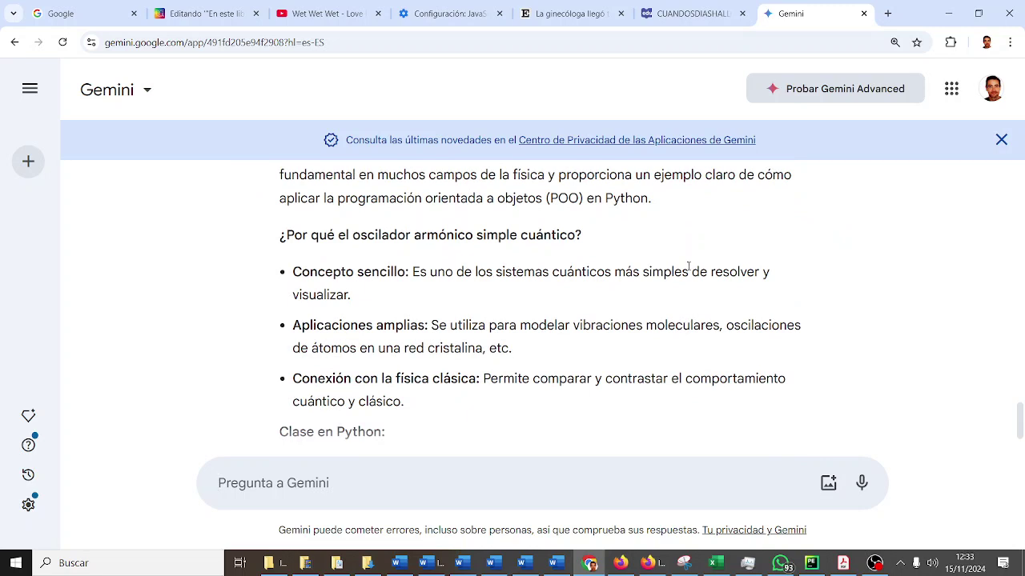
pyautogui.scroll(-1, 687, 265)
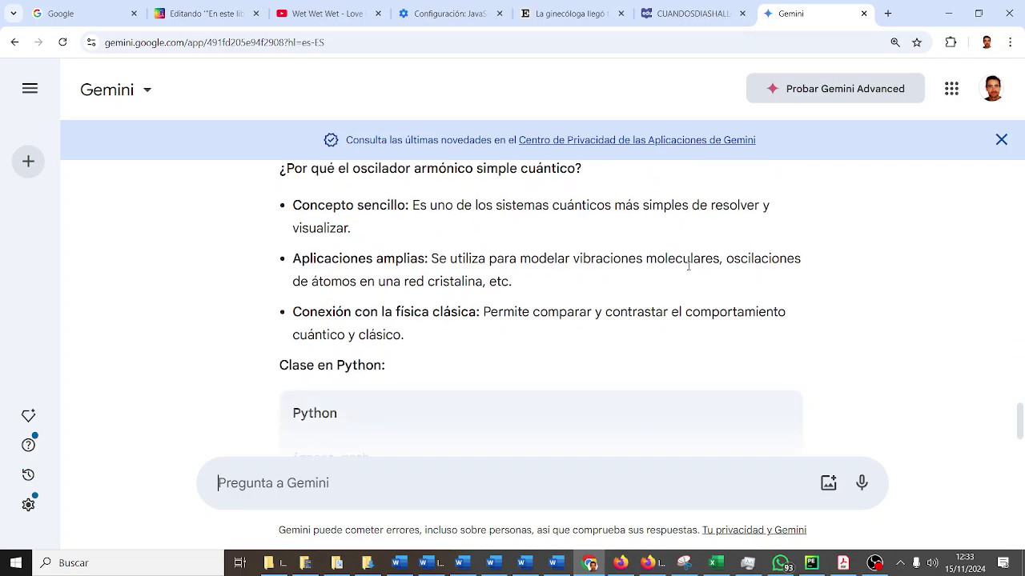
pyautogui.scroll(-1, 687, 266)
pyautogui.scroll(-1, 687, 266)
pyautogui.scroll(-1, 688, 269)
pyautogui.scroll(-1, 689, 270)
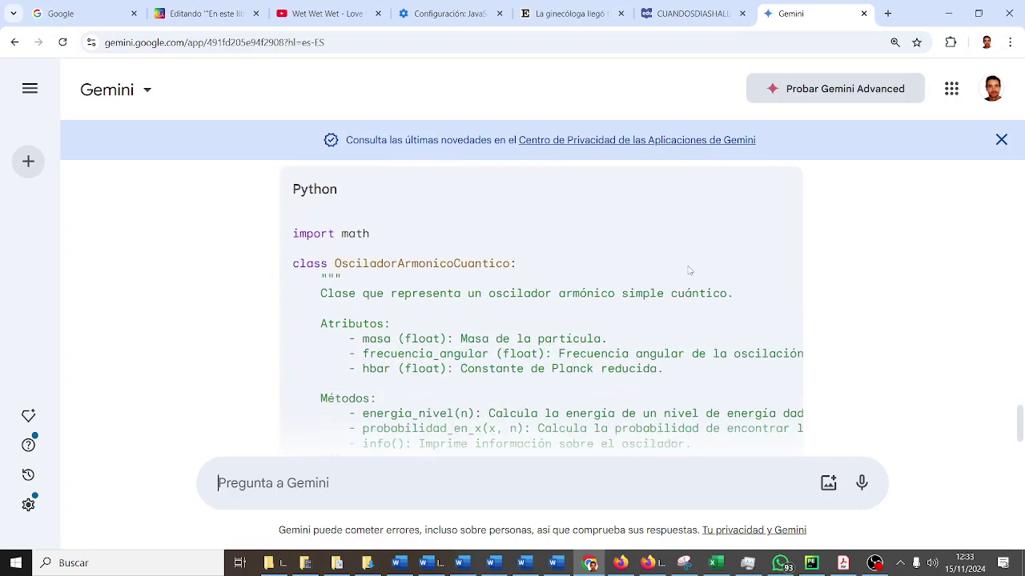
pyautogui.scroll(-1, 689, 270)
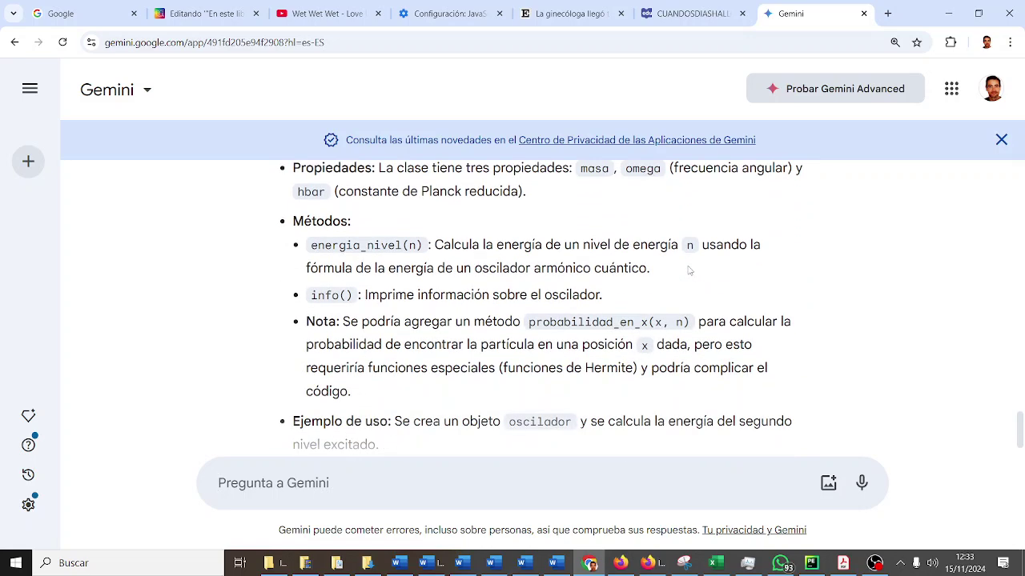
# Step: Ask Gemini for 'Algo más simple sobre mecánica cuántica', e.g. Heisenberg's uncertainty principle
pyautogui.write('N')
pyautogui.write('o. Algo m')
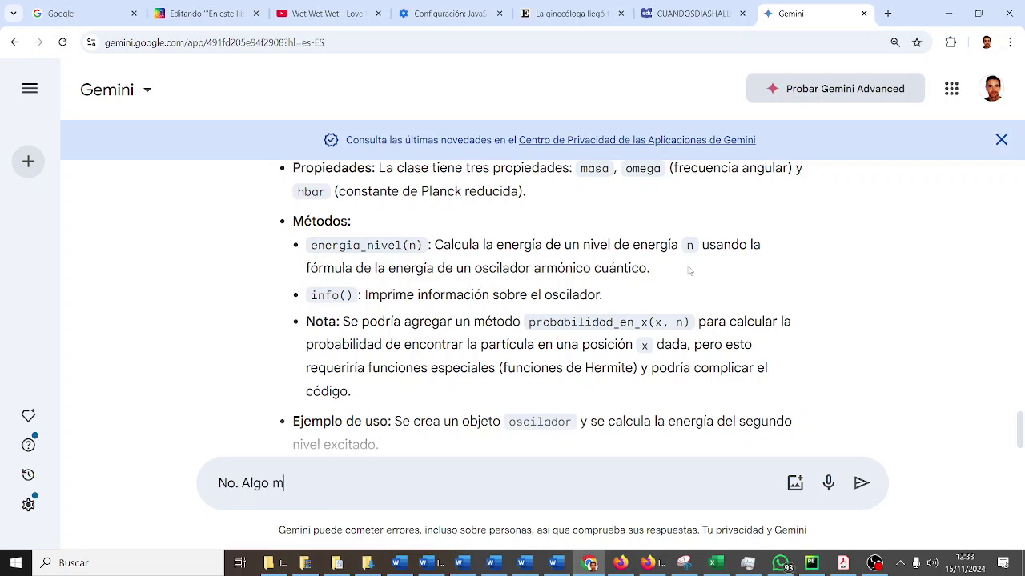
pyautogui.write('ás ci')
pyautogui.write('simp')
pyautogui.press('BackSpace')
pyautogui.press('BackSpace')
pyautogui.press('BackSpace')
pyautogui.write('sobre mec')
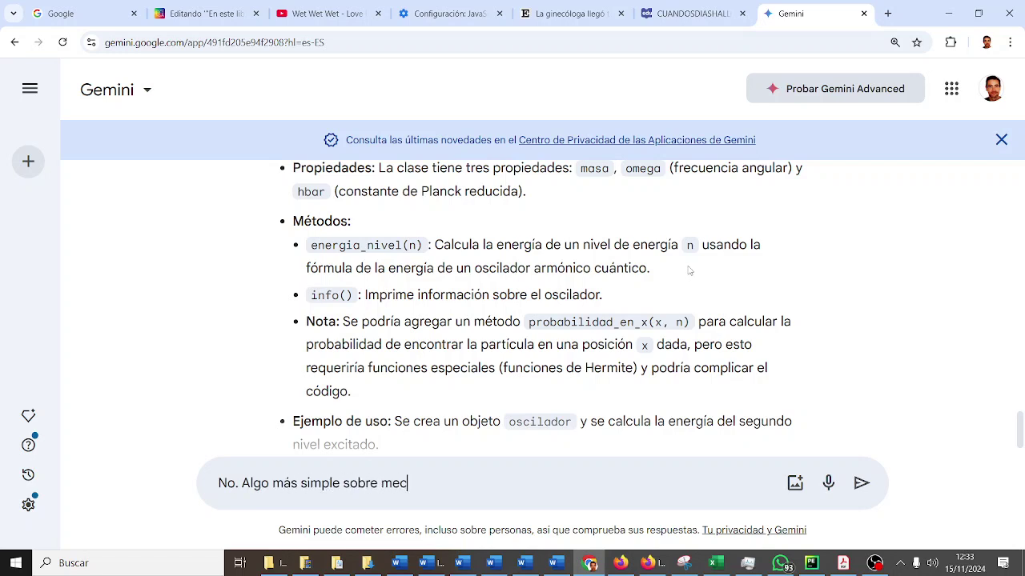
pyautogui.write('ánica cuántica. Po')
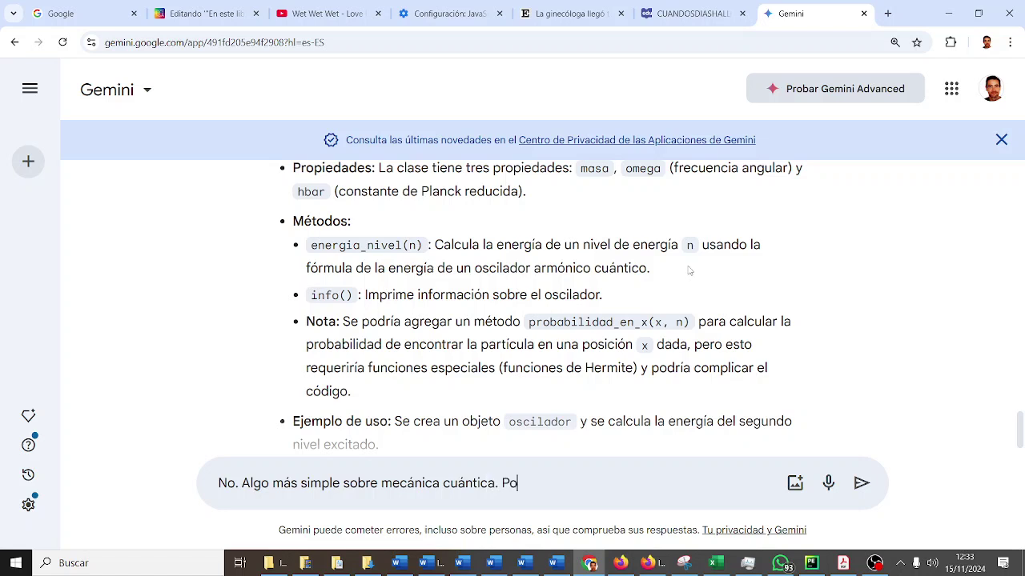
pyautogui.write('r ejemplo, el')
pyautogui.write(' principio de inceert')
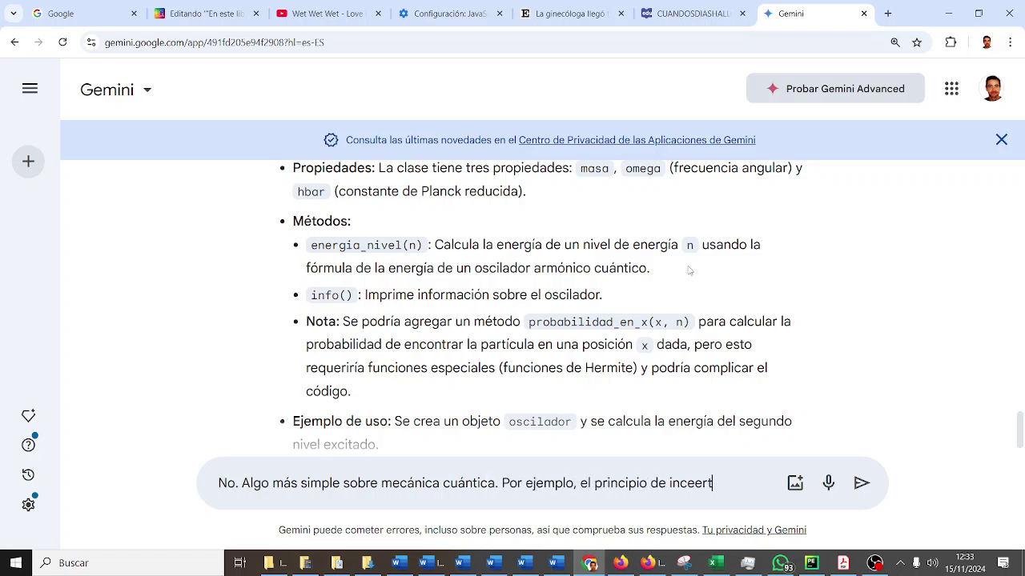
pyautogui.press('BackSpace')
pyautogui.press('BackSpace')
pyautogui.press('BackSpace')
pyautogui.write('rtidumbre')
pyautogui.write(' de Heisenber')
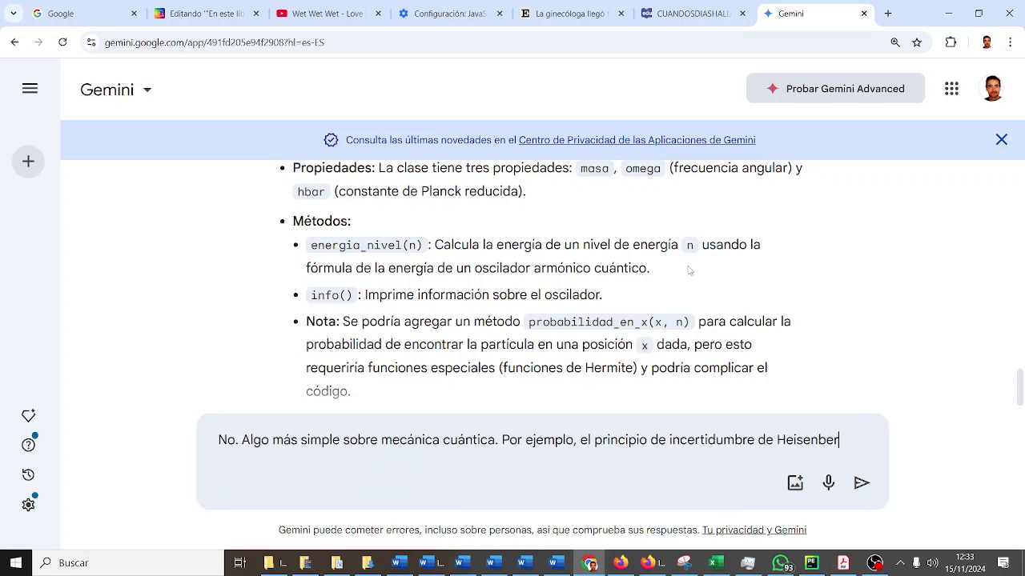
pyautogui.write('g.')
pyautogui.press('Return')
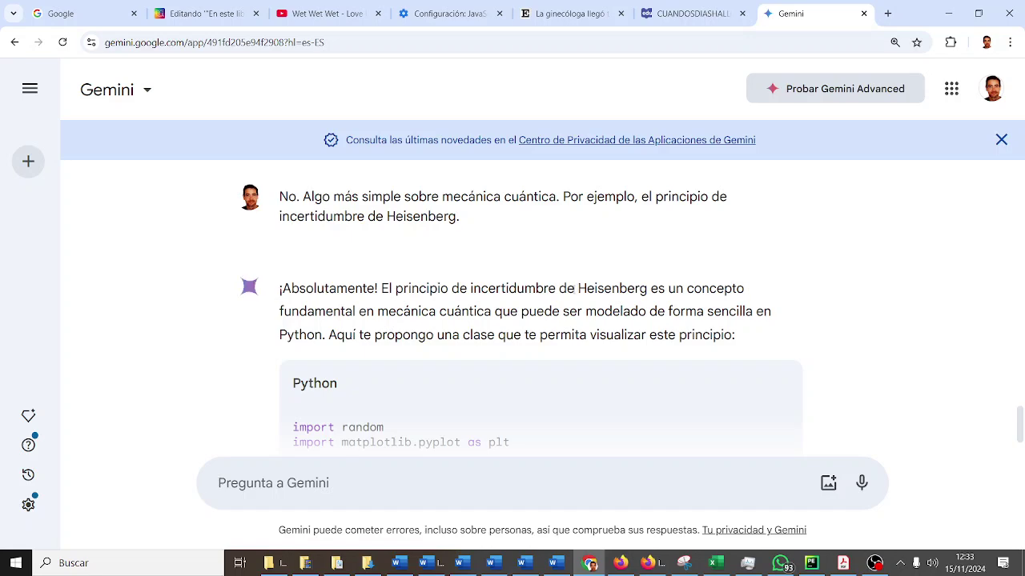
# Step: Reply that matplotlib is out: the students are 1º bachillerato Python beginners, 'No lo flipes.'
pyautogui.scroll(-1, 572, 294)
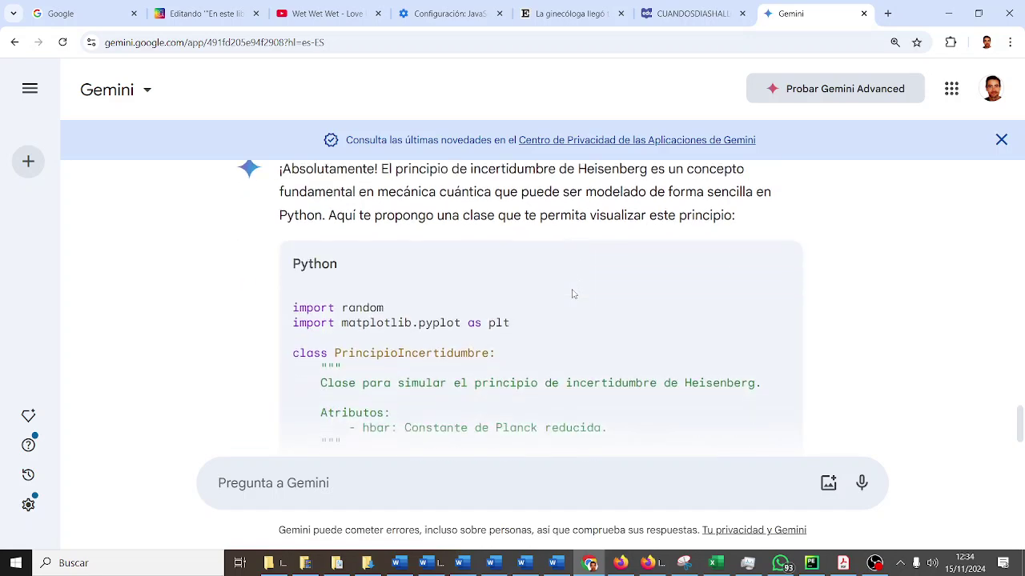
pyautogui.scroll(-1, 572, 294)
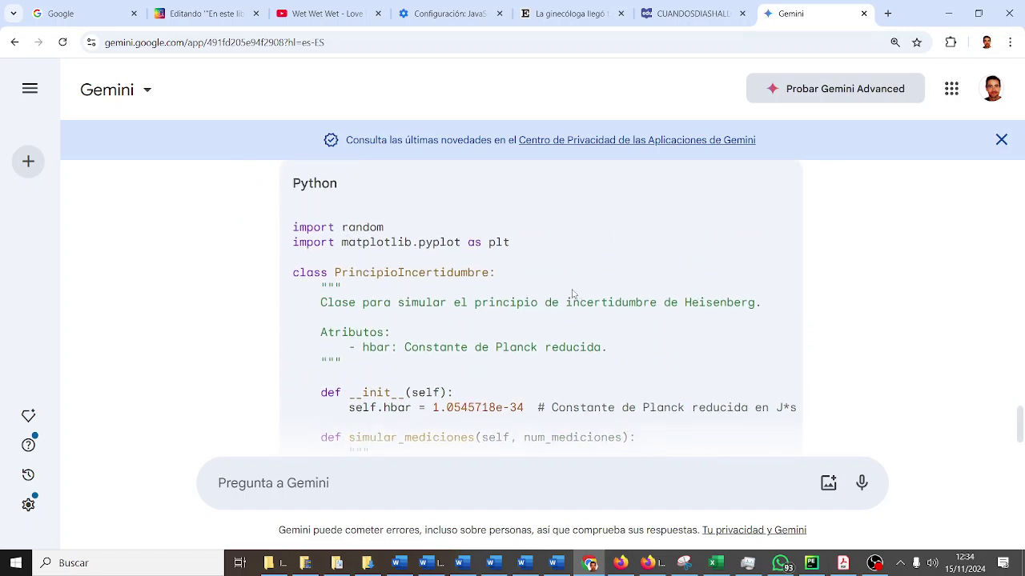
pyautogui.write('No.')
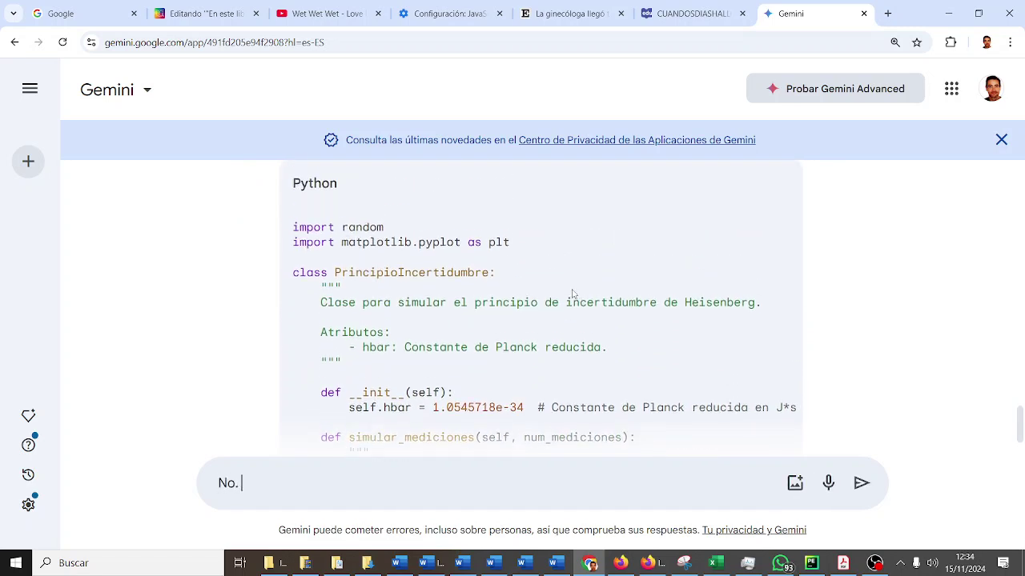
pyautogui.write(' Con ma')
pyautogui.write('tplo')
pyautogui.write('tlib no. Son a')
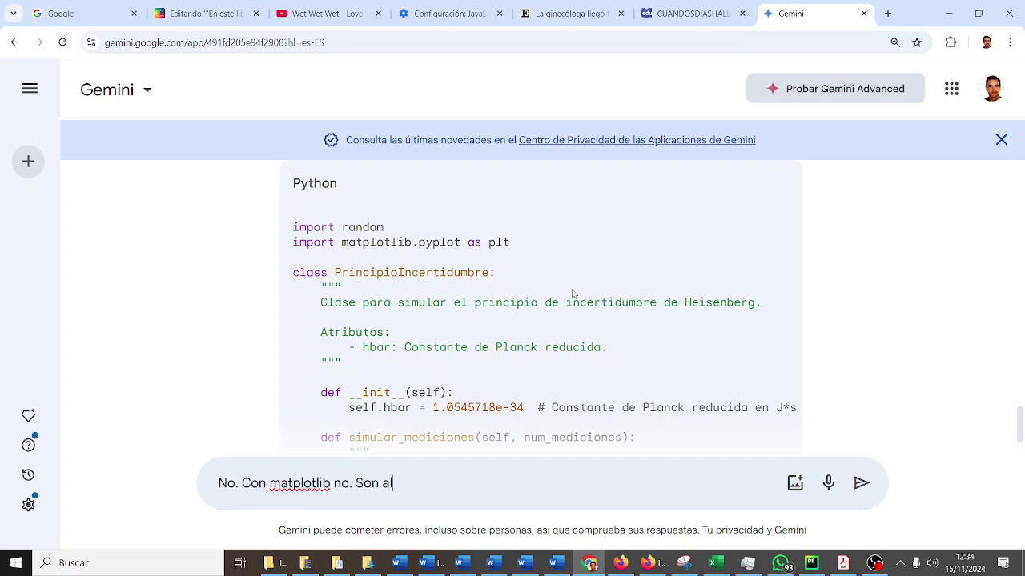
pyautogui.write('lumnos de 1')
pyautogui.write('º dew bach')
pyautogui.press('BackSpace')
pyautogui.press('BackSpace')
pyautogui.press('BackSpace')
pyautogui.press('BackSpace')
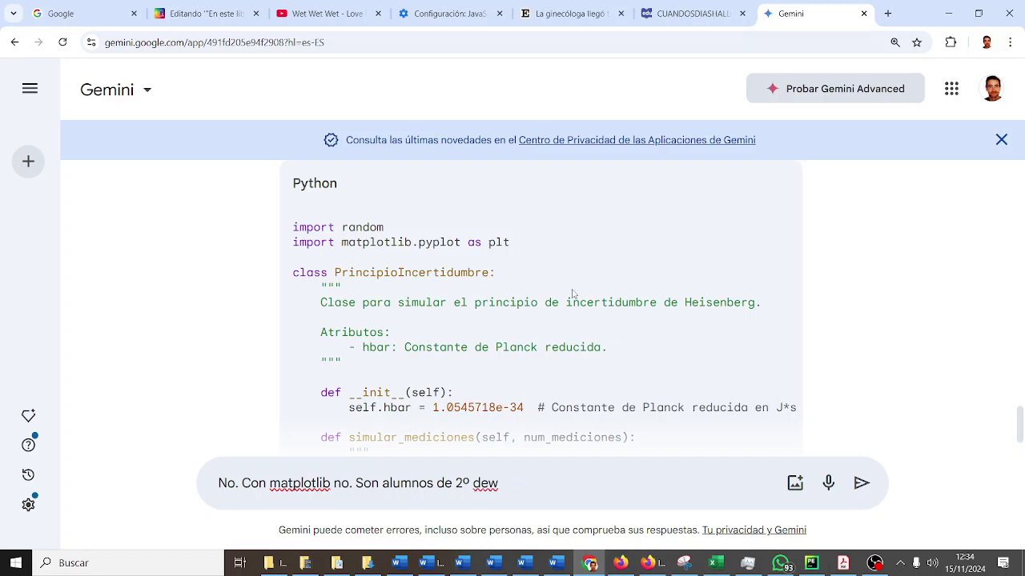
pyautogui.press('BackSpace')
pyautogui.write('bachillerato que aca')
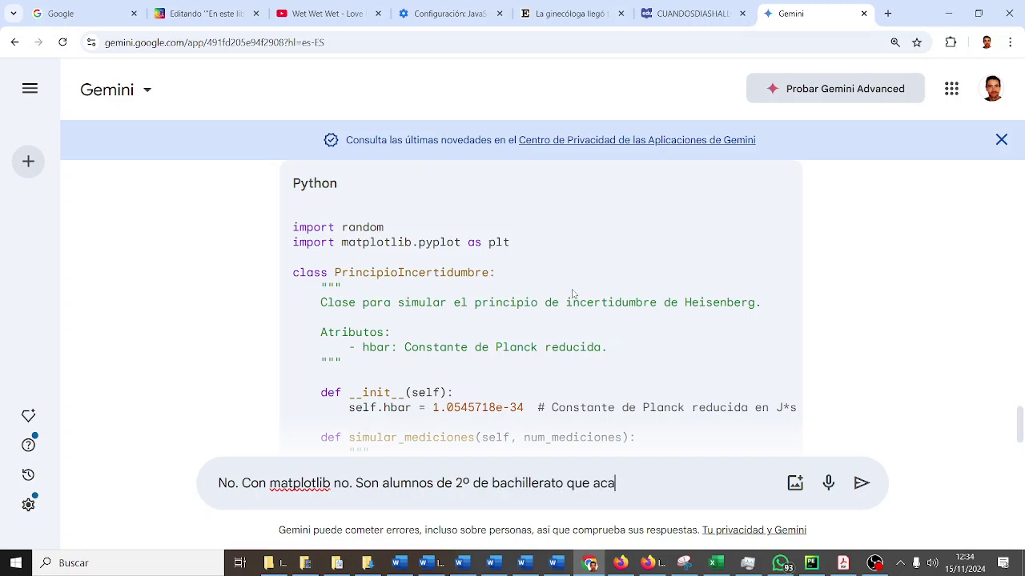
pyautogui.write('ban de')
pyautogui.press('BackSpace')
pyautogui.write('de comenzar ')
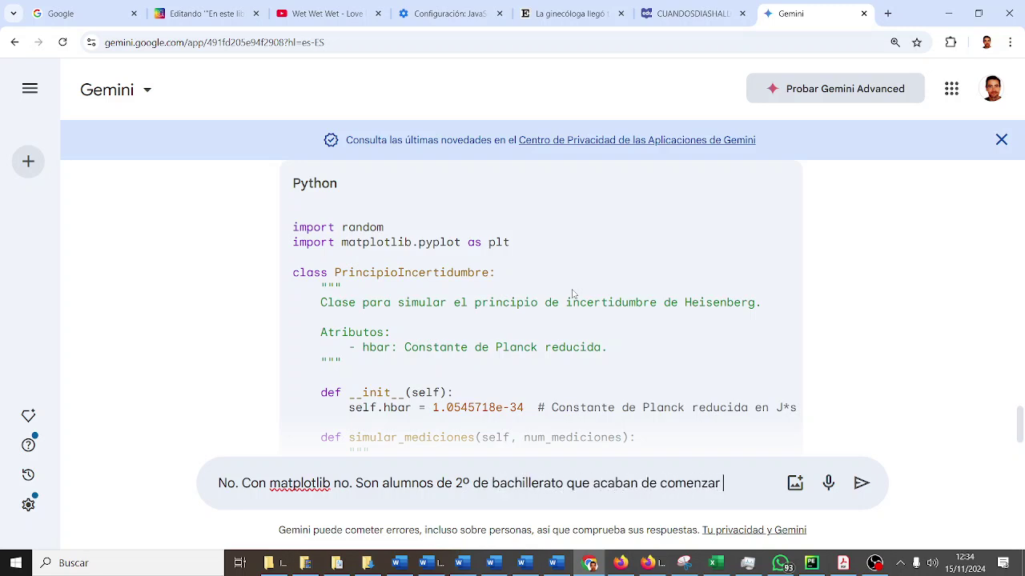
pyautogui.write('a usar Python. No')
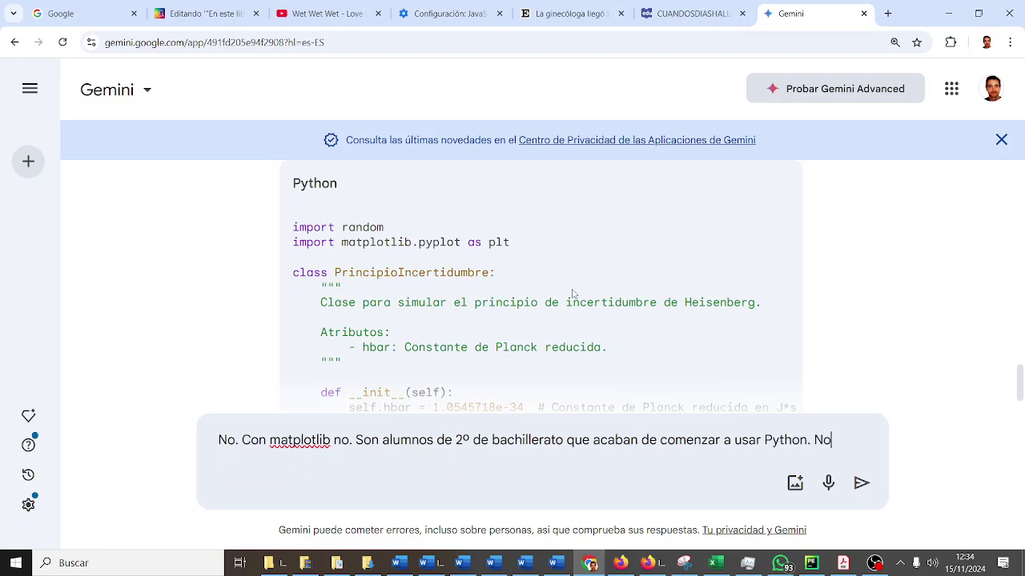
pyautogui.write(' lo flipes.')
pyautogui.press('Return')
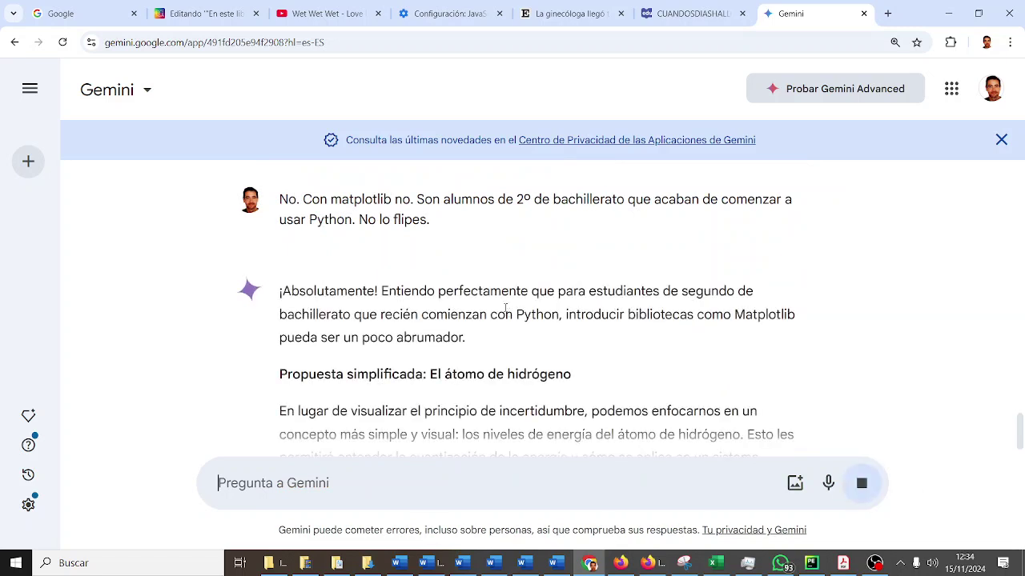
# Step: Scroll through the math-only AtomoHidrogeno class code and explanation down to the closing questions
pyautogui.scroll(-1, 505, 308)
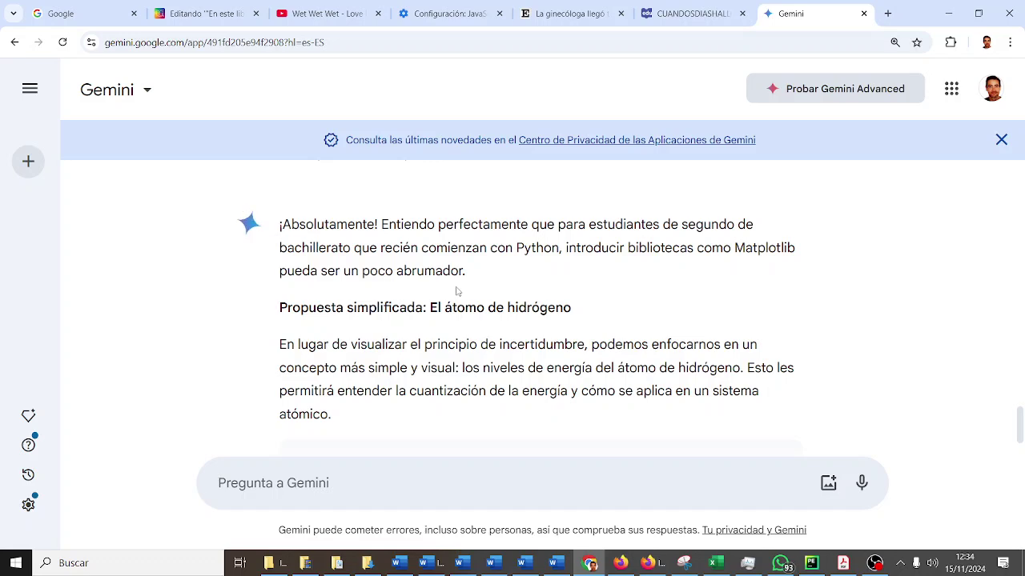
pyautogui.scroll(-2, 457, 291)
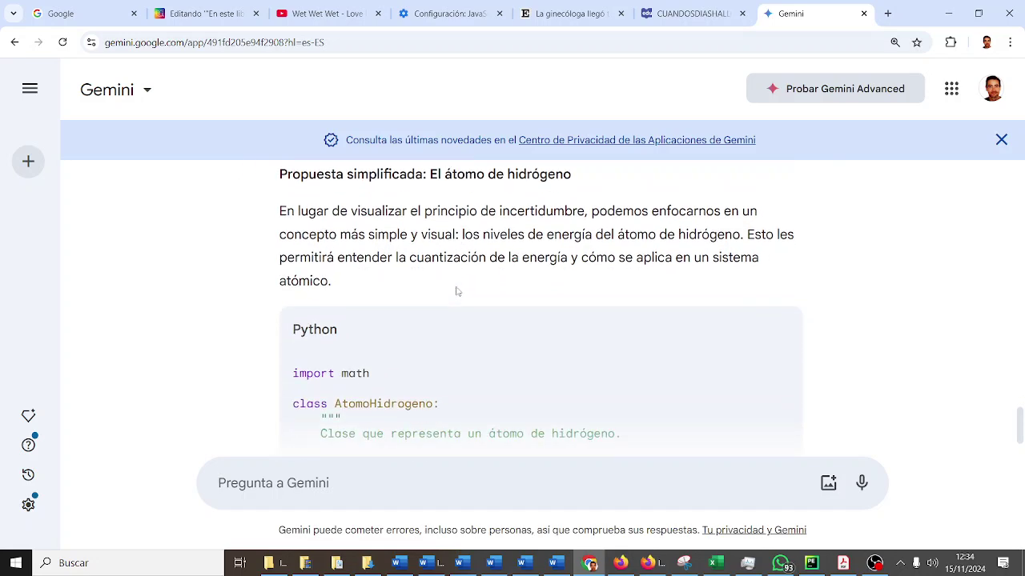
pyautogui.scroll(-1, 457, 291)
pyautogui.scroll(-1, 457, 292)
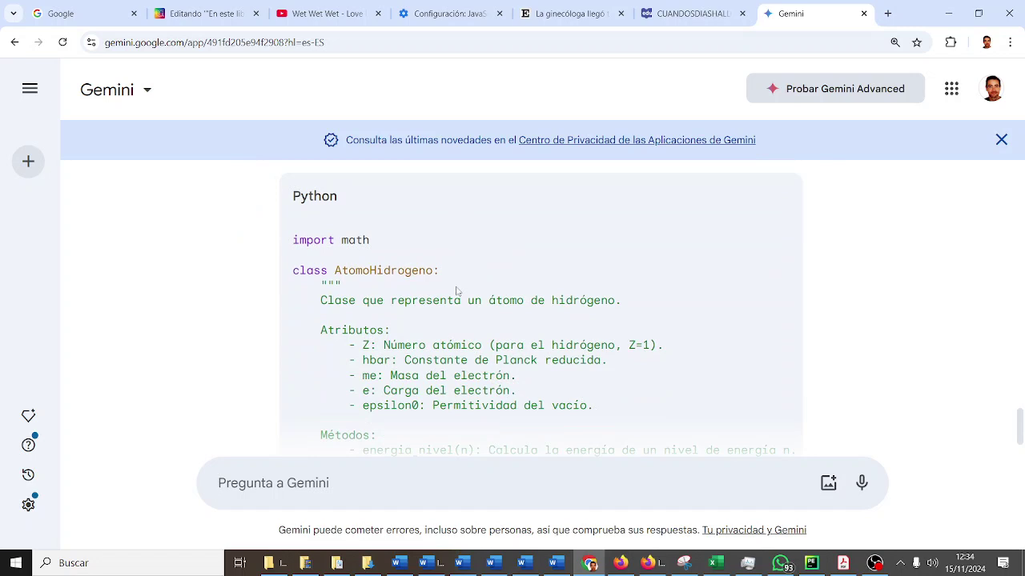
pyautogui.scroll(-2, 457, 291)
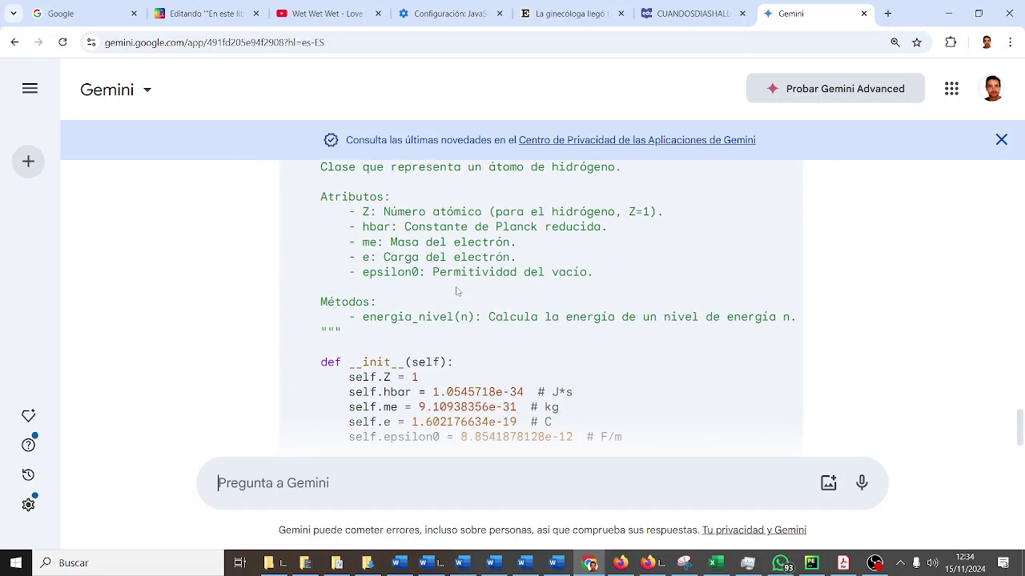
pyautogui.scroll(-1, 457, 292)
pyautogui.scroll(-1, 457, 292)
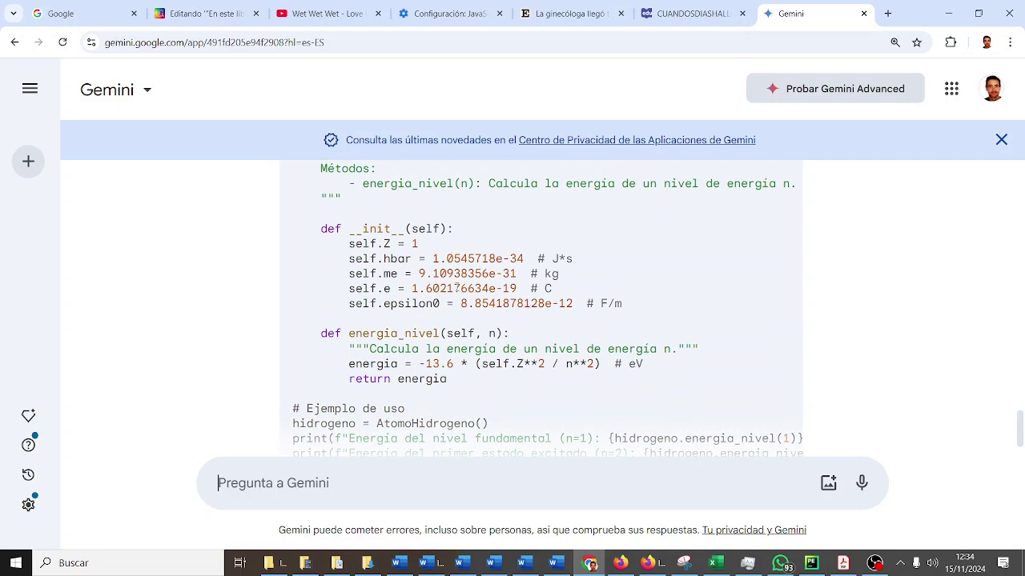
pyautogui.scroll(-1, 457, 291)
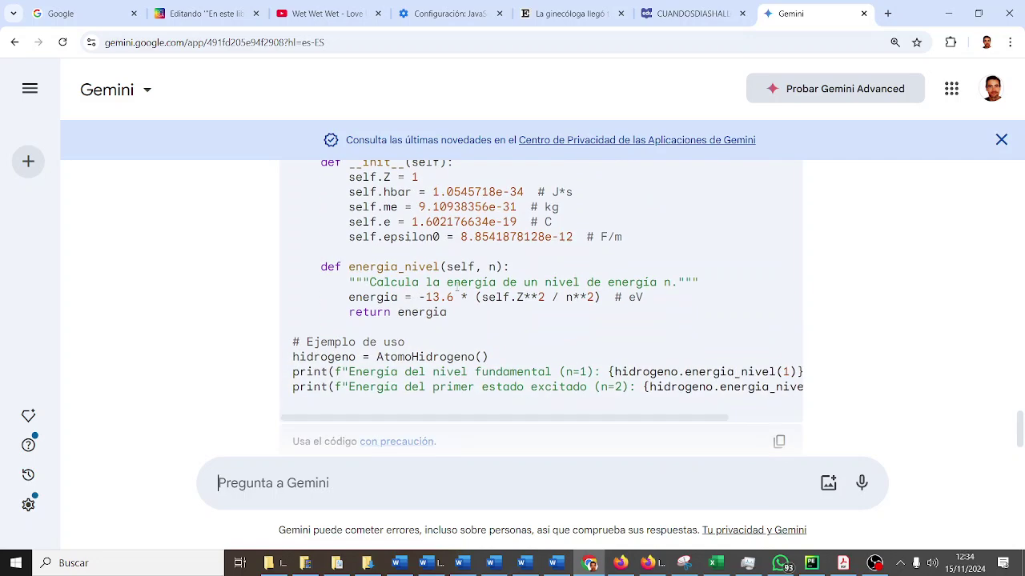
pyautogui.scroll(1, 457, 291)
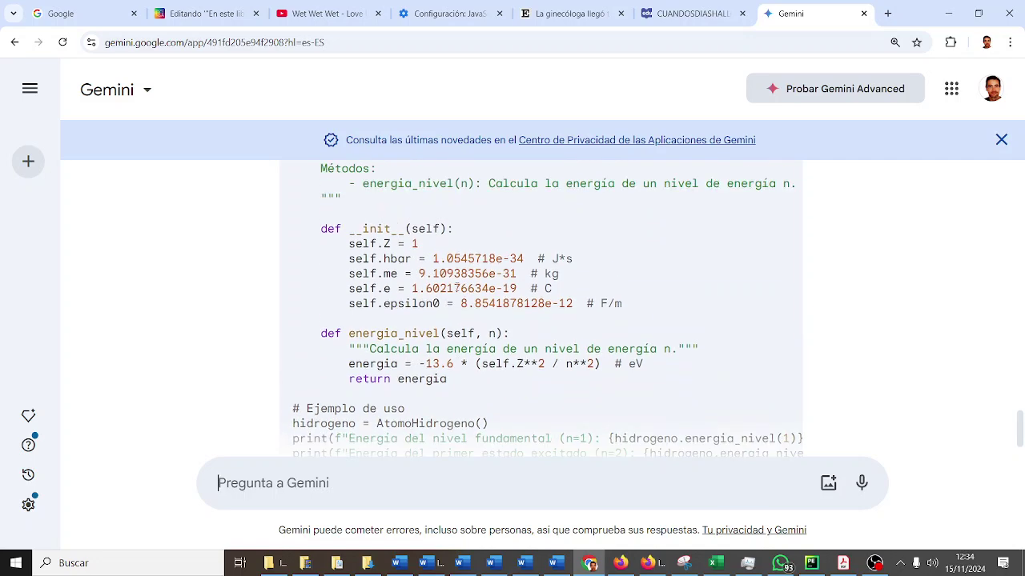
pyautogui.scroll(1, 457, 288)
pyautogui.scroll(1, 457, 293)
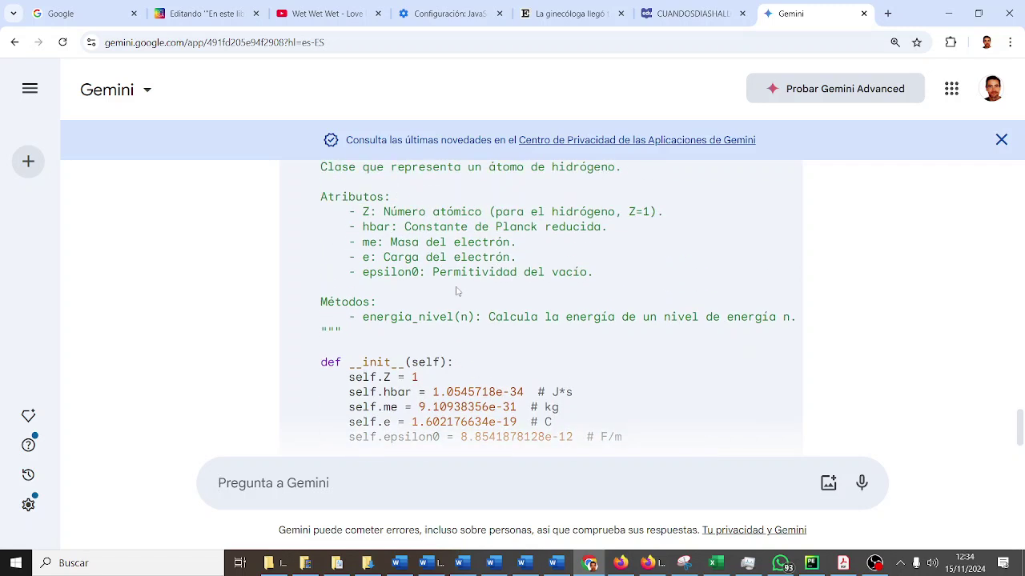
pyautogui.scroll(1, 457, 291)
pyautogui.scroll(1, 457, 284)
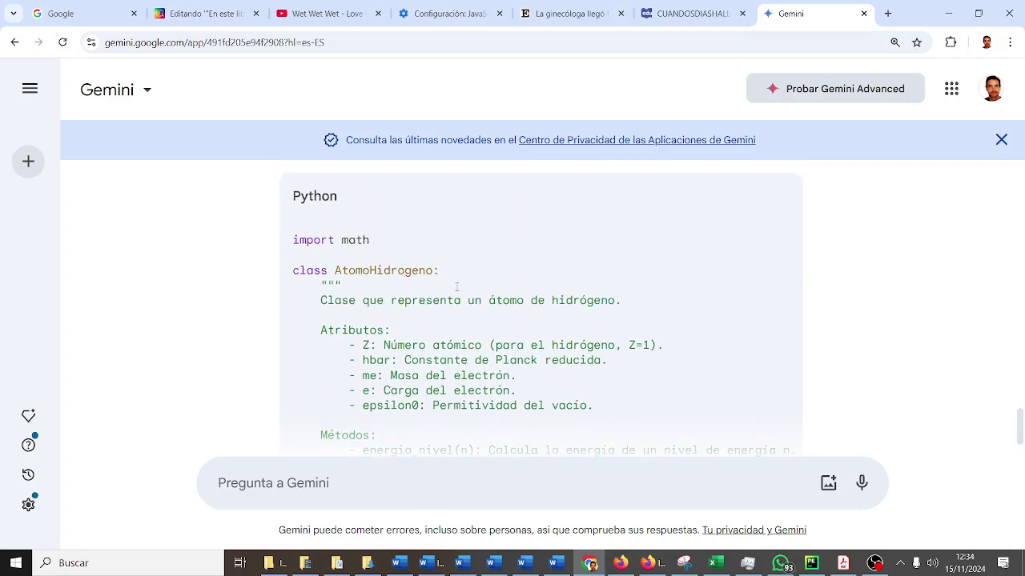
pyautogui.scroll(-1, 457, 292)
pyautogui.scroll(-1, 457, 291)
pyautogui.scroll(-2, 457, 291)
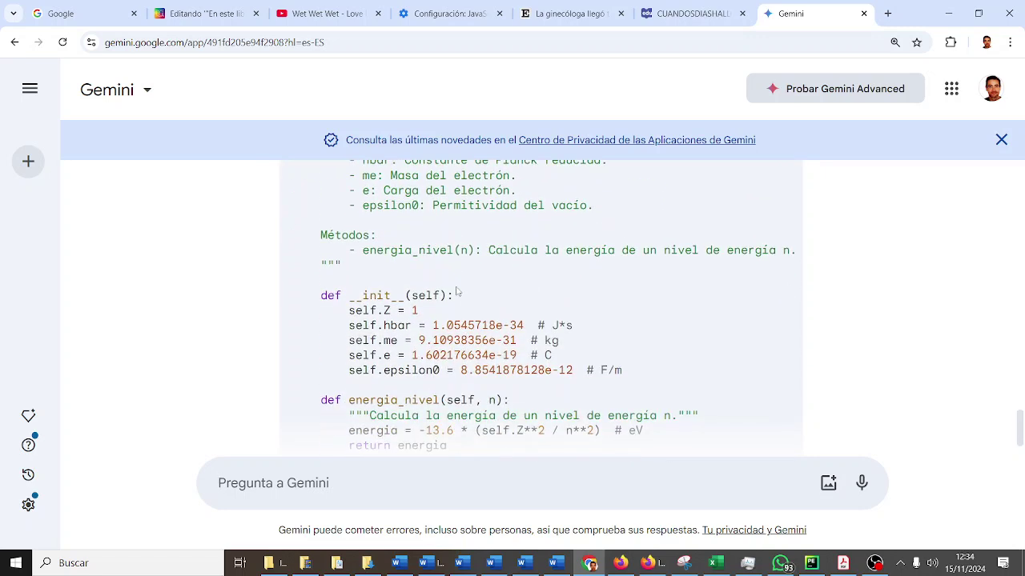
pyautogui.scroll(-1, 457, 285)
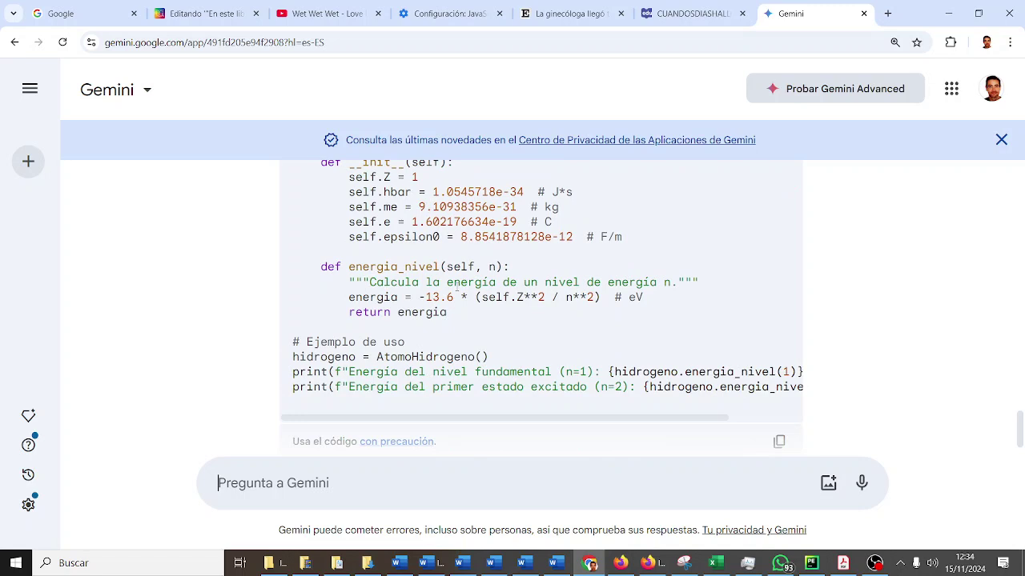
pyautogui.scroll(1, 457, 294)
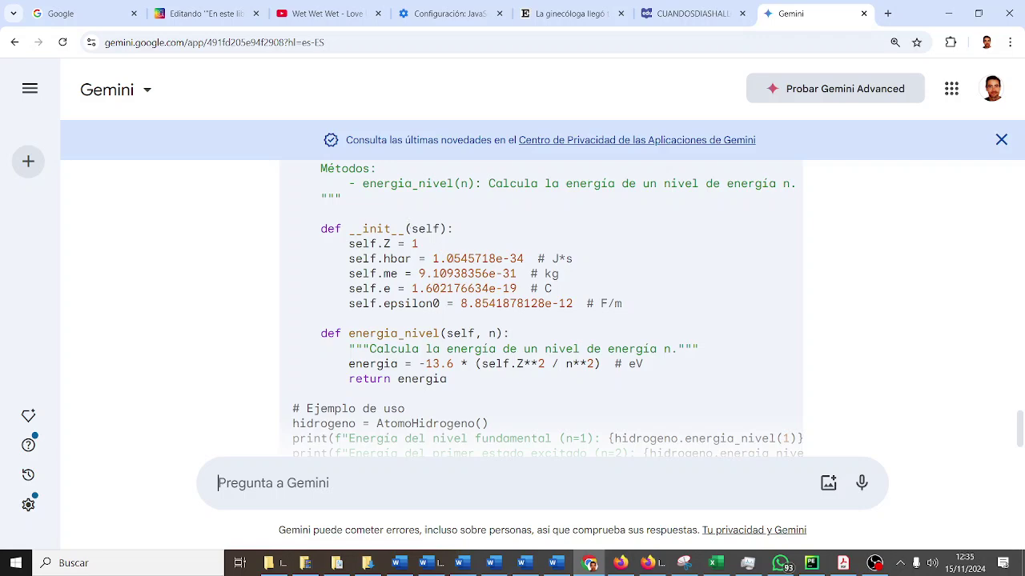
pyautogui.scroll(-1, 457, 260)
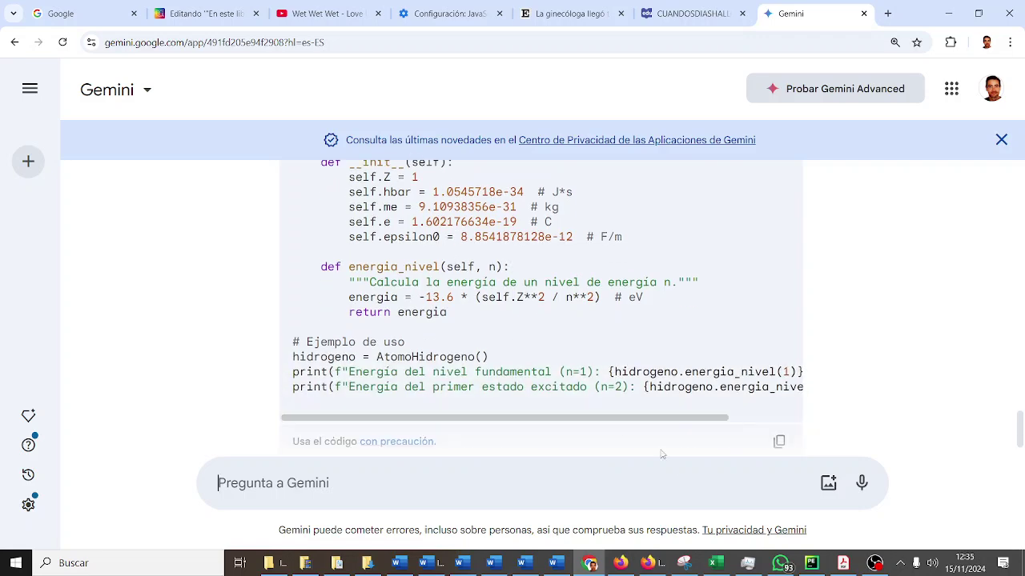
pyautogui.scroll(3, 638, 404)
pyautogui.scroll(3, 637, 404)
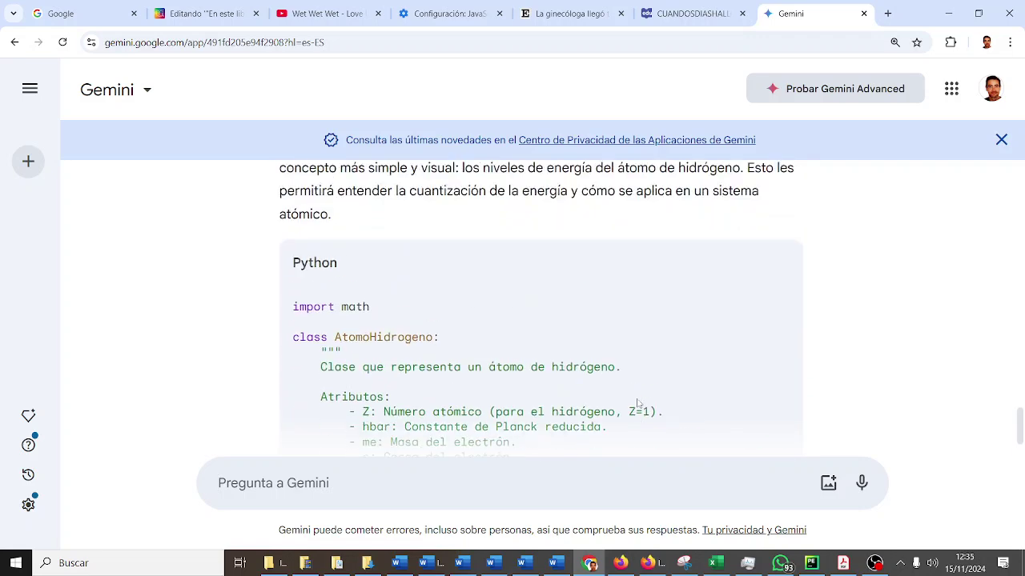
pyautogui.scroll(2, 638, 403)
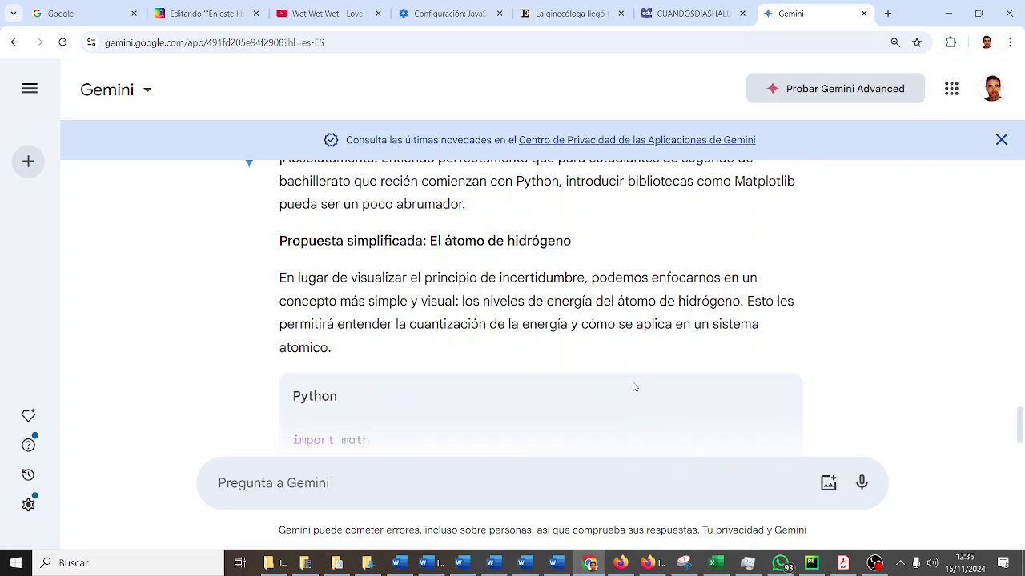
pyautogui.scroll(-5, 632, 385)
pyautogui.scroll(-5, 632, 385)
pyautogui.scroll(-5, 632, 385)
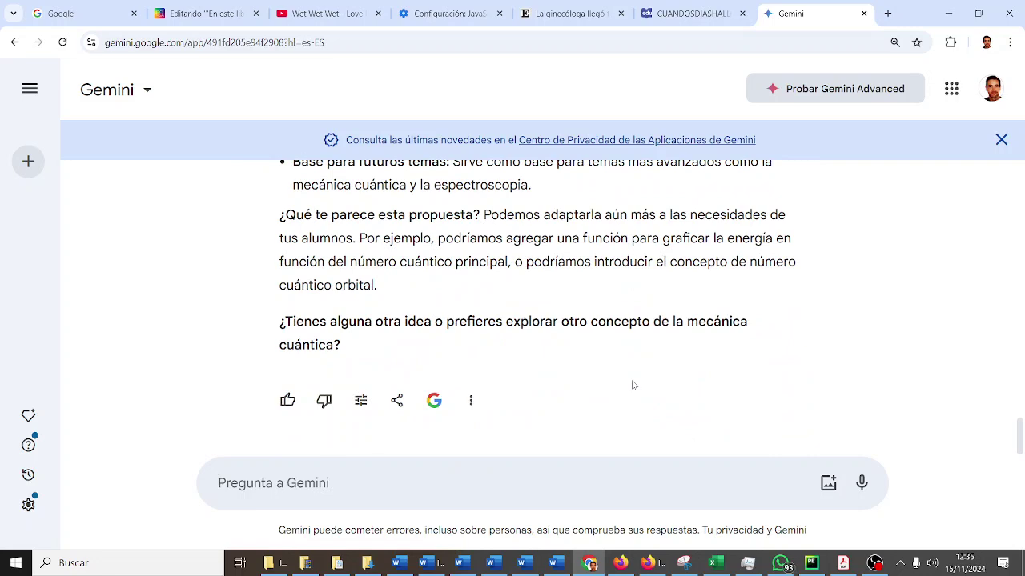
pyautogui.scroll(3, 607, 385)
pyautogui.scroll(6, 607, 386)
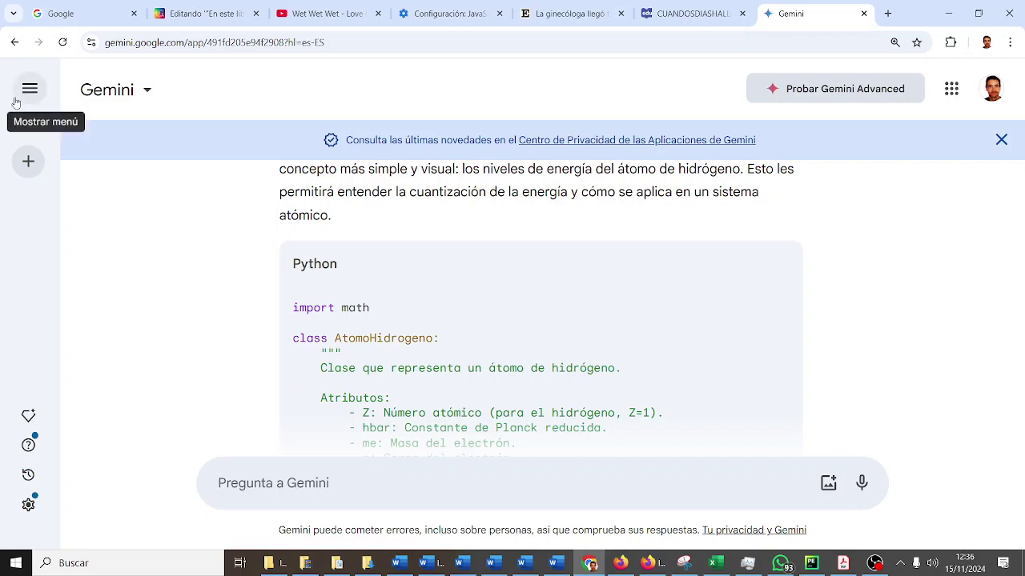
pyautogui.scroll(-3, 506, 259)
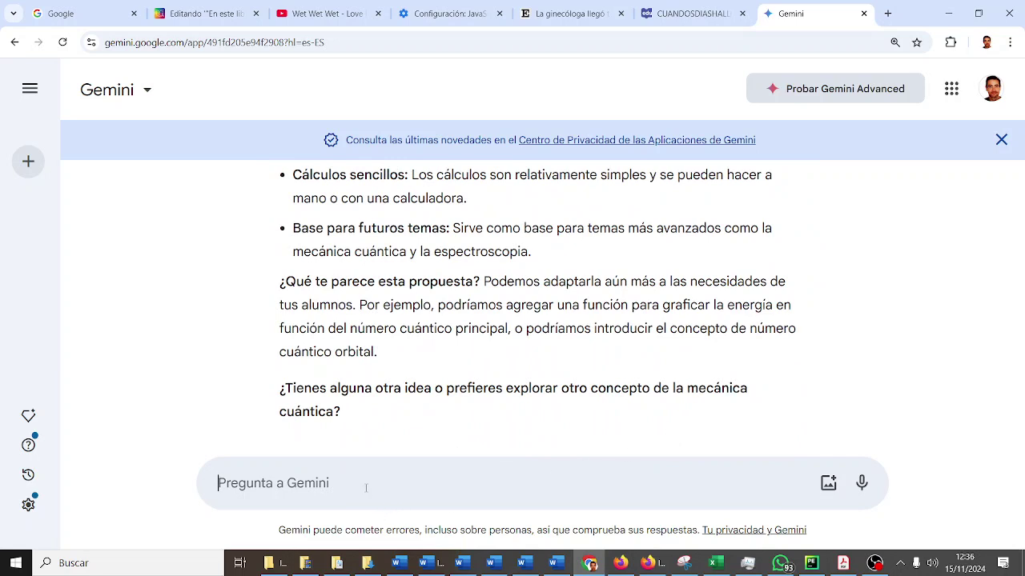
# Step: Ask Gemini for the same class with a couple more methods plus links to ready-made code
pyautogui.write('Pues necesi')
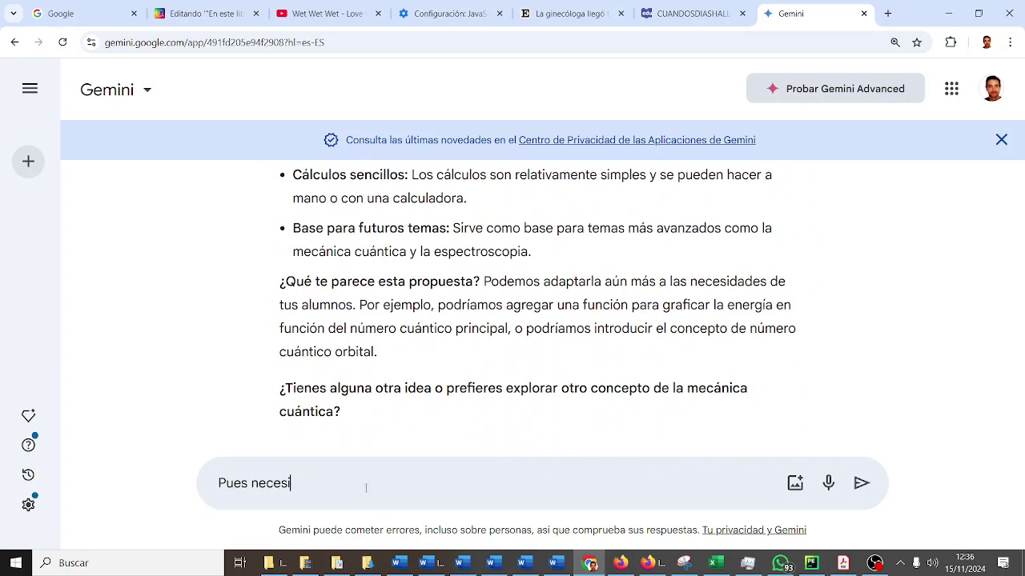
pyautogui.write('to que me des')
pyautogui.write(' l')
pyautogui.write('o mismo qp')
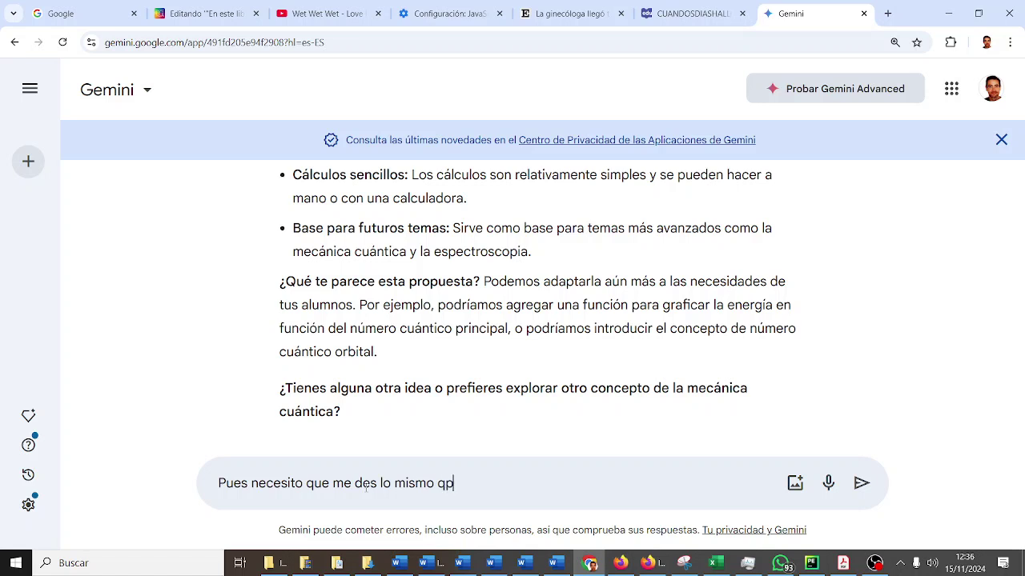
pyautogui.press('BackSpace')
pyautogui.press('BackSpace')
pyautogui.write('pero que teng')
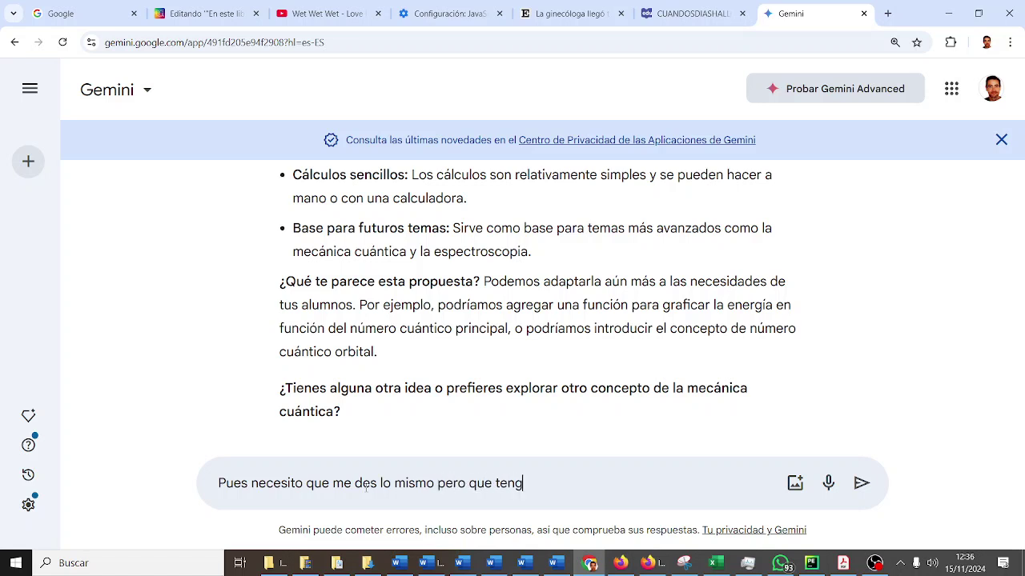
pyautogui.write('a un par de métodos más')
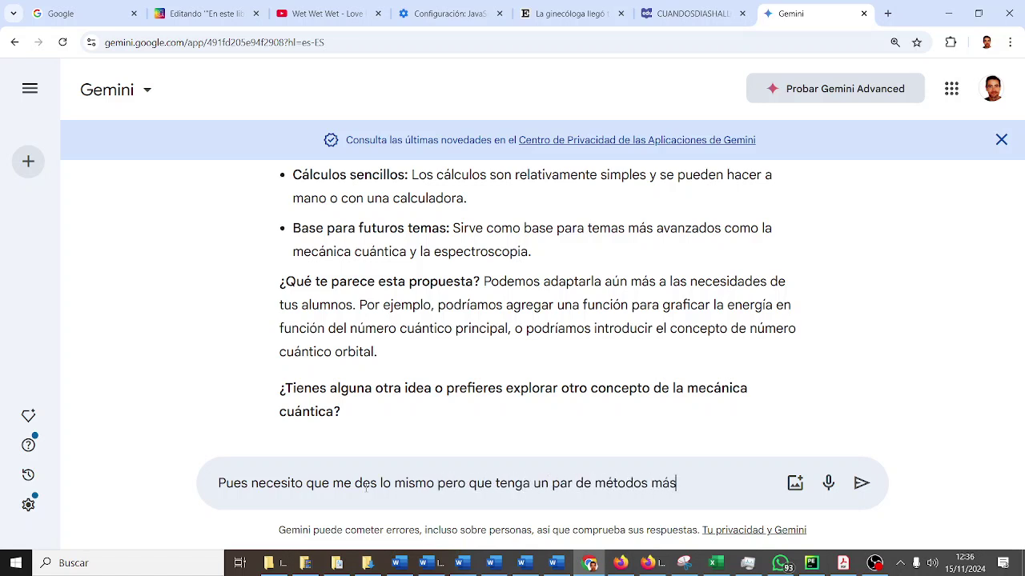
pyautogui.write('. Y algu')
pyautogui.write('nos enlaces con códi')
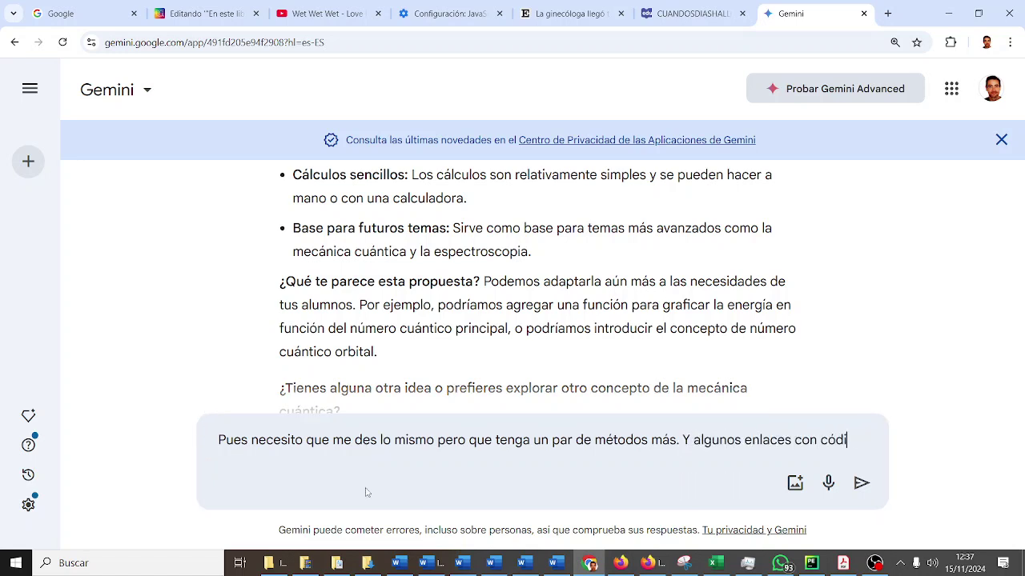
pyautogui.write('go ya hecho sobre e')
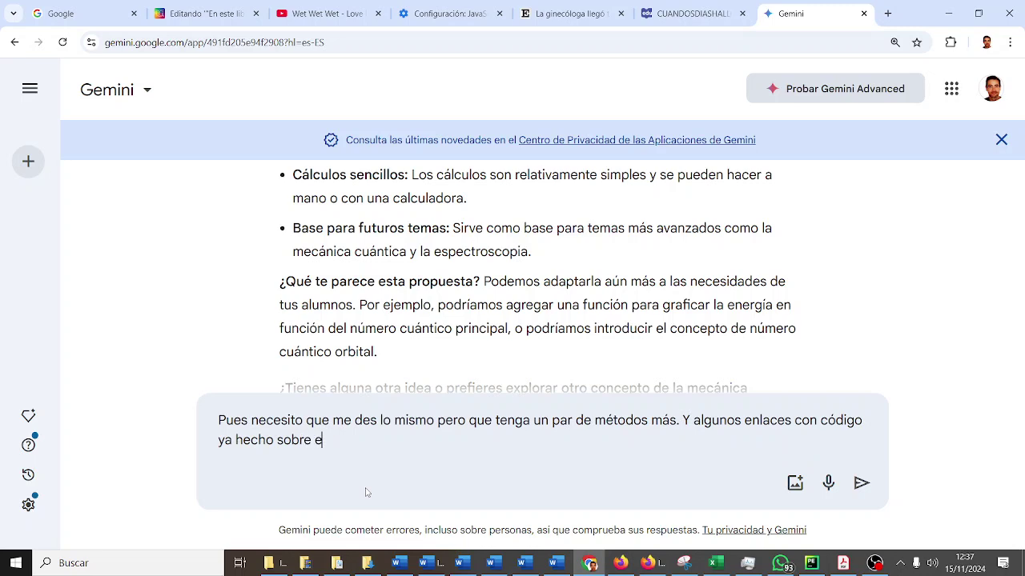
pyautogui.write('ste tema.')
pyautogui.press('Return')
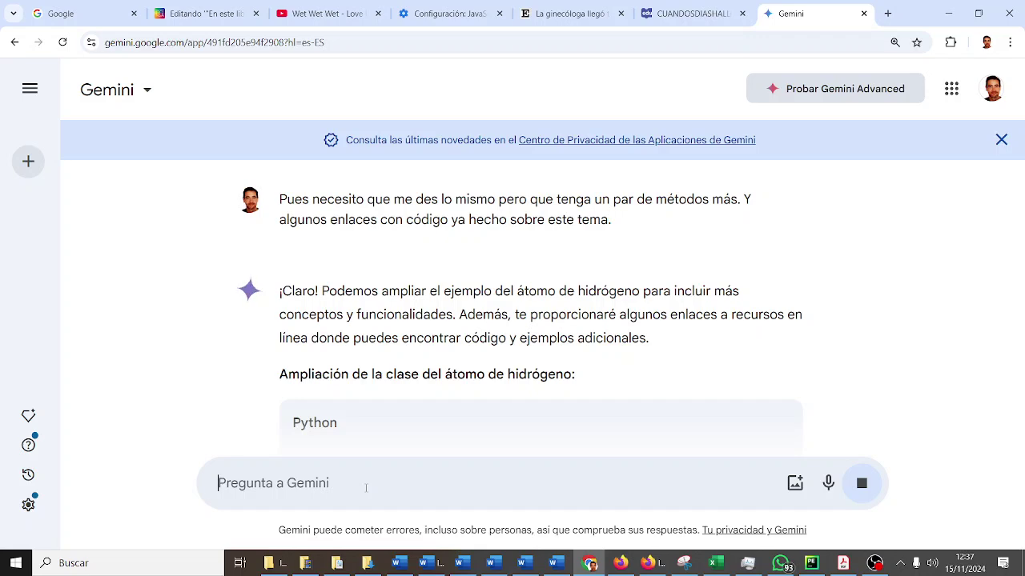
pyautogui.scroll(-3, 556, 355)
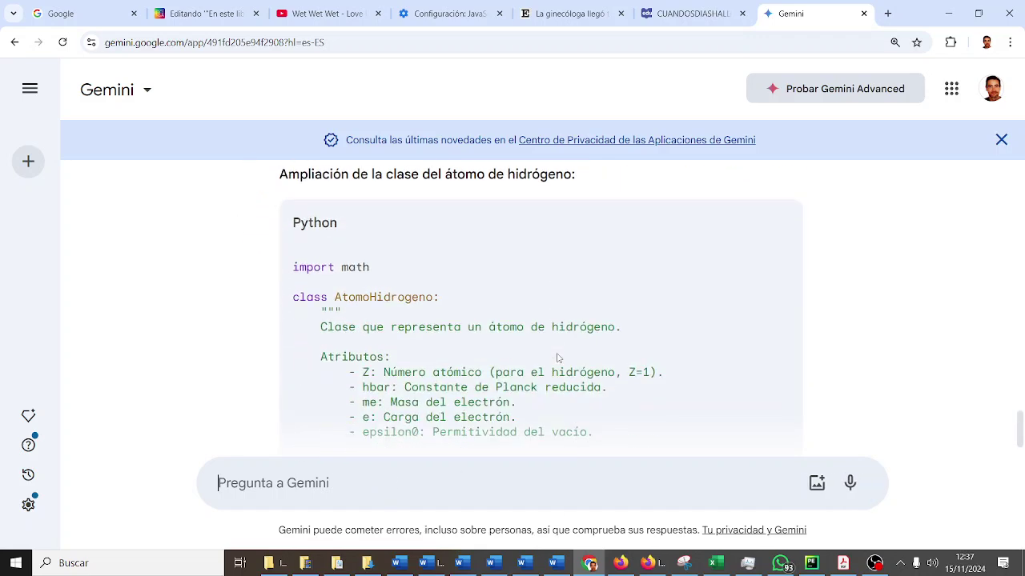
pyautogui.scroll(-1, 558, 358)
pyautogui.scroll(-1, 558, 358)
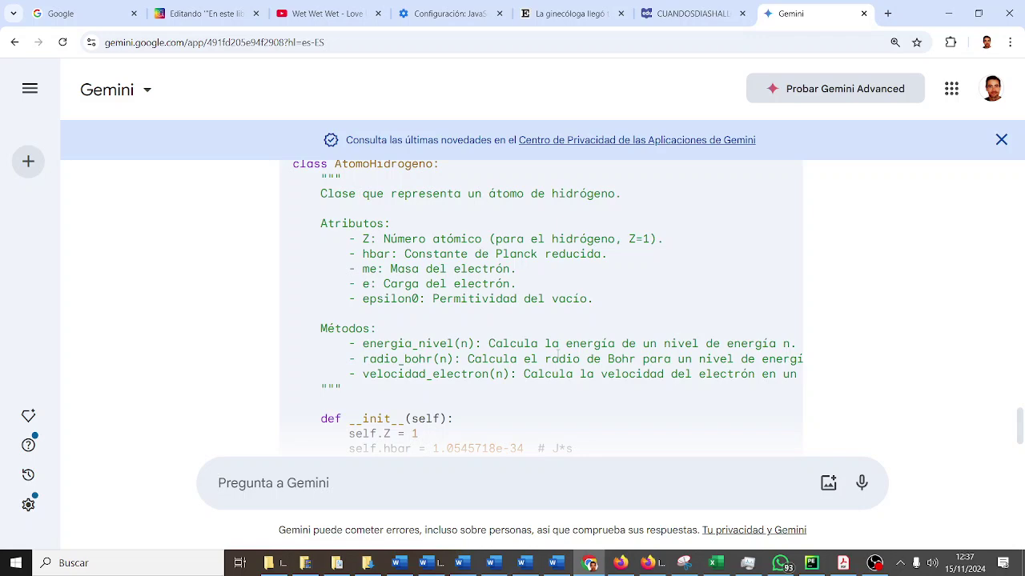
pyautogui.scroll(-1, 558, 354)
pyautogui.scroll(-1, 558, 355)
pyautogui.scroll(-1, 554, 353)
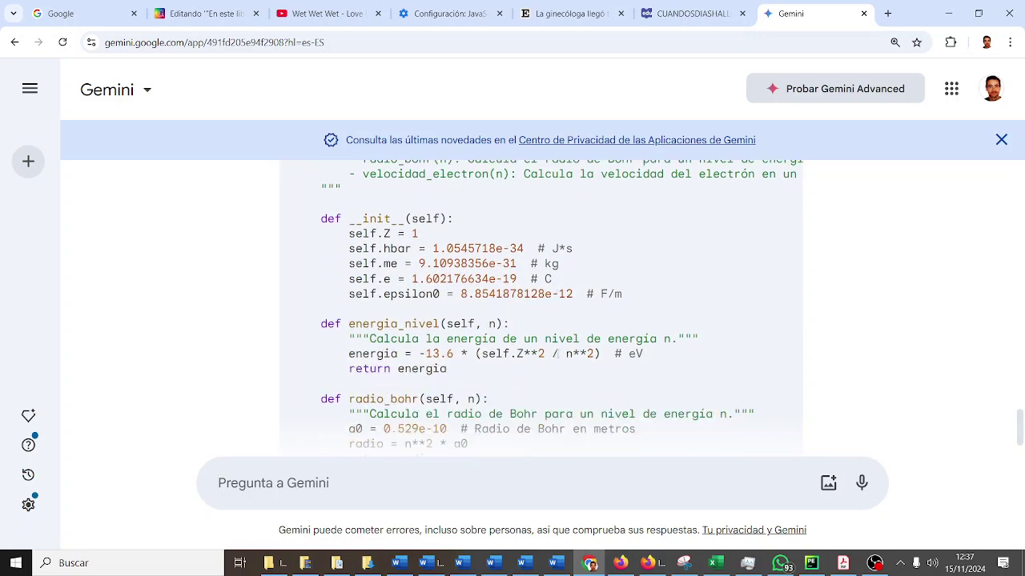
pyautogui.scroll(-1, 554, 353)
pyautogui.scroll(-1, 556, 352)
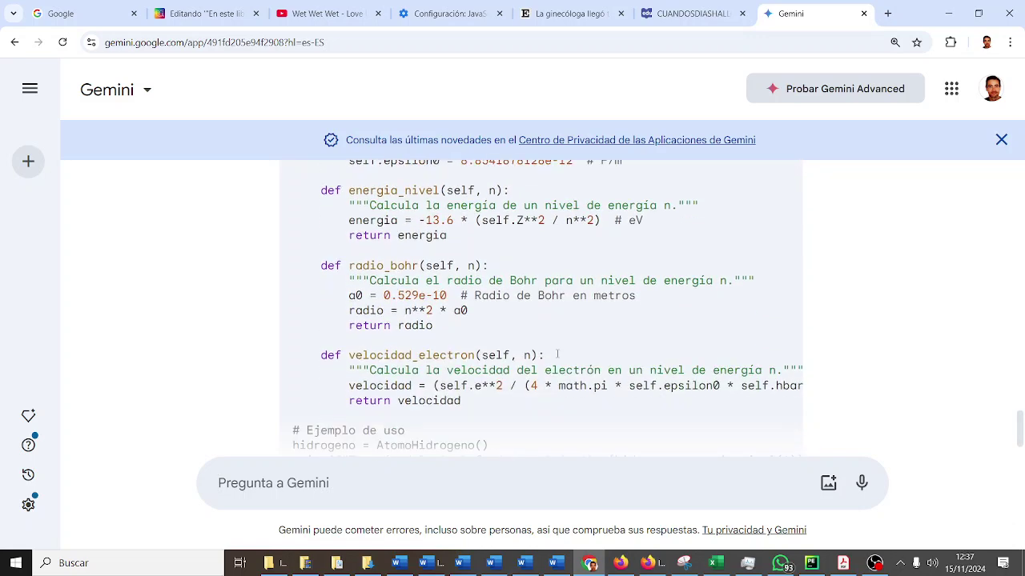
pyautogui.scroll(-2, 558, 357)
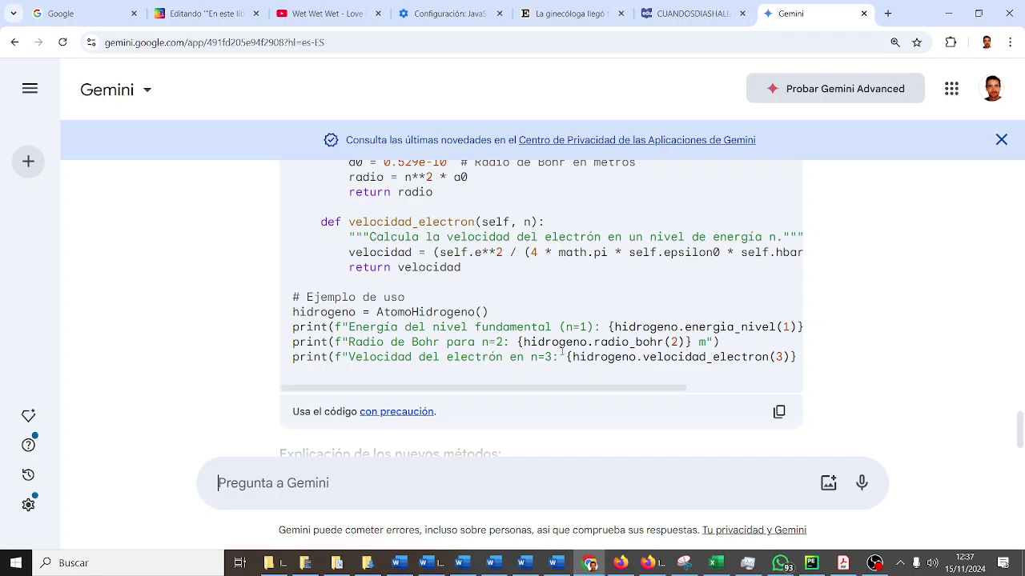
pyautogui.scroll(-1, 562, 353)
pyautogui.scroll(-1, 562, 353)
pyautogui.scroll(-1, 564, 354)
pyautogui.scroll(-1, 565, 354)
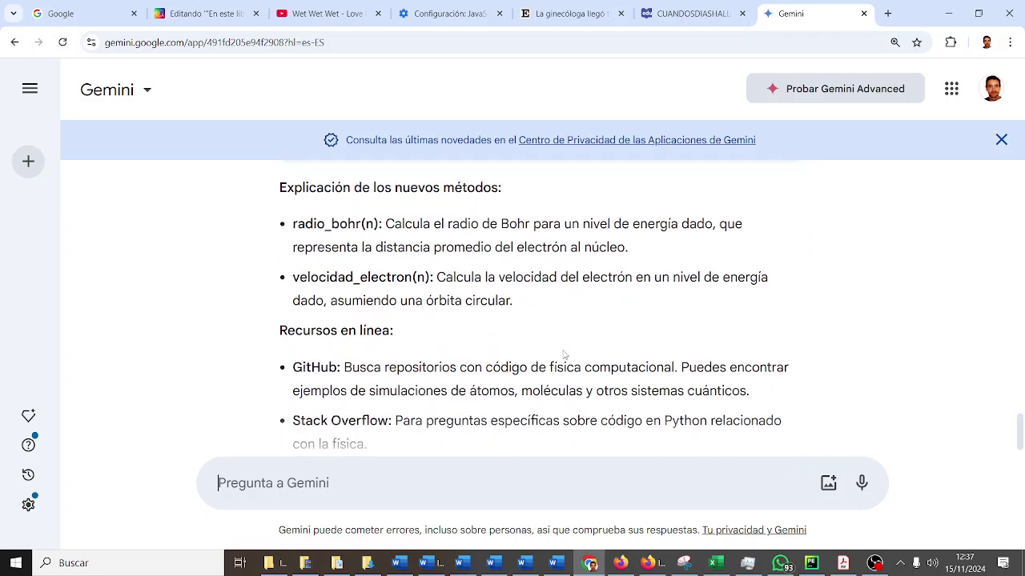
pyautogui.scroll(7, 563, 355)
pyautogui.scroll(5, 565, 355)
pyautogui.scroll(-1, 565, 356)
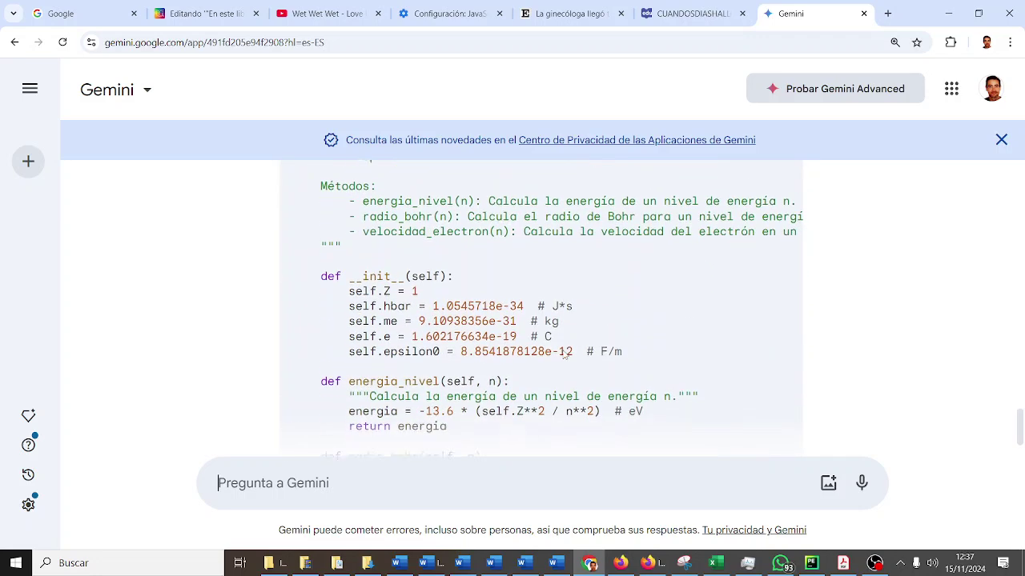
pyautogui.scroll(-1, 565, 356)
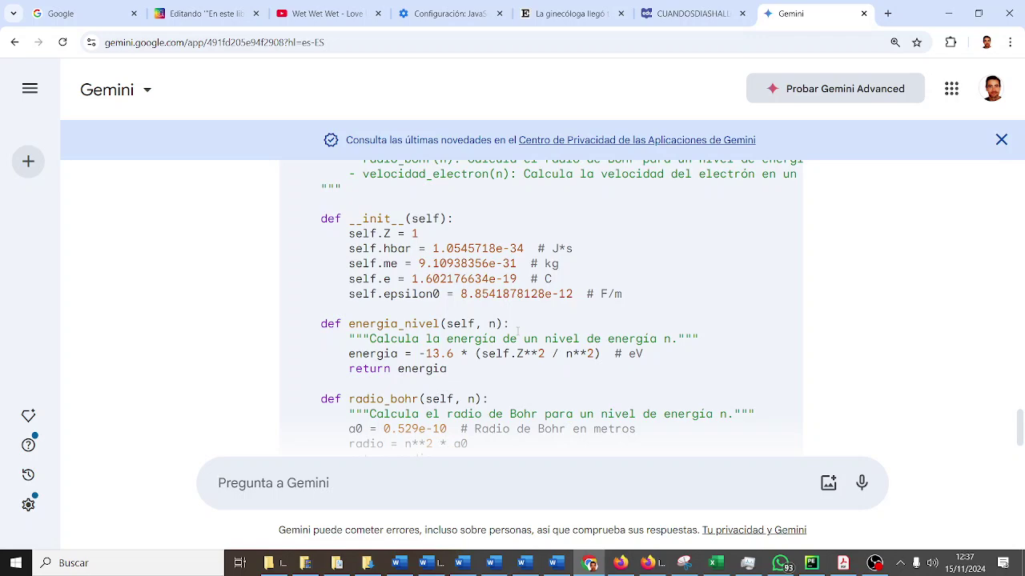
pyautogui.scroll(1, 517, 330)
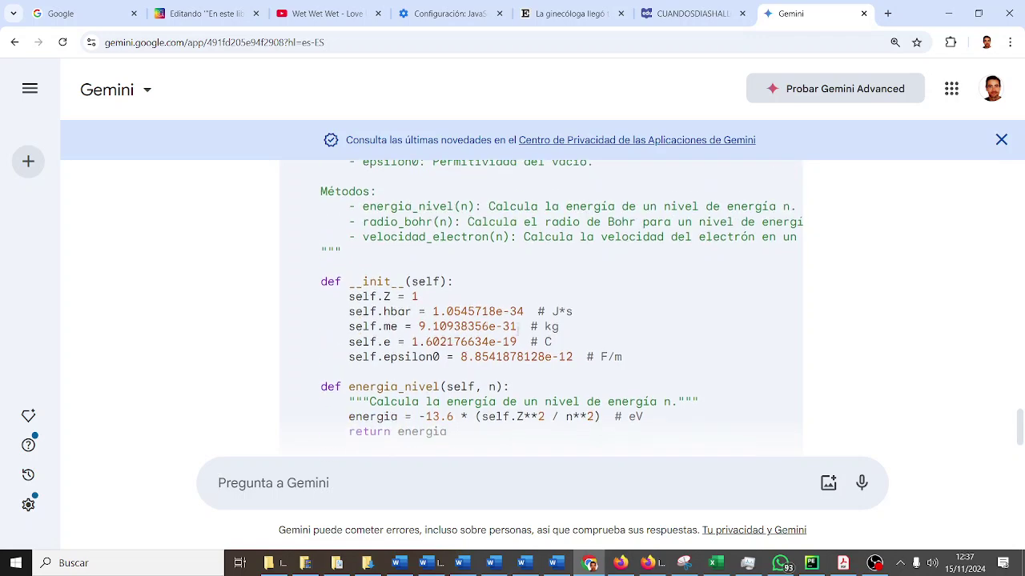
pyautogui.scroll(-1, 518, 331)
pyautogui.scroll(-2, 518, 332)
pyautogui.scroll(-3, 518, 336)
pyautogui.scroll(2, 518, 335)
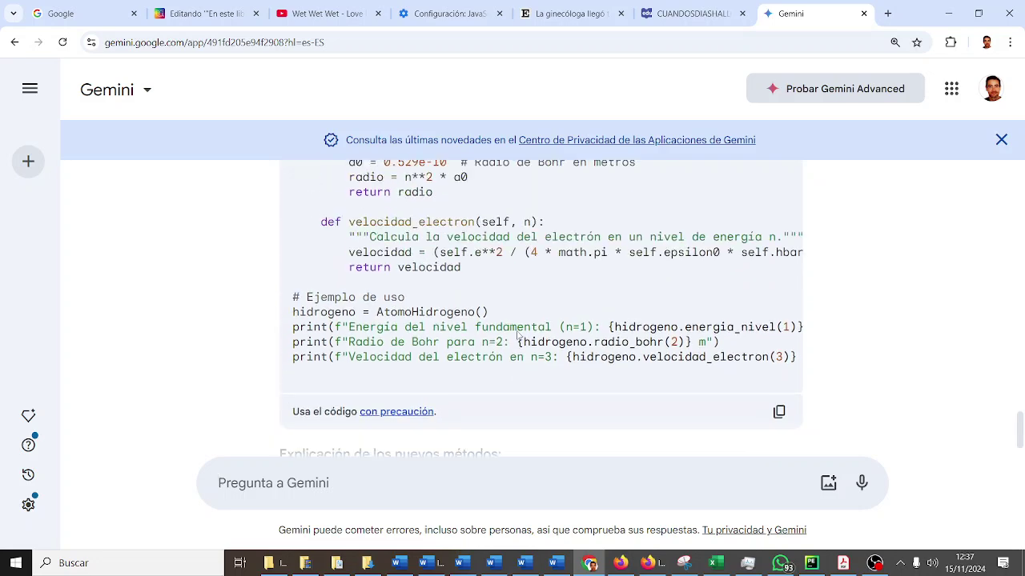
pyautogui.moveTo(513, 388)
pyautogui.mouseDown()
pyautogui.moveTo(526, 393)
pyautogui.moveTo(504, 394)
pyautogui.mouseUp()
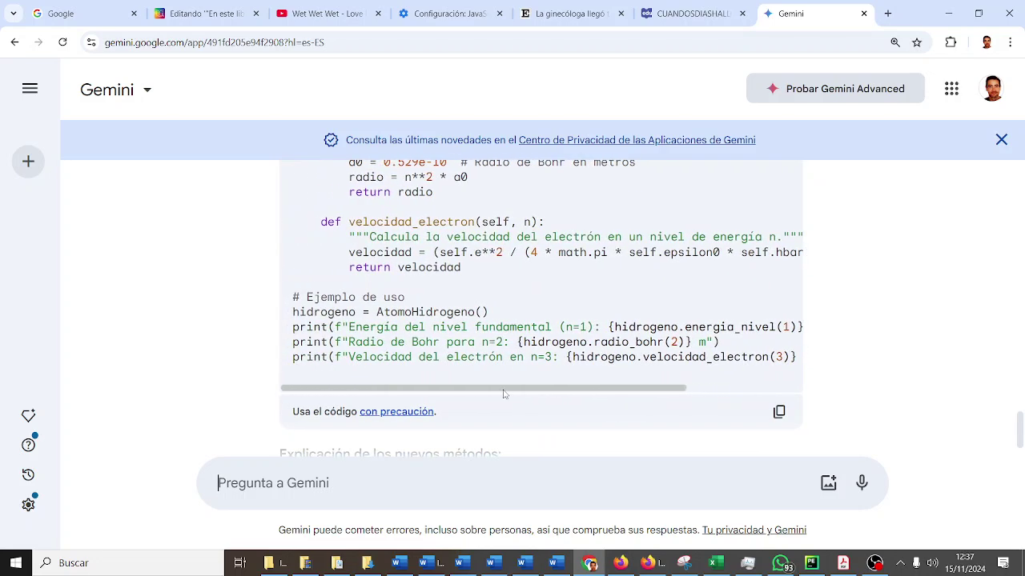
pyautogui.scroll(-3, 504, 329)
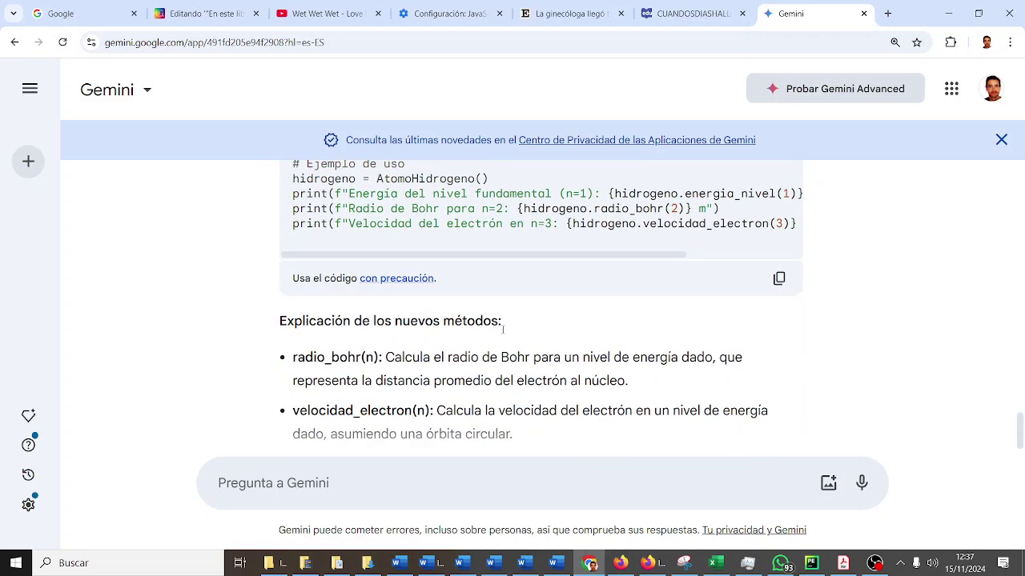
pyautogui.scroll(-4, 504, 334)
pyautogui.scroll(1, 392, 320)
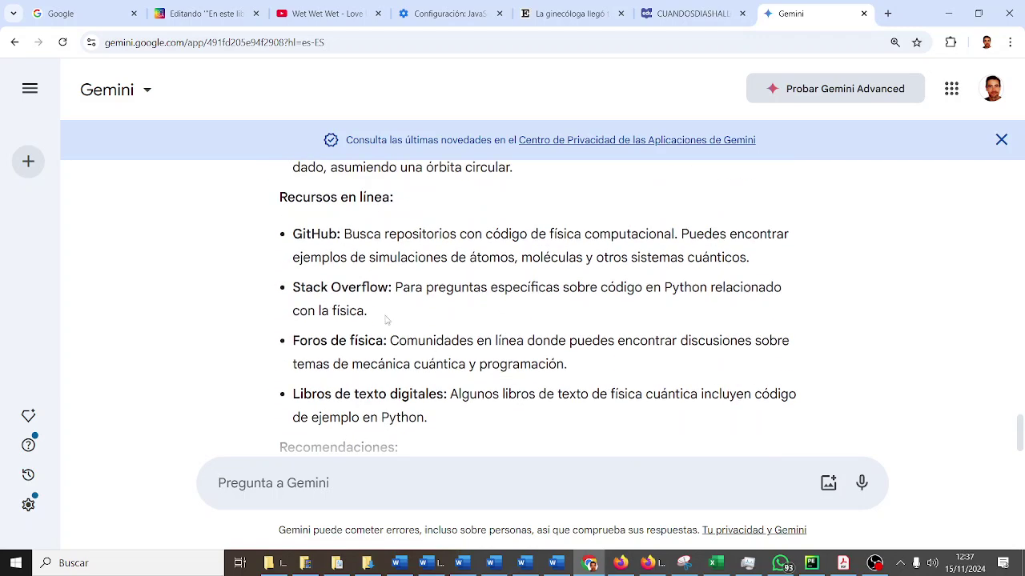
pyautogui.scroll(-3, 363, 265)
pyautogui.scroll(-1, 365, 264)
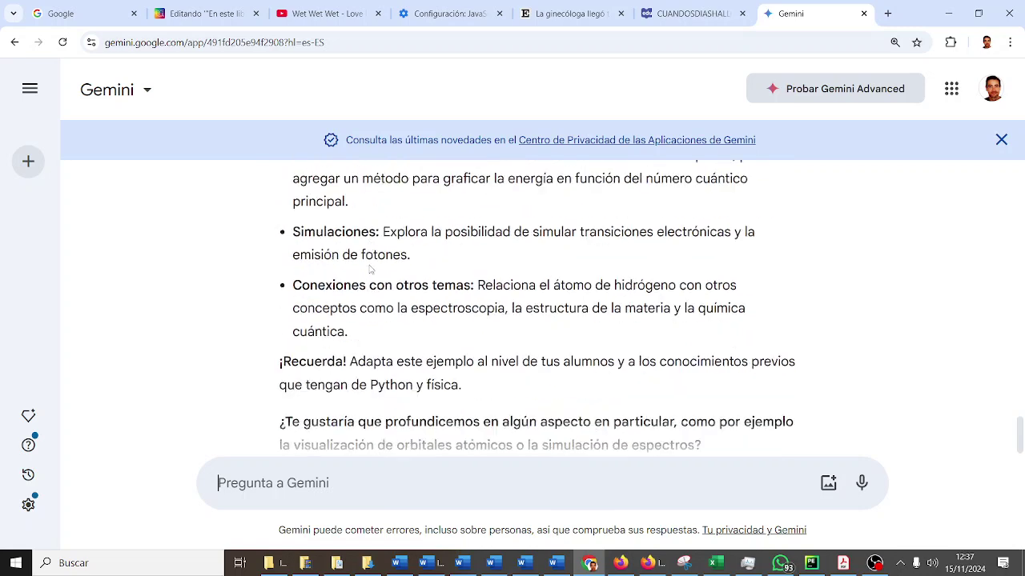
pyautogui.scroll(-1, 367, 264)
pyautogui.scroll(-1, 368, 265)
pyautogui.scroll(3, 370, 264)
pyautogui.scroll(3, 371, 264)
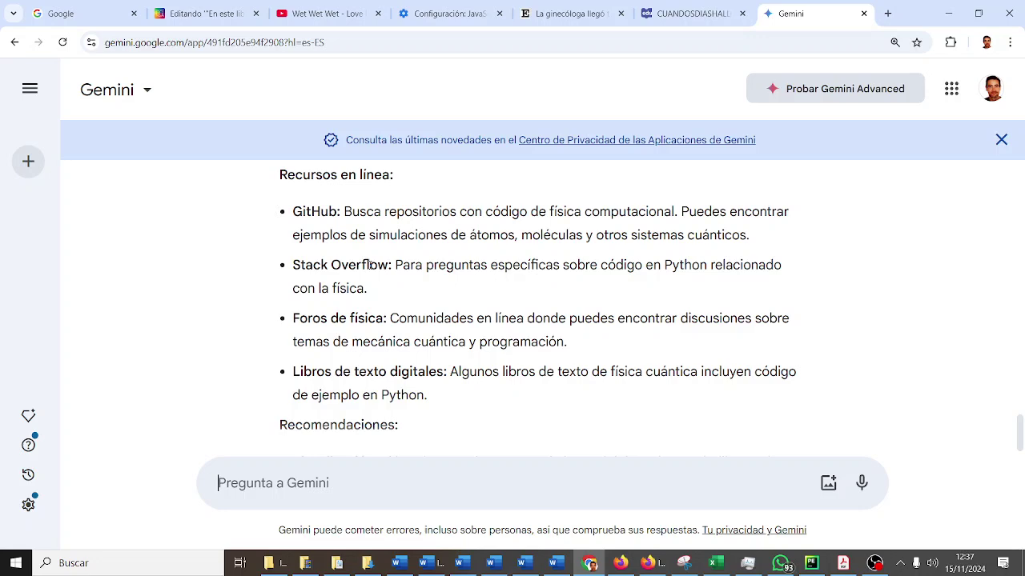
pyautogui.scroll(-1, 369, 265)
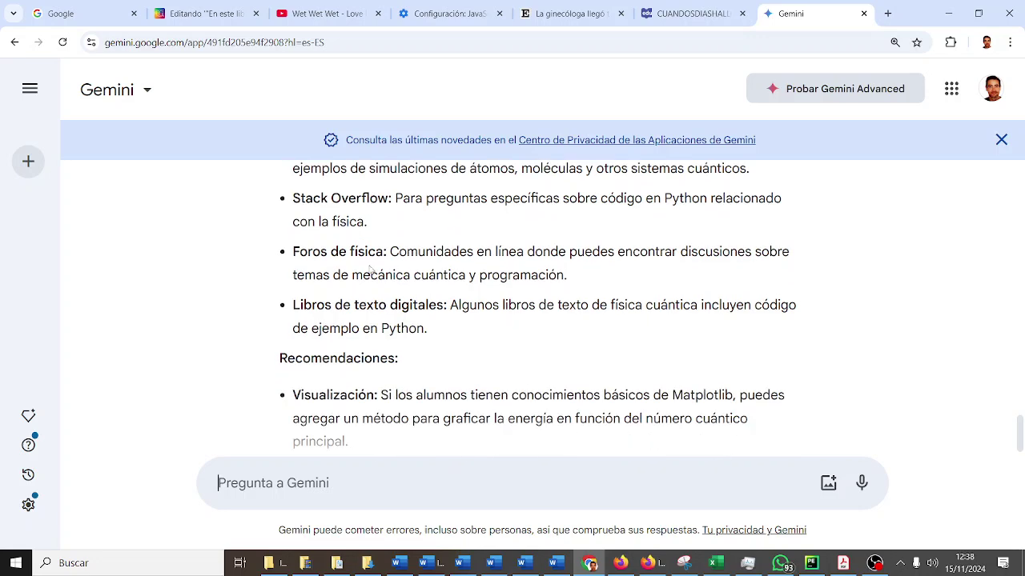